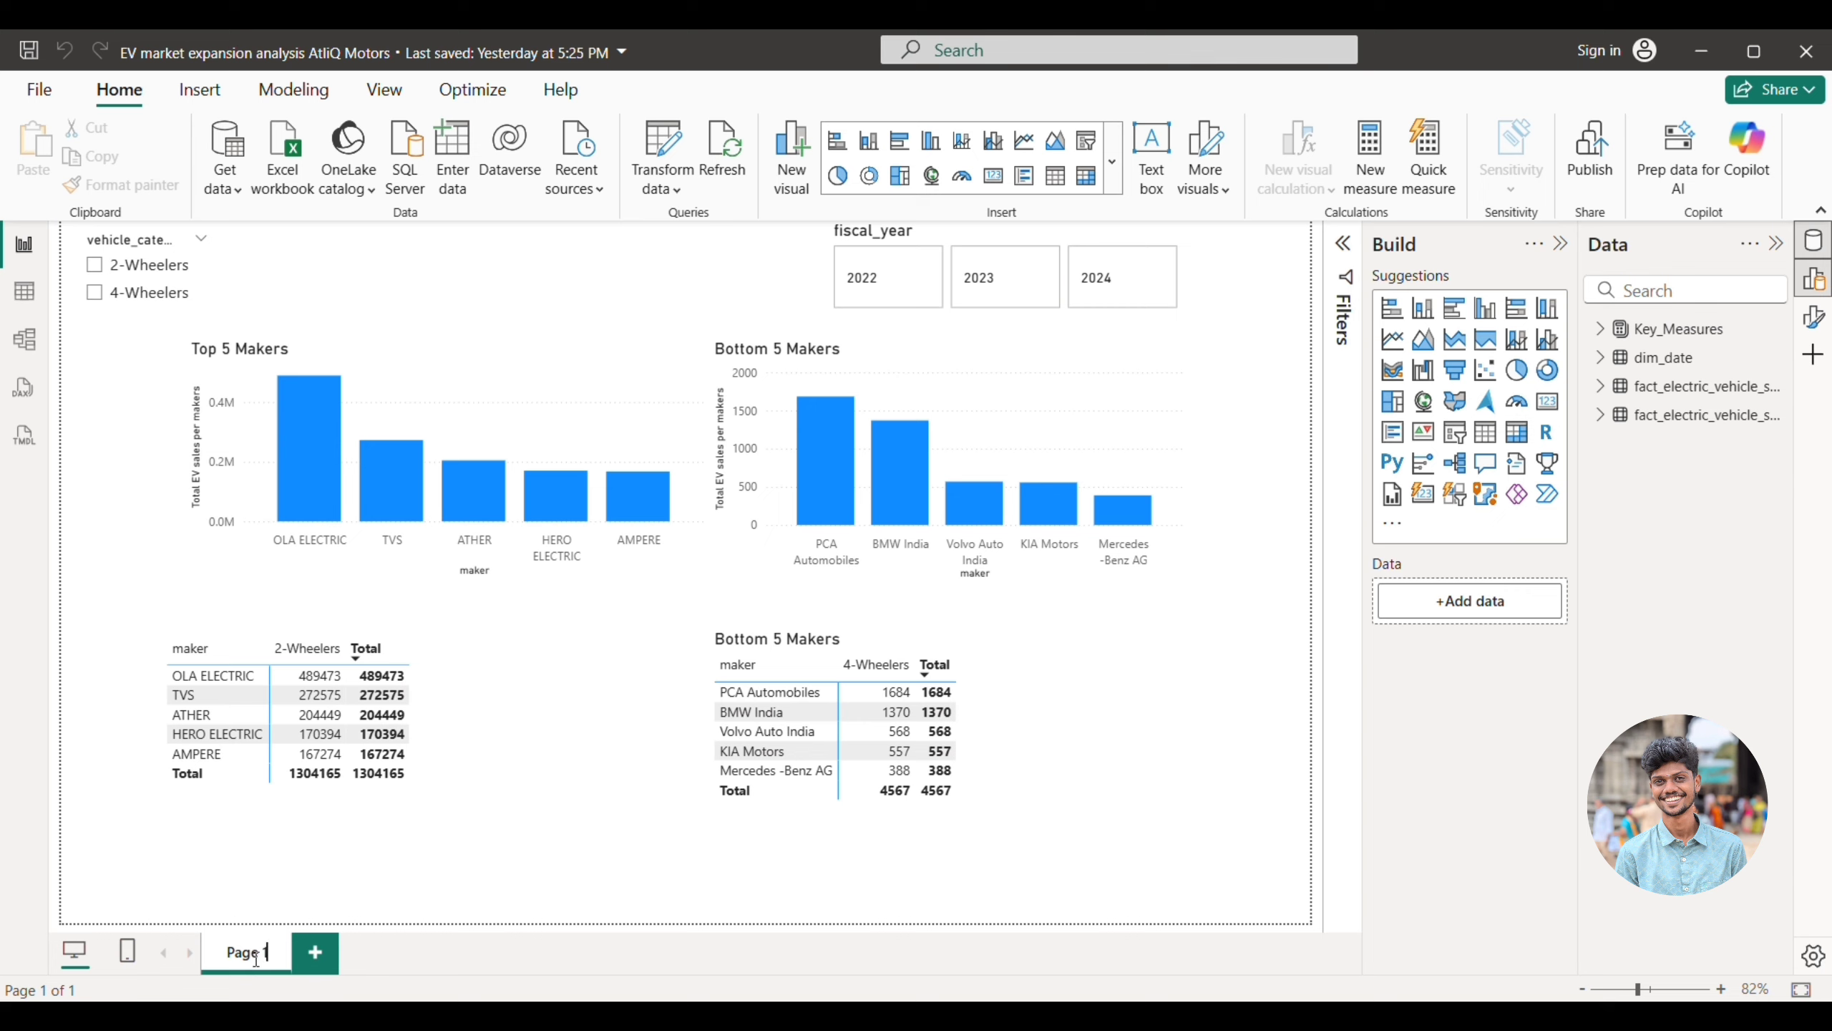
# - Rename the report page "Page 1" as "Maker's Analysis"
pyautogui.doubleClick(249, 953)
pyautogui.press('BackSpace')
pyautogui.press('BackSpace')
pyautogui.press('BackSpace')
pyautogui.press('BackSpace')
pyautogui.press('BackSpace')
pyautogui.press('BackSpace')
pyautogui.write("Maker's Analysis")
pyautogui.press('Return')
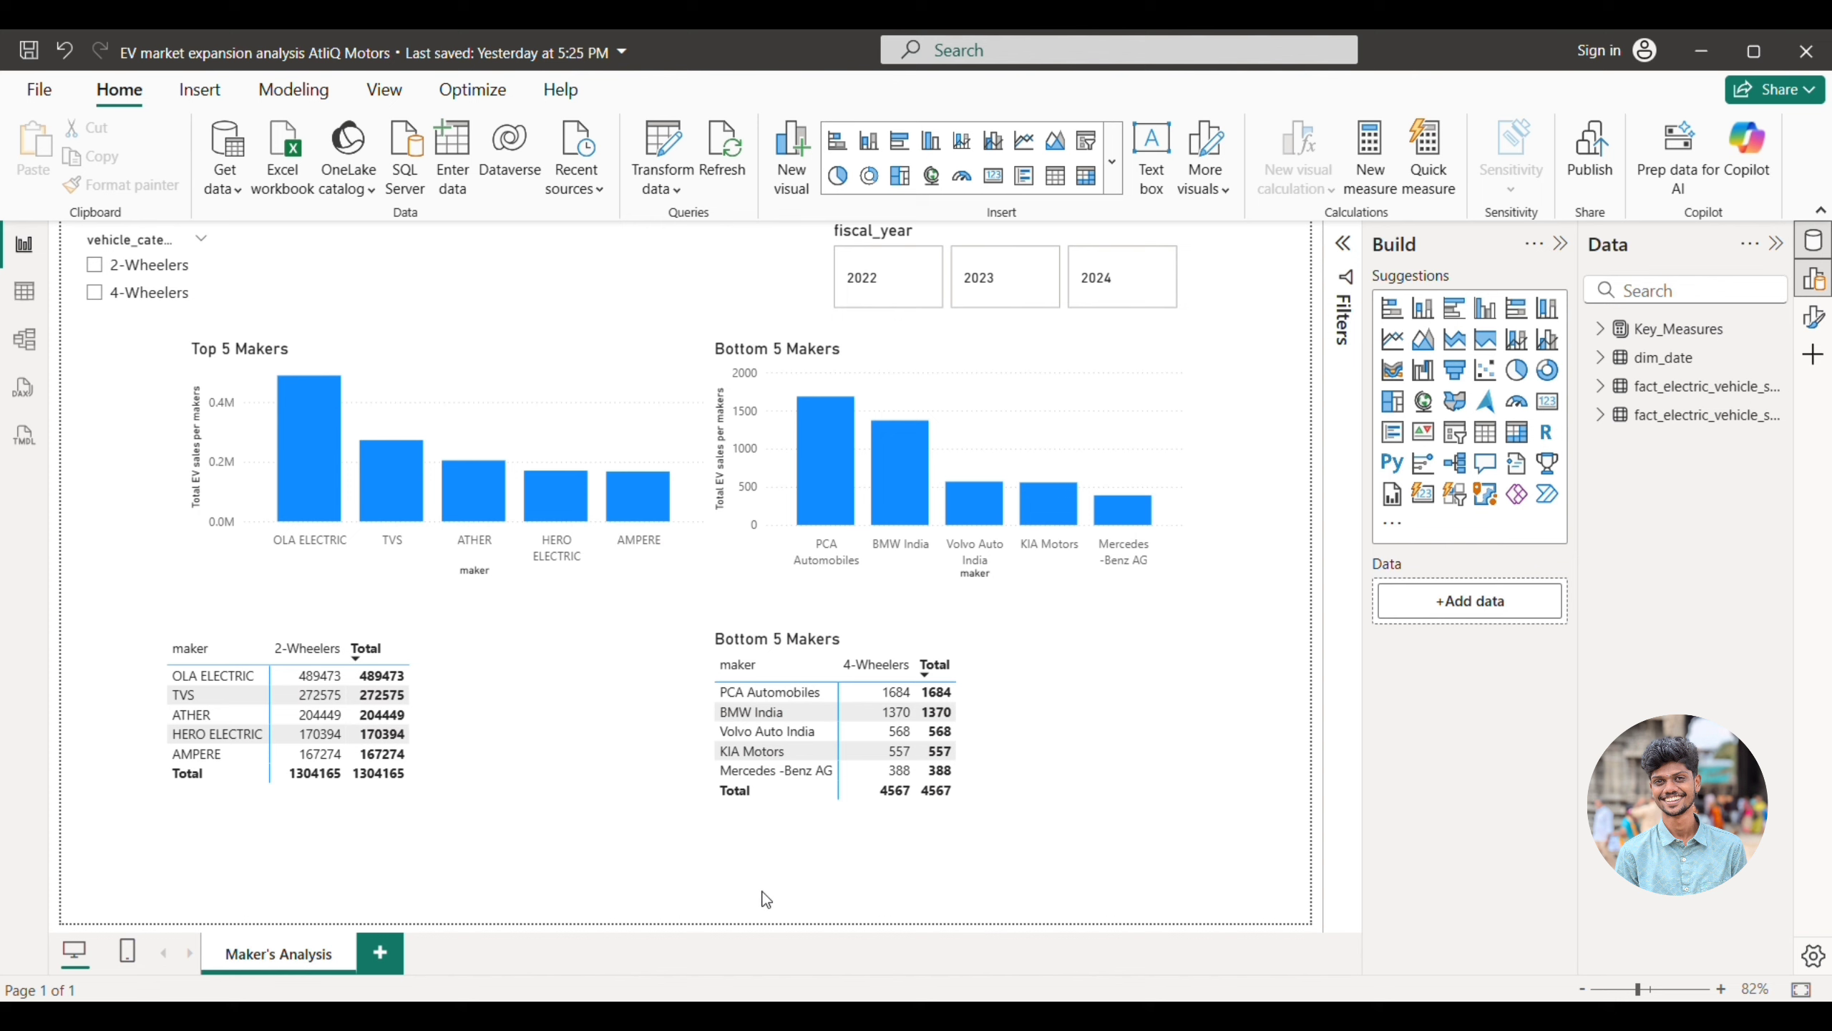
# - Remove the bottom 5 and top 5 makers matrix tables from the report page
pyautogui.click(1088, 803)
pyautogui.click(1174, 614)
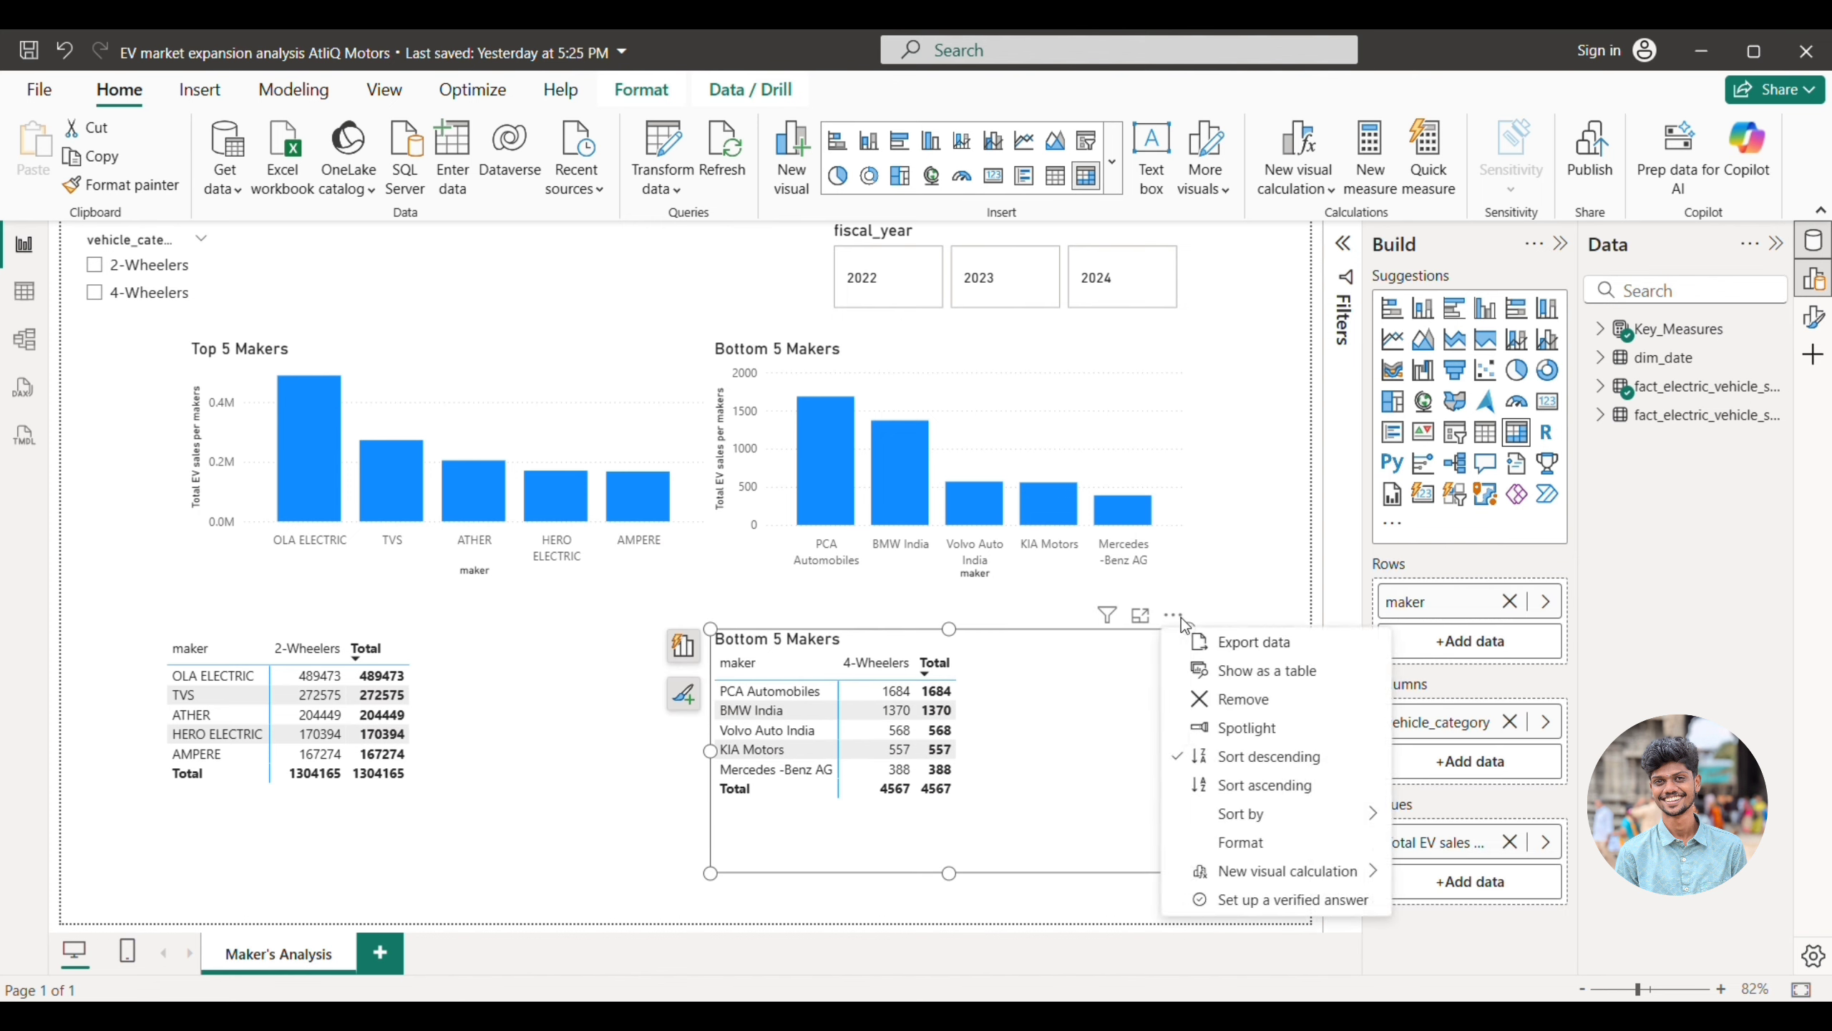
pyautogui.click(1194, 712)
pyautogui.click(456, 674)
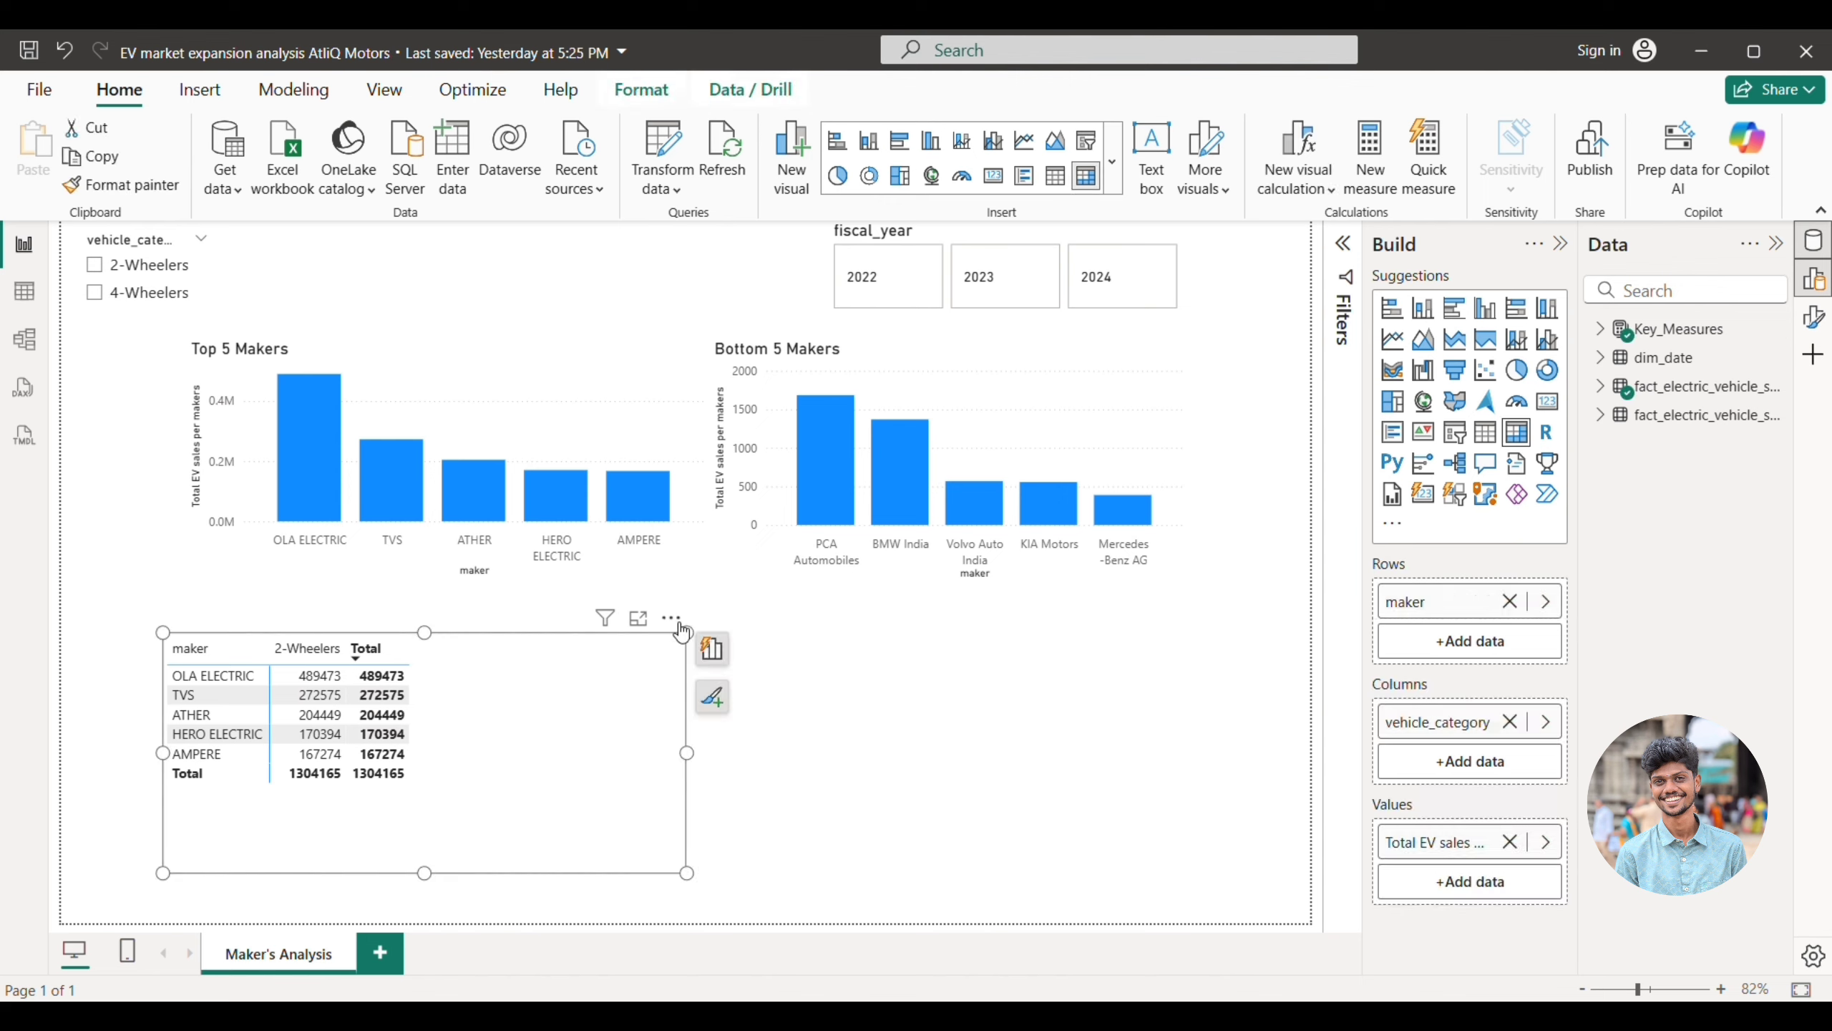
pyautogui.click(681, 625)
pyautogui.click(697, 699)
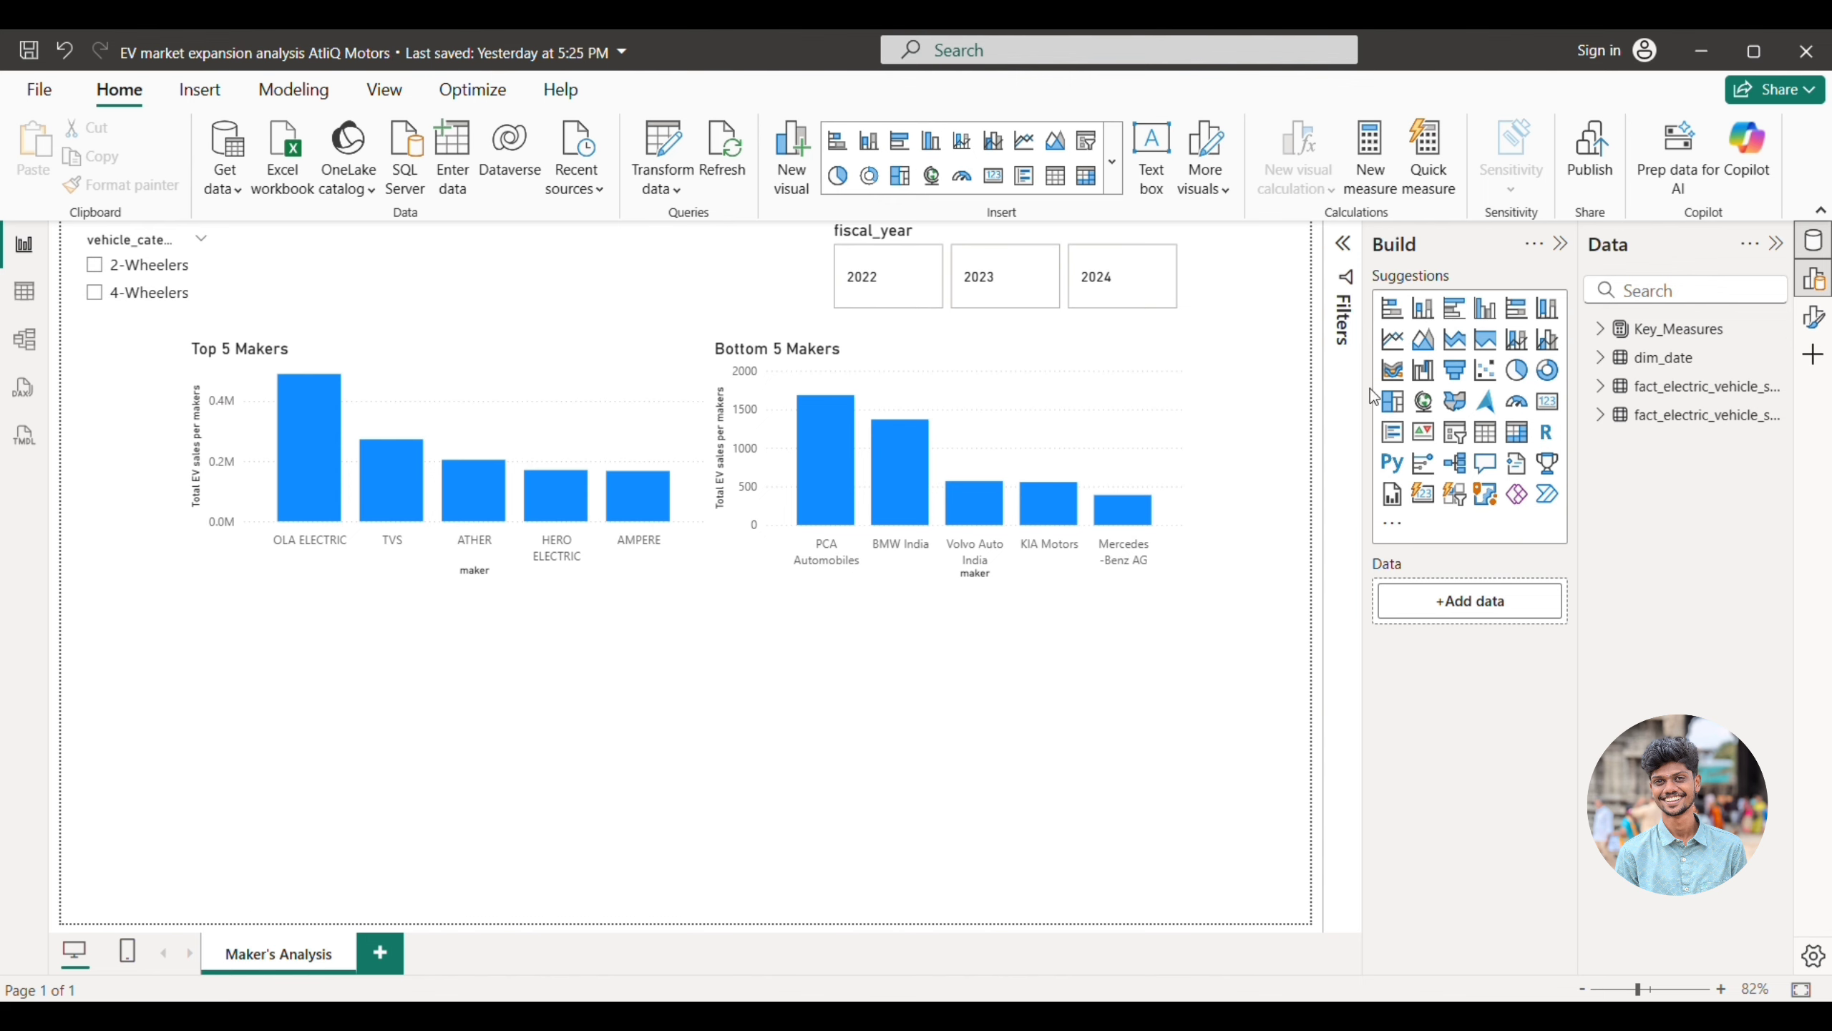
# - Insert a ribbon chart in the empty area below the bar charts with quarter from dim_date as its X-axis
pyautogui.click(1391, 370)
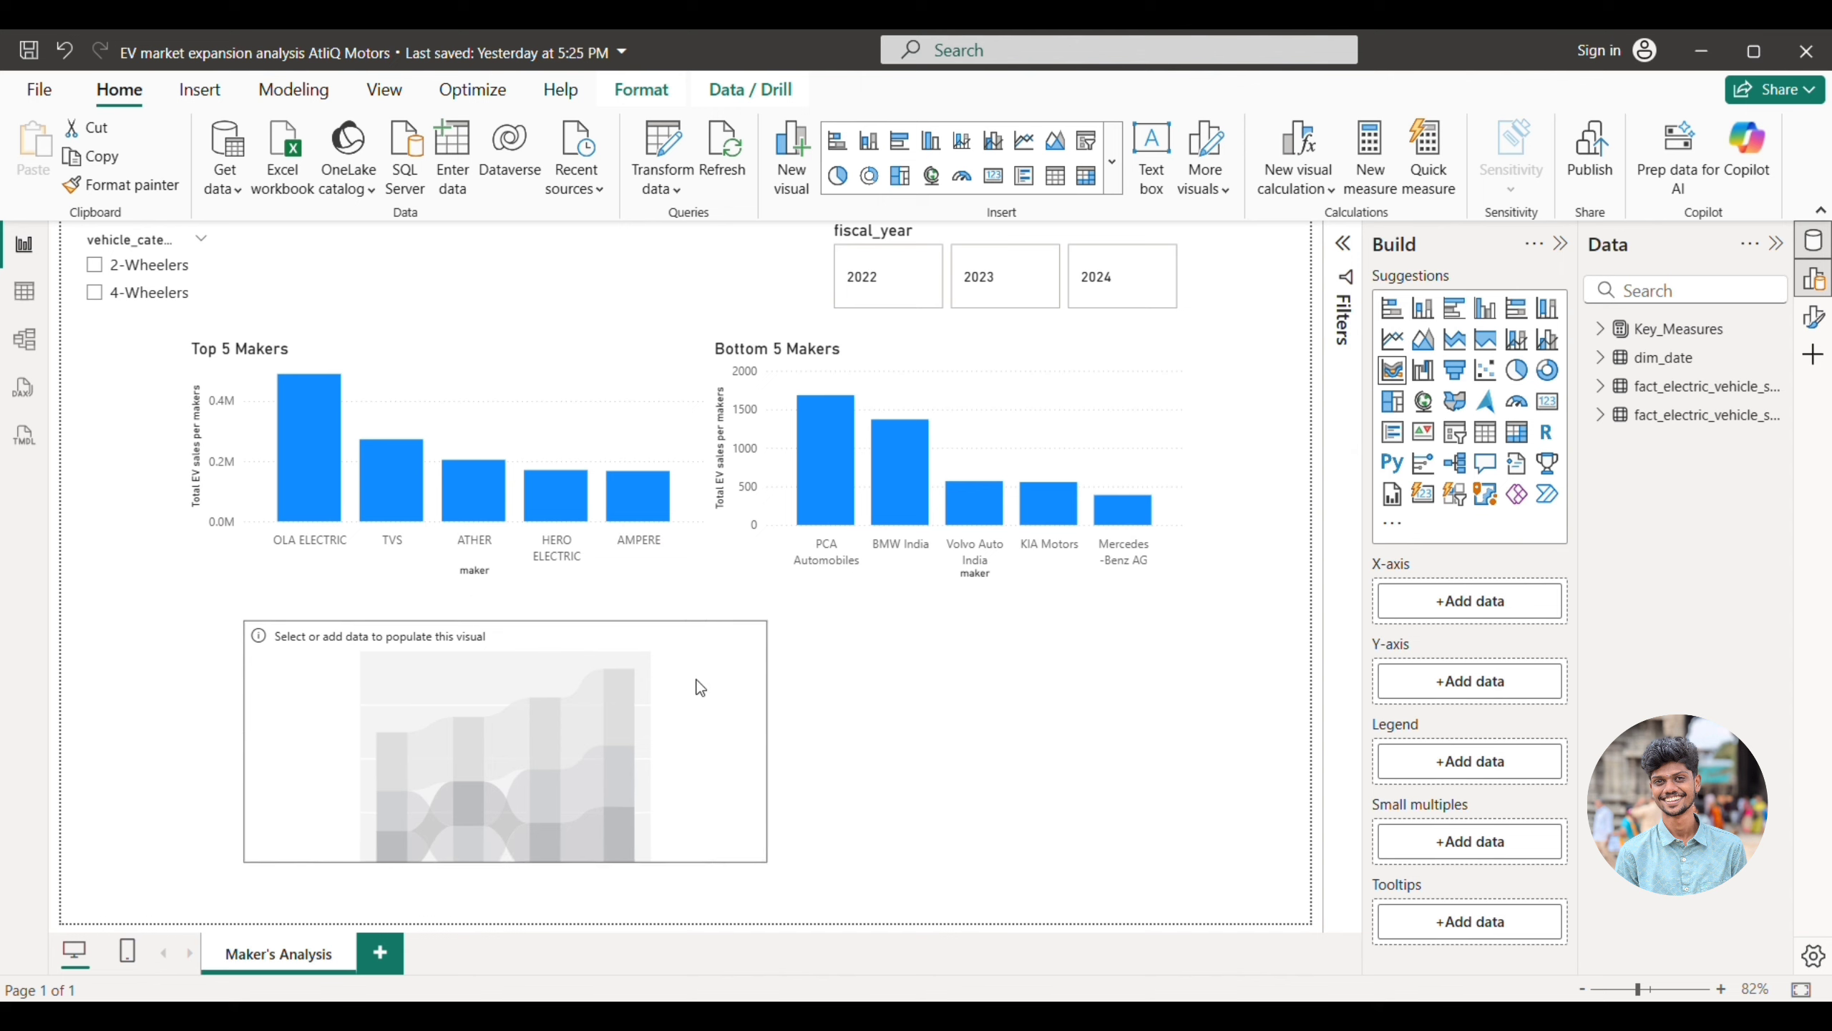
pyautogui.moveTo(700, 687); pyautogui.dragTo(956, 687)
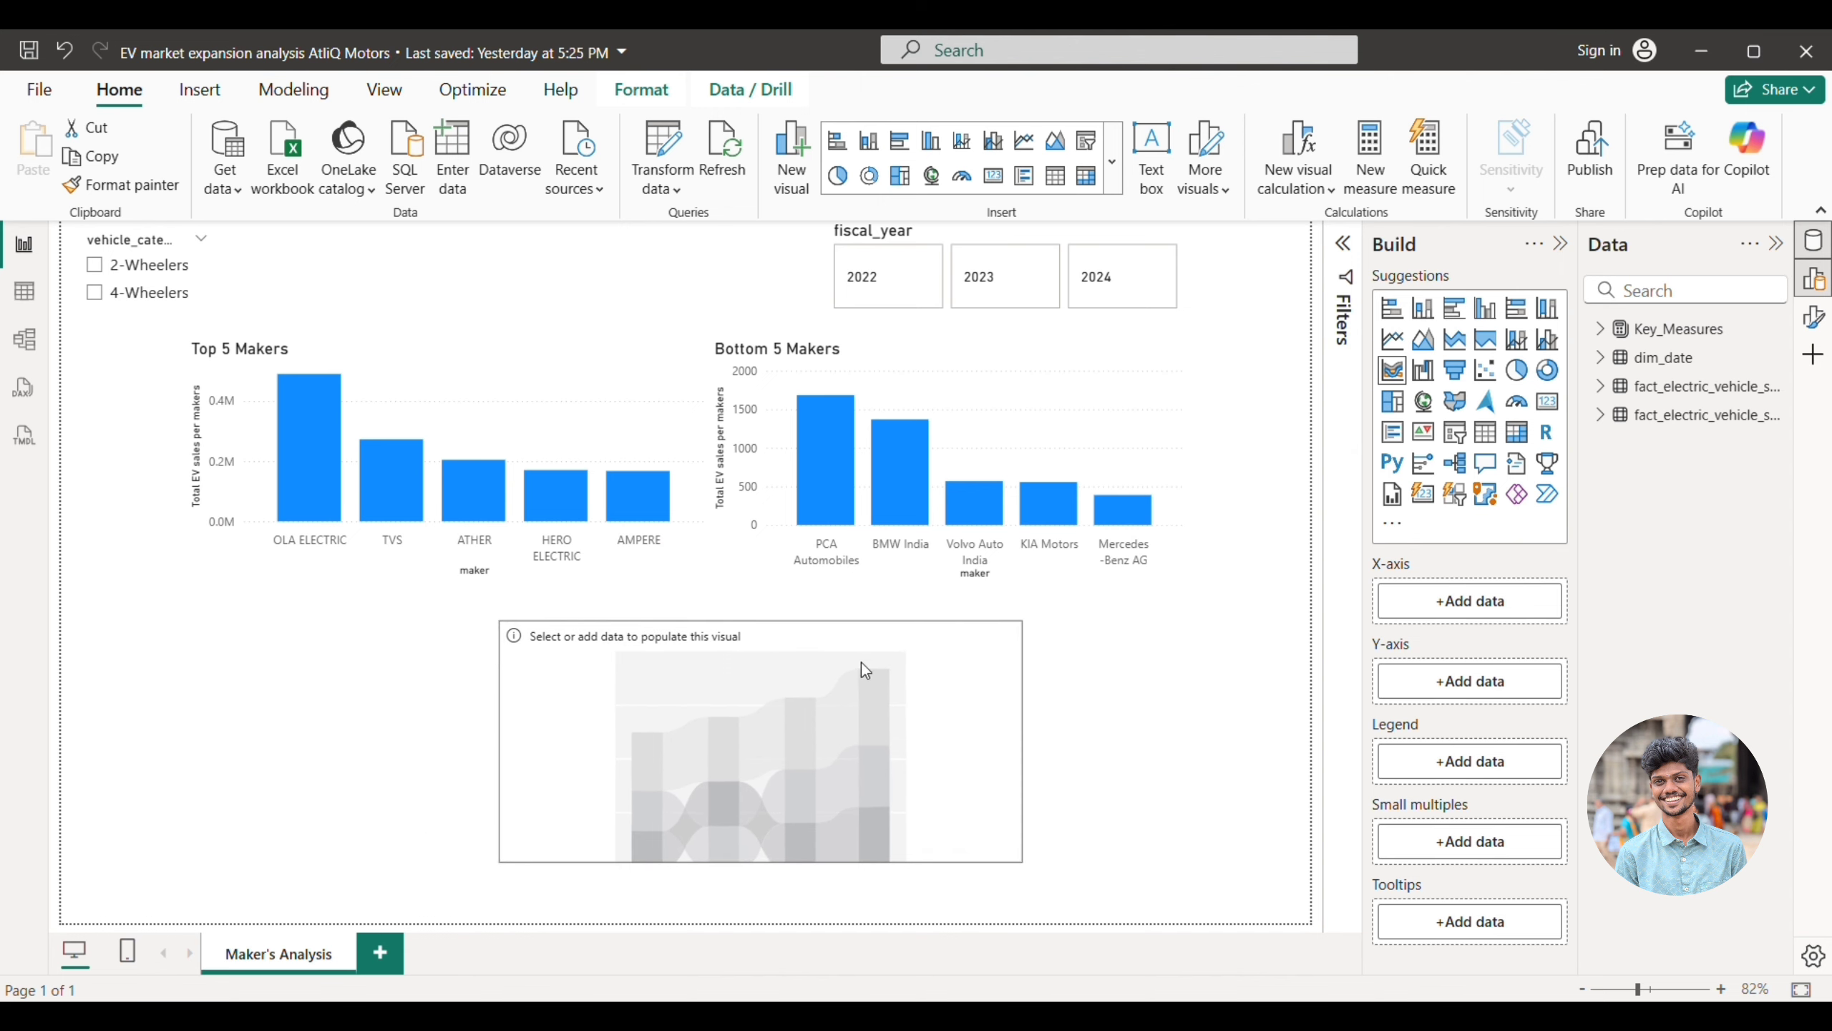
pyautogui.click(1601, 357)
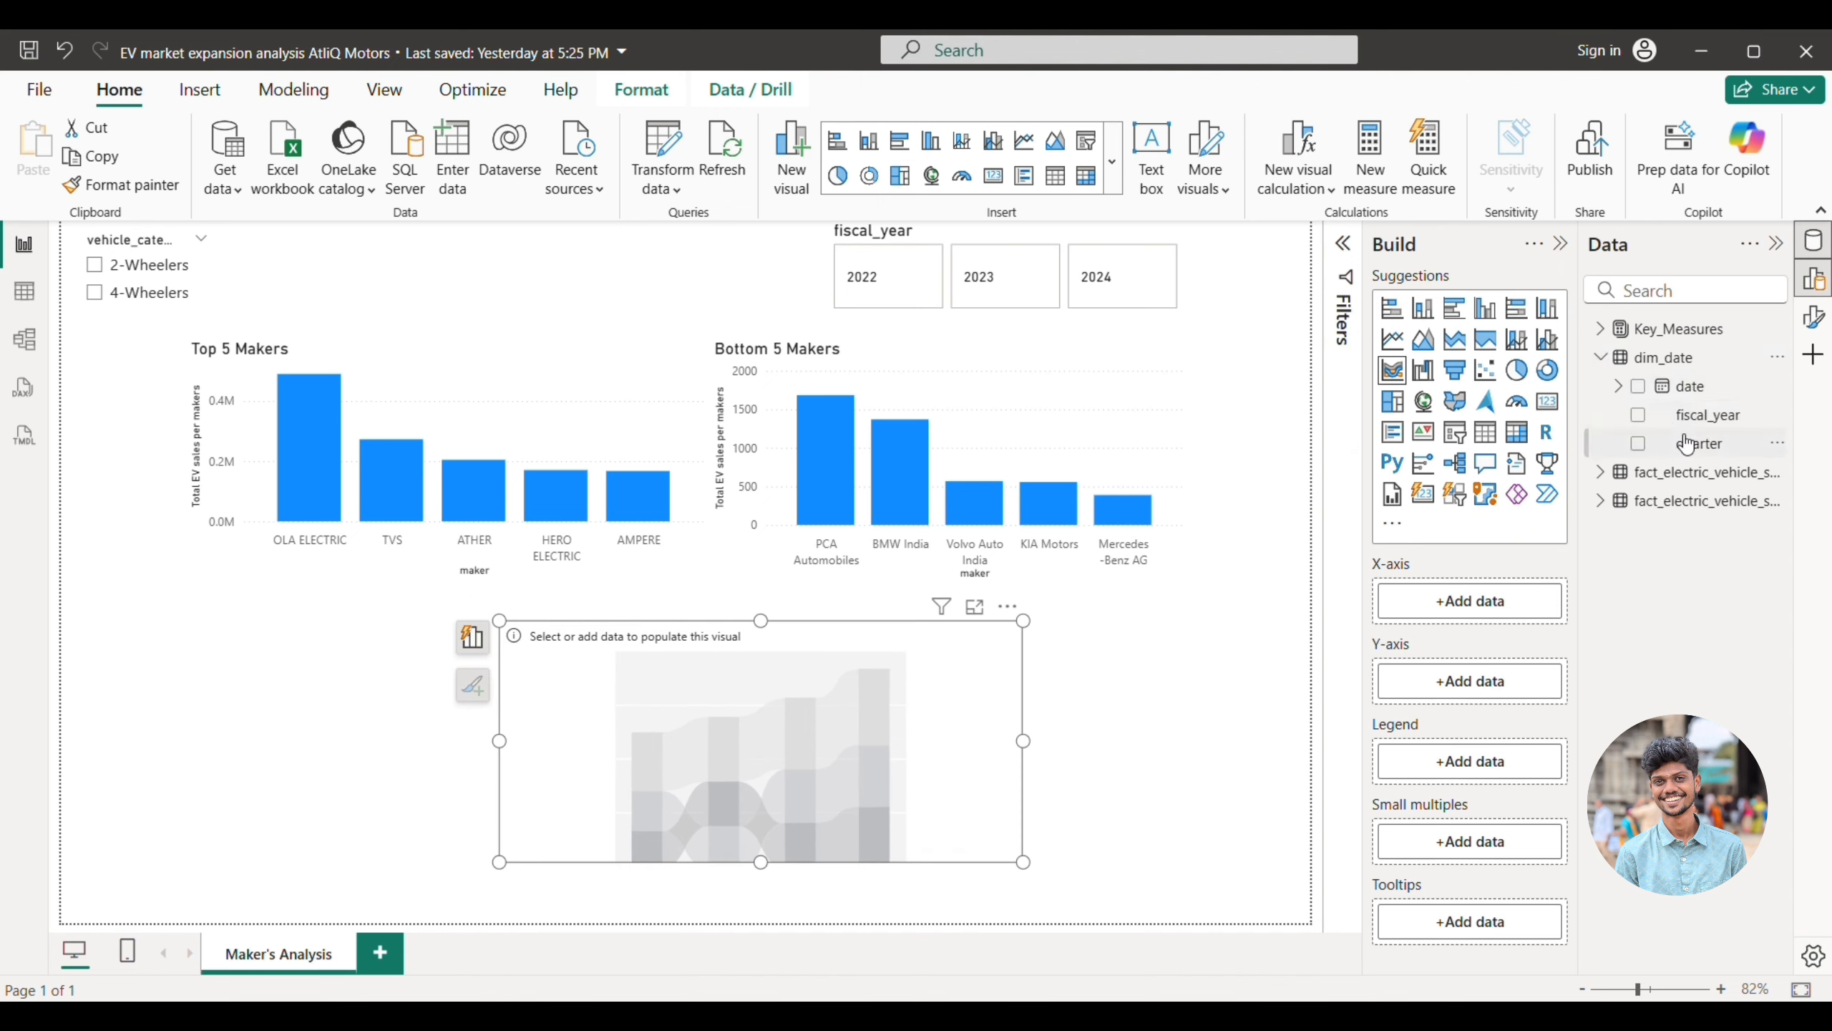
pyautogui.moveTo(1686, 443); pyautogui.dragTo(1464, 601)
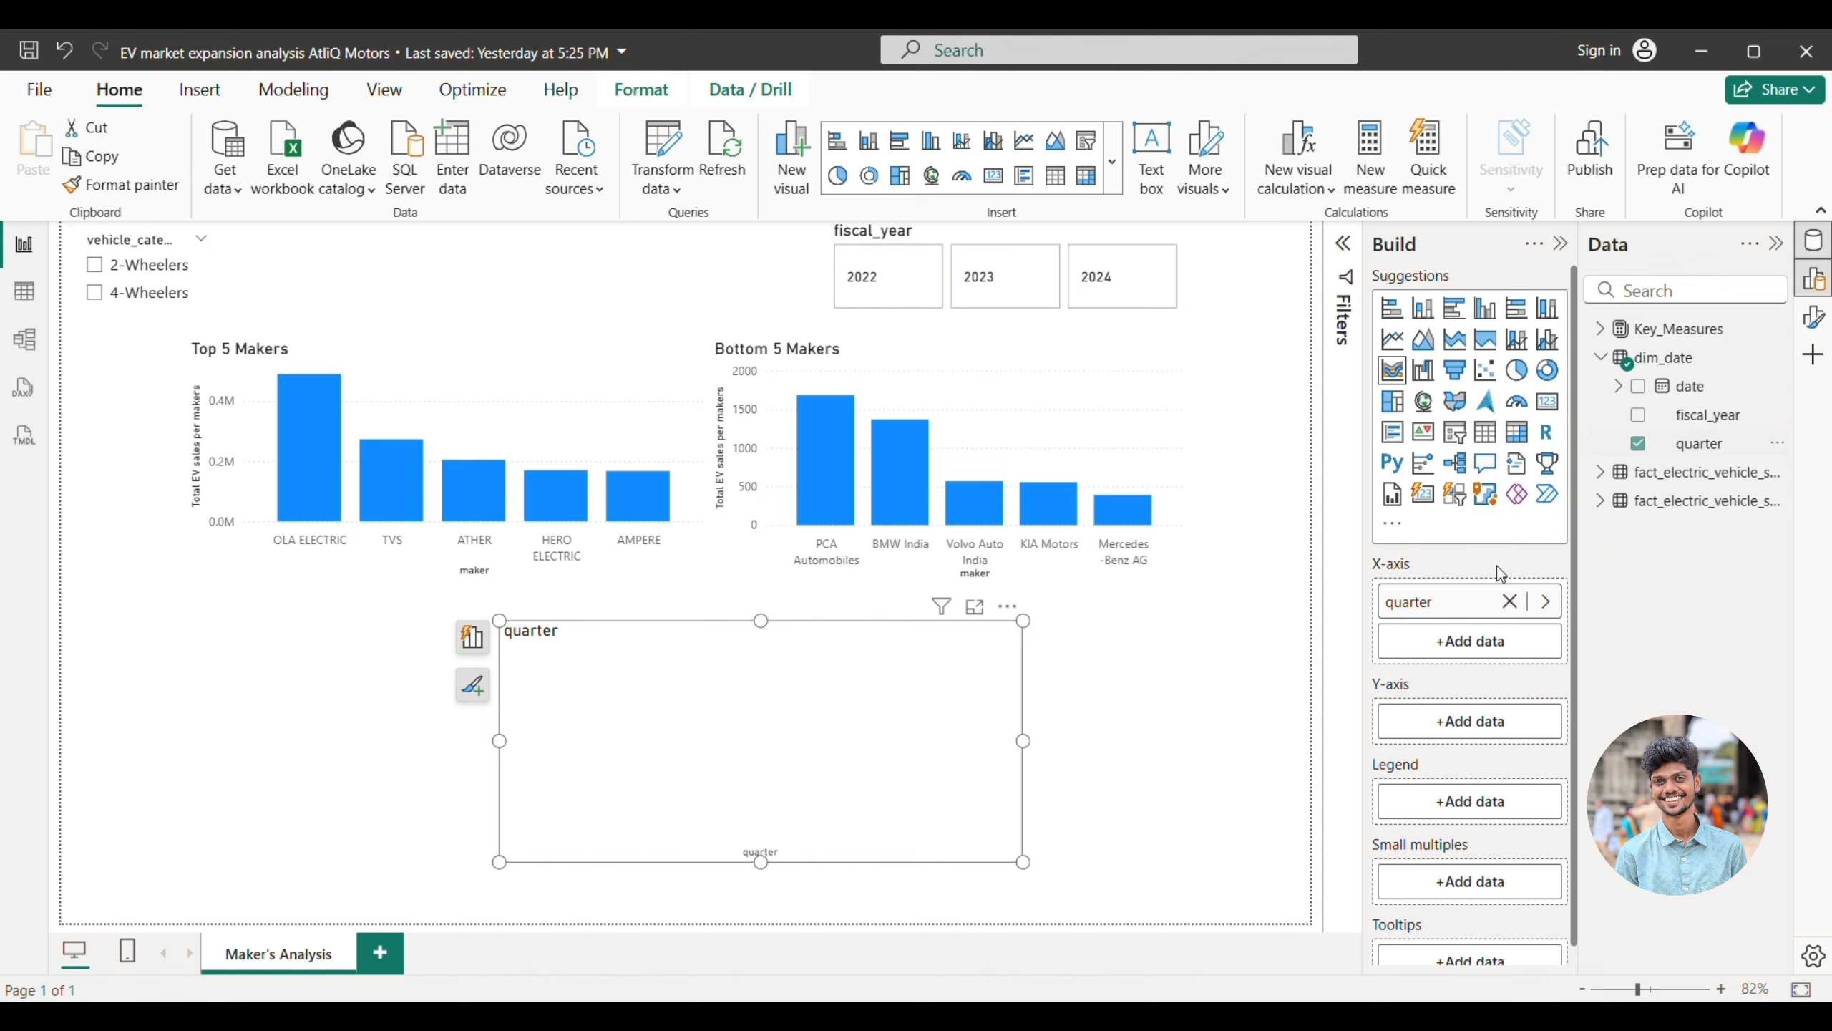
# - Plot Total EV sales per makers on the ribbon chart's Y-axis with maker as legend, and reposition the chart slightly
pyautogui.click(1600, 474)
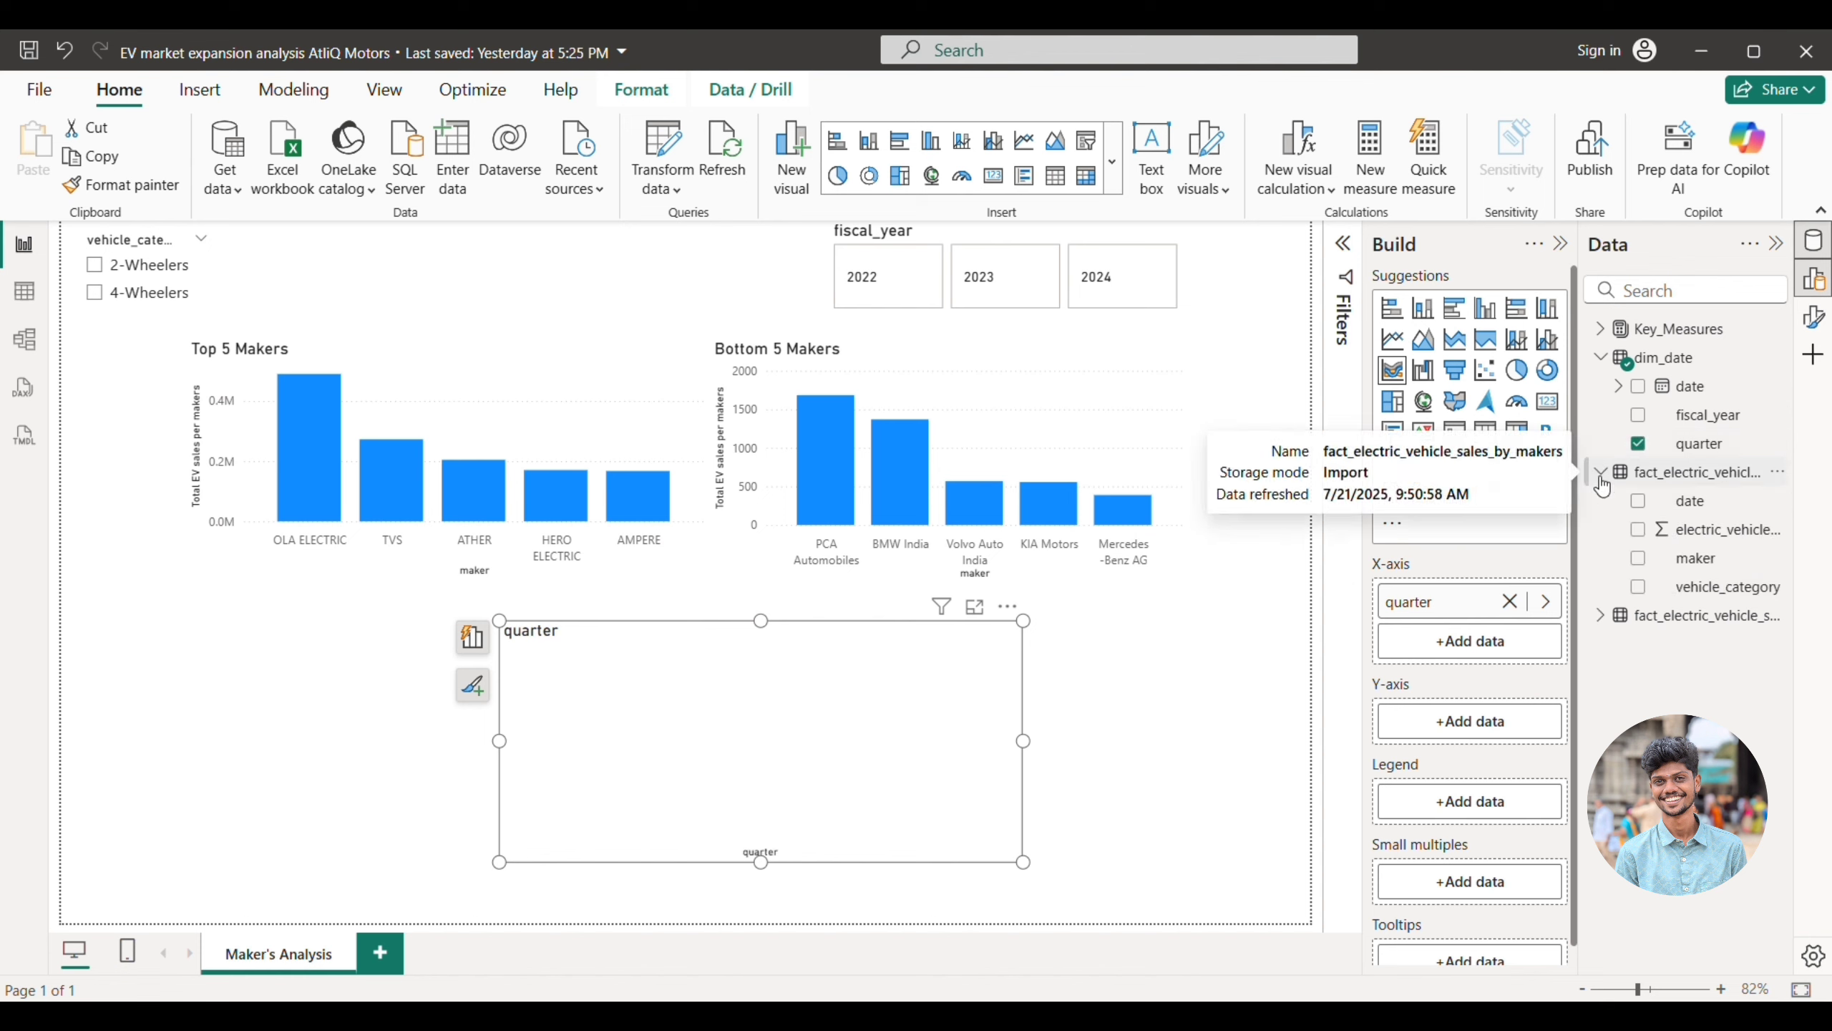
pyautogui.click(1602, 328)
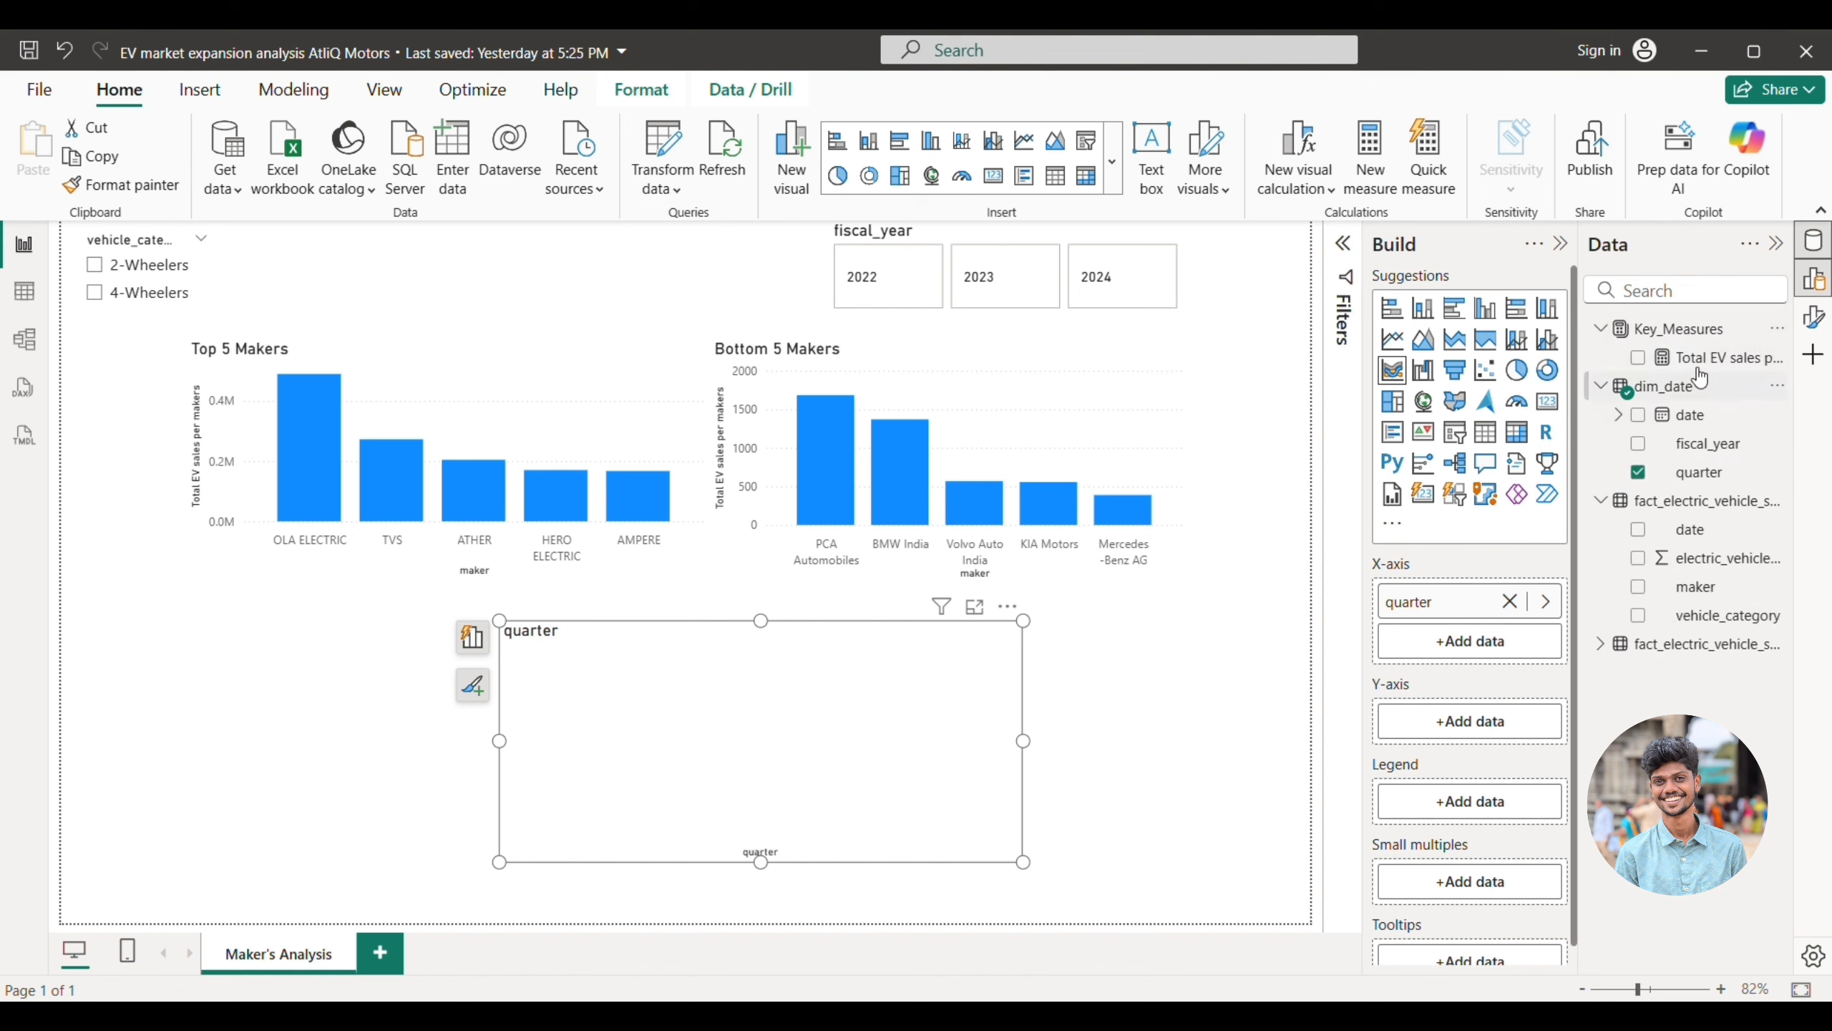
pyautogui.moveTo(1699, 358); pyautogui.dragTo(1472, 728)
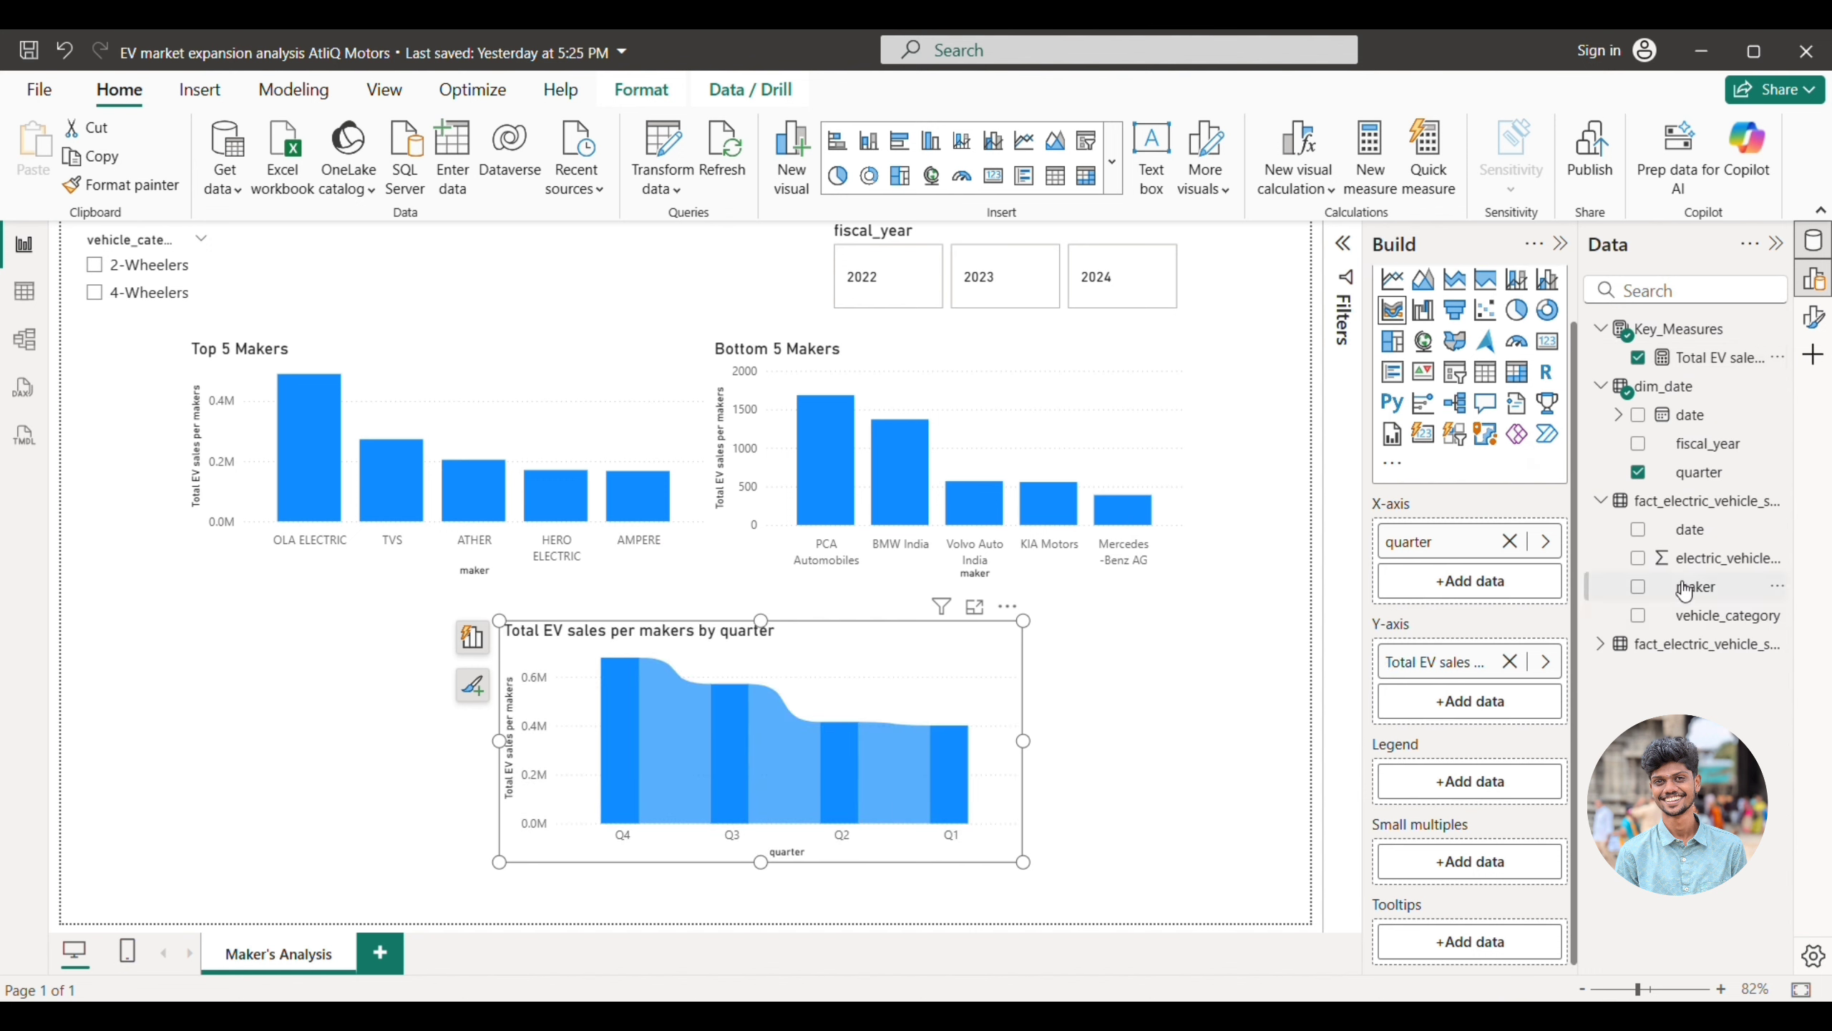
pyautogui.moveTo(1688, 587); pyautogui.dragTo(1452, 779)
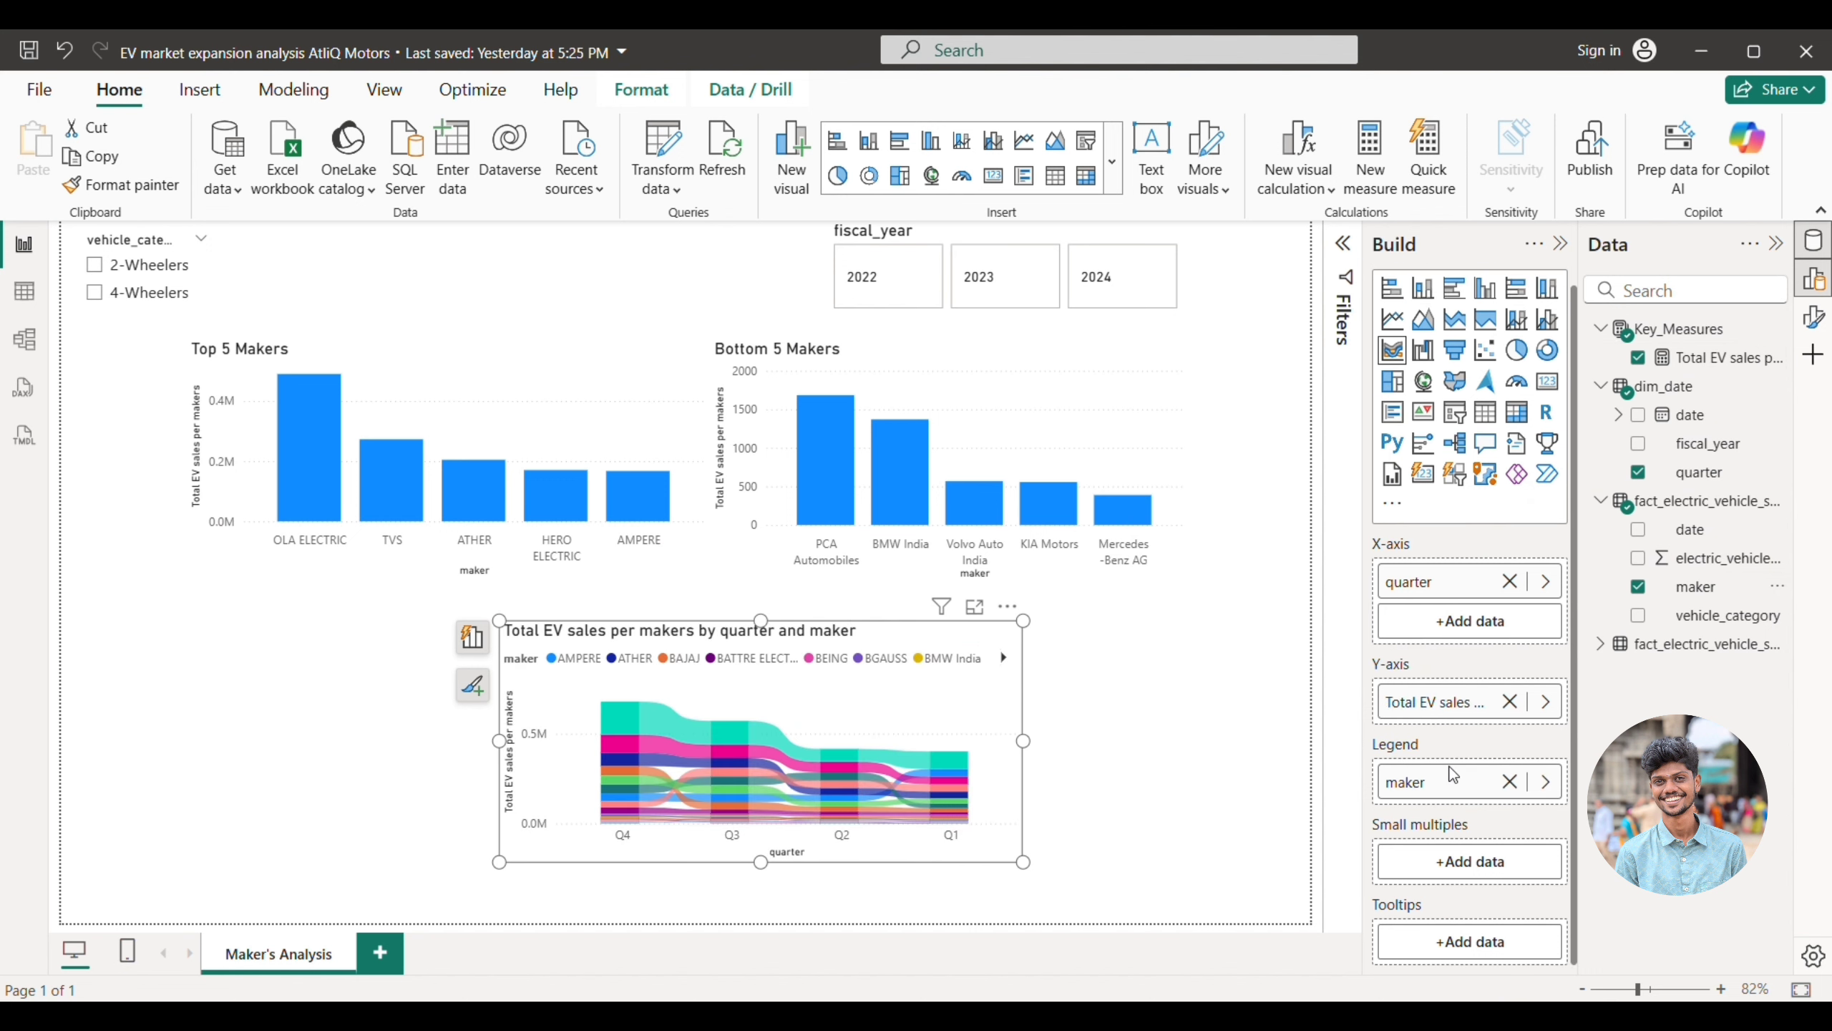
pyautogui.moveTo(917, 715); pyautogui.dragTo(1132, 708)
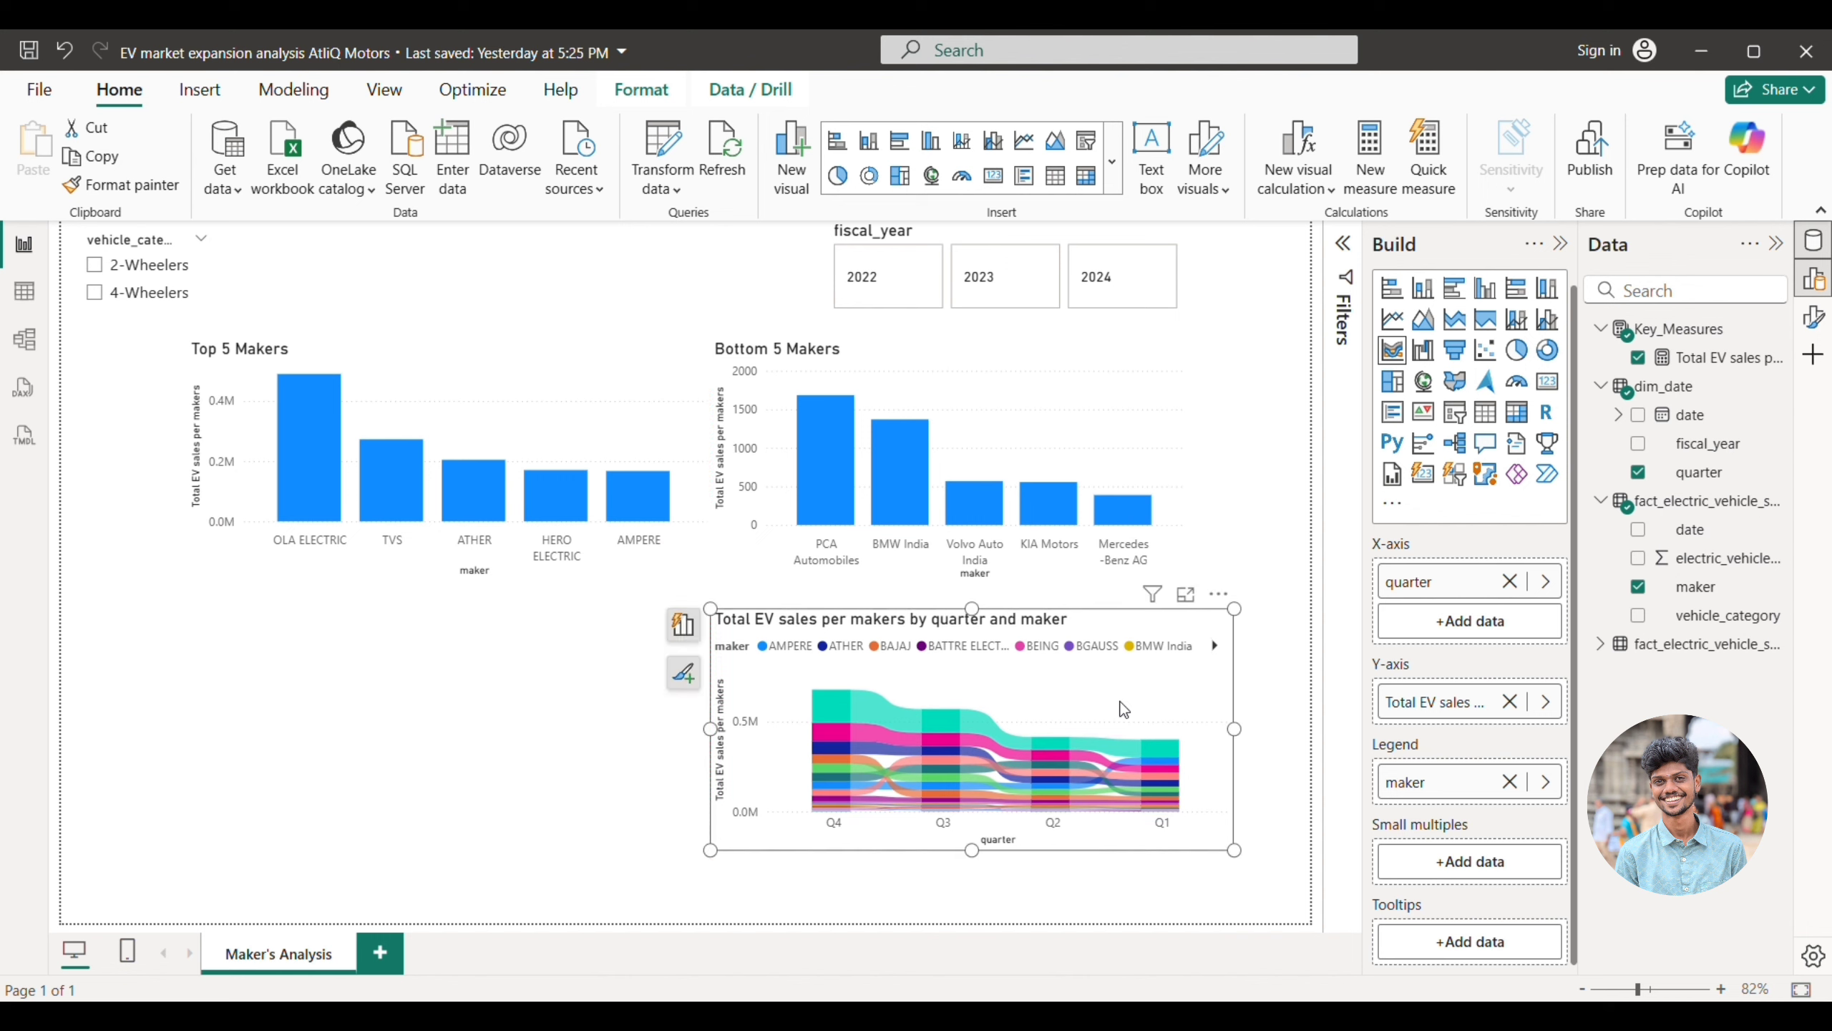
pyautogui.moveTo(1123, 709); pyautogui.dragTo(939, 689)
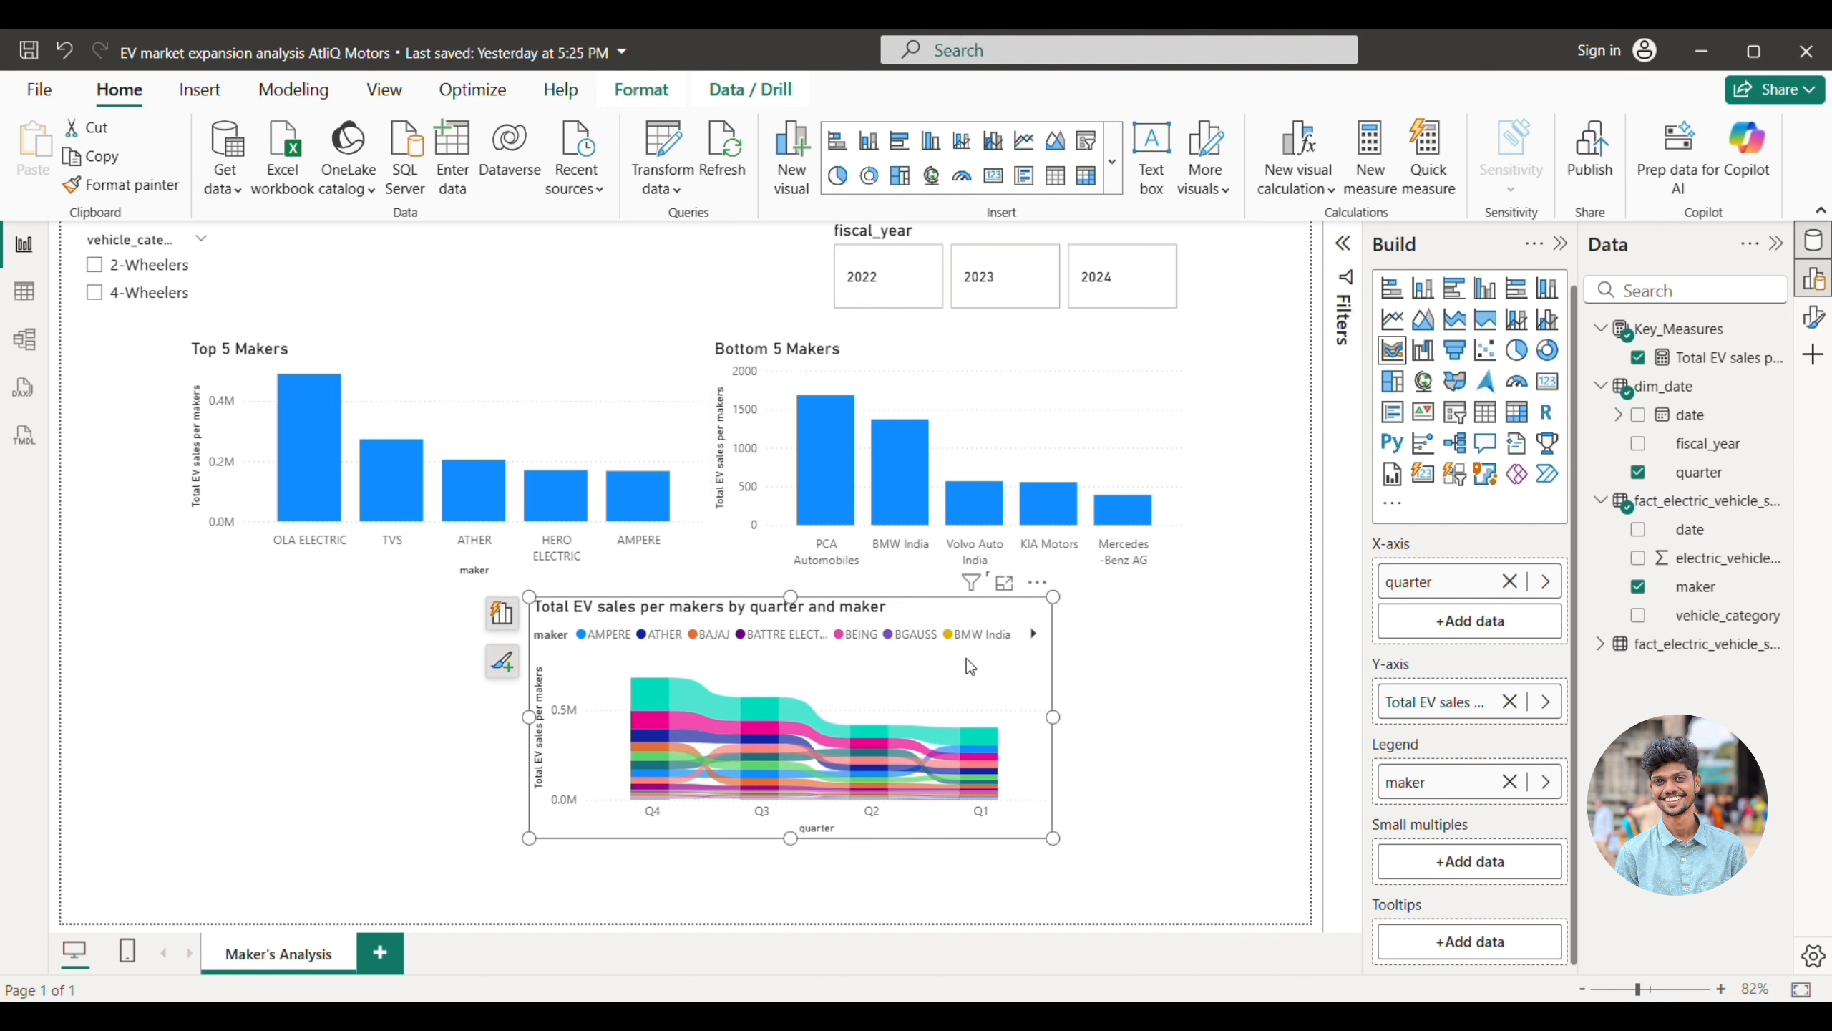
# - Filter the ribbon chart to the top 5 makers by Total EV sales per makers, and move it beneath the Bottom 5 Makers chart
pyautogui.click(1343, 244)
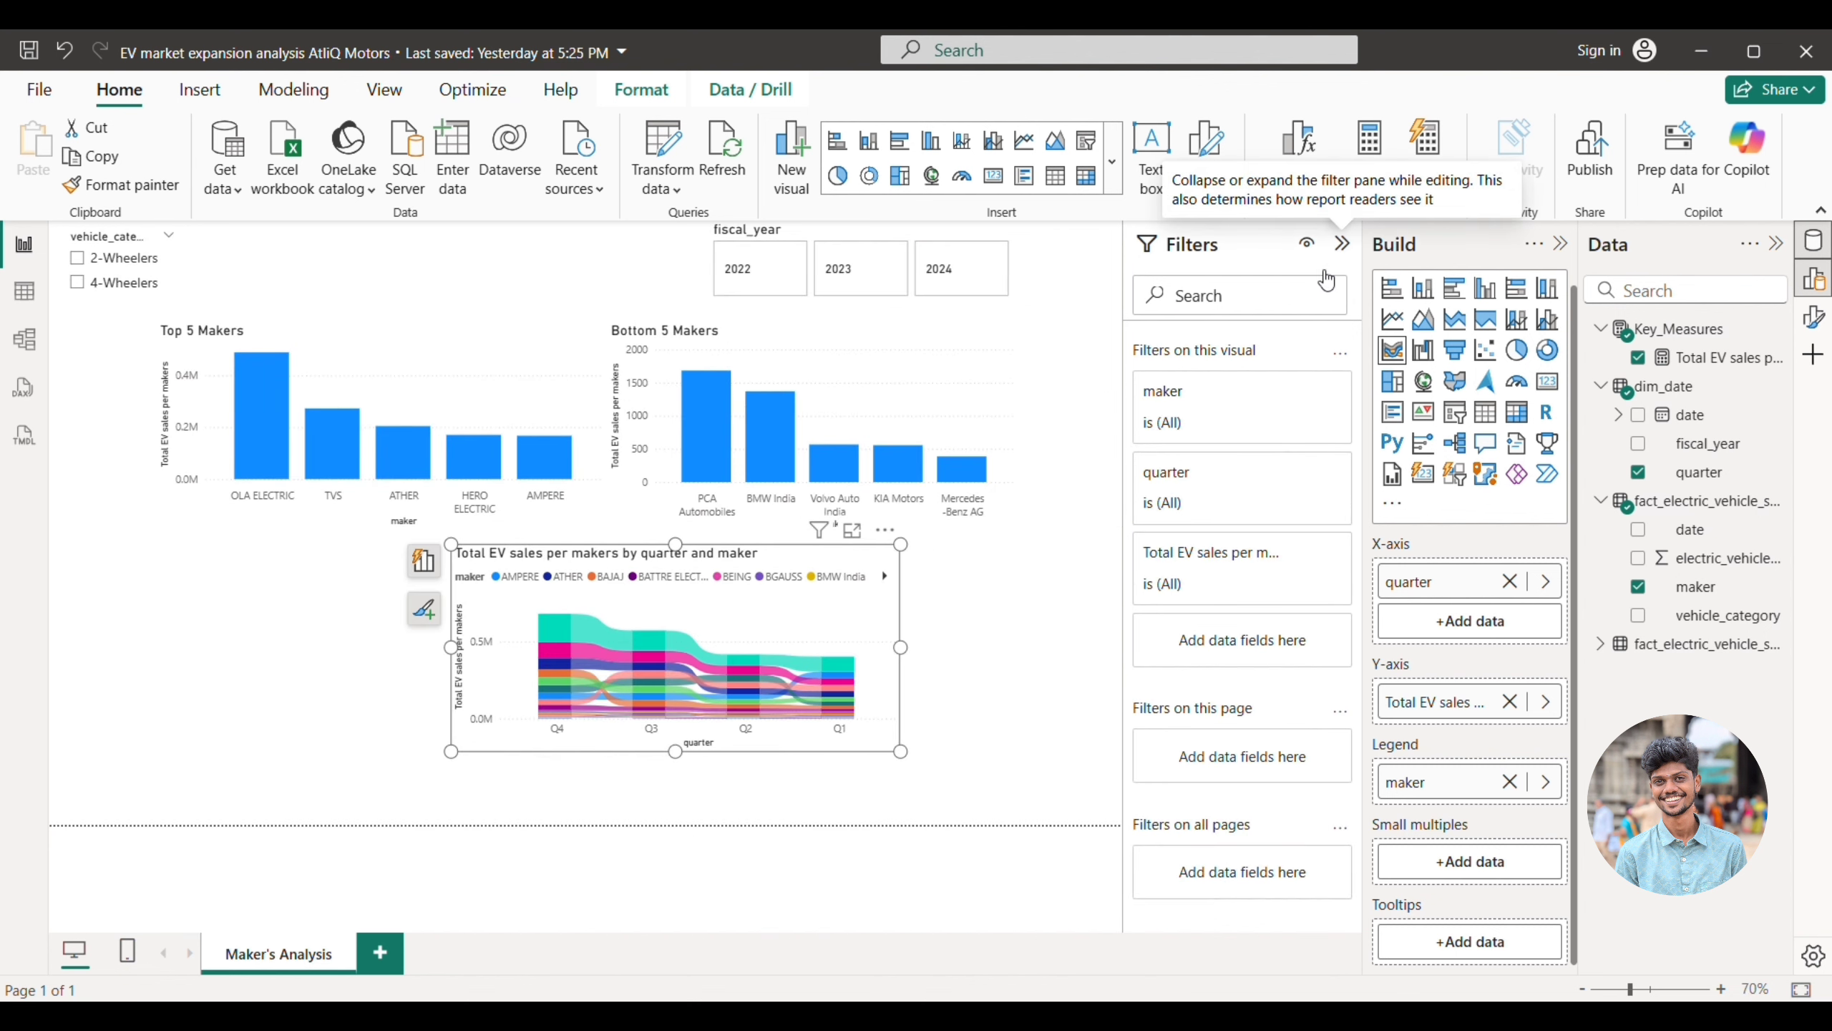
pyautogui.click(1276, 399)
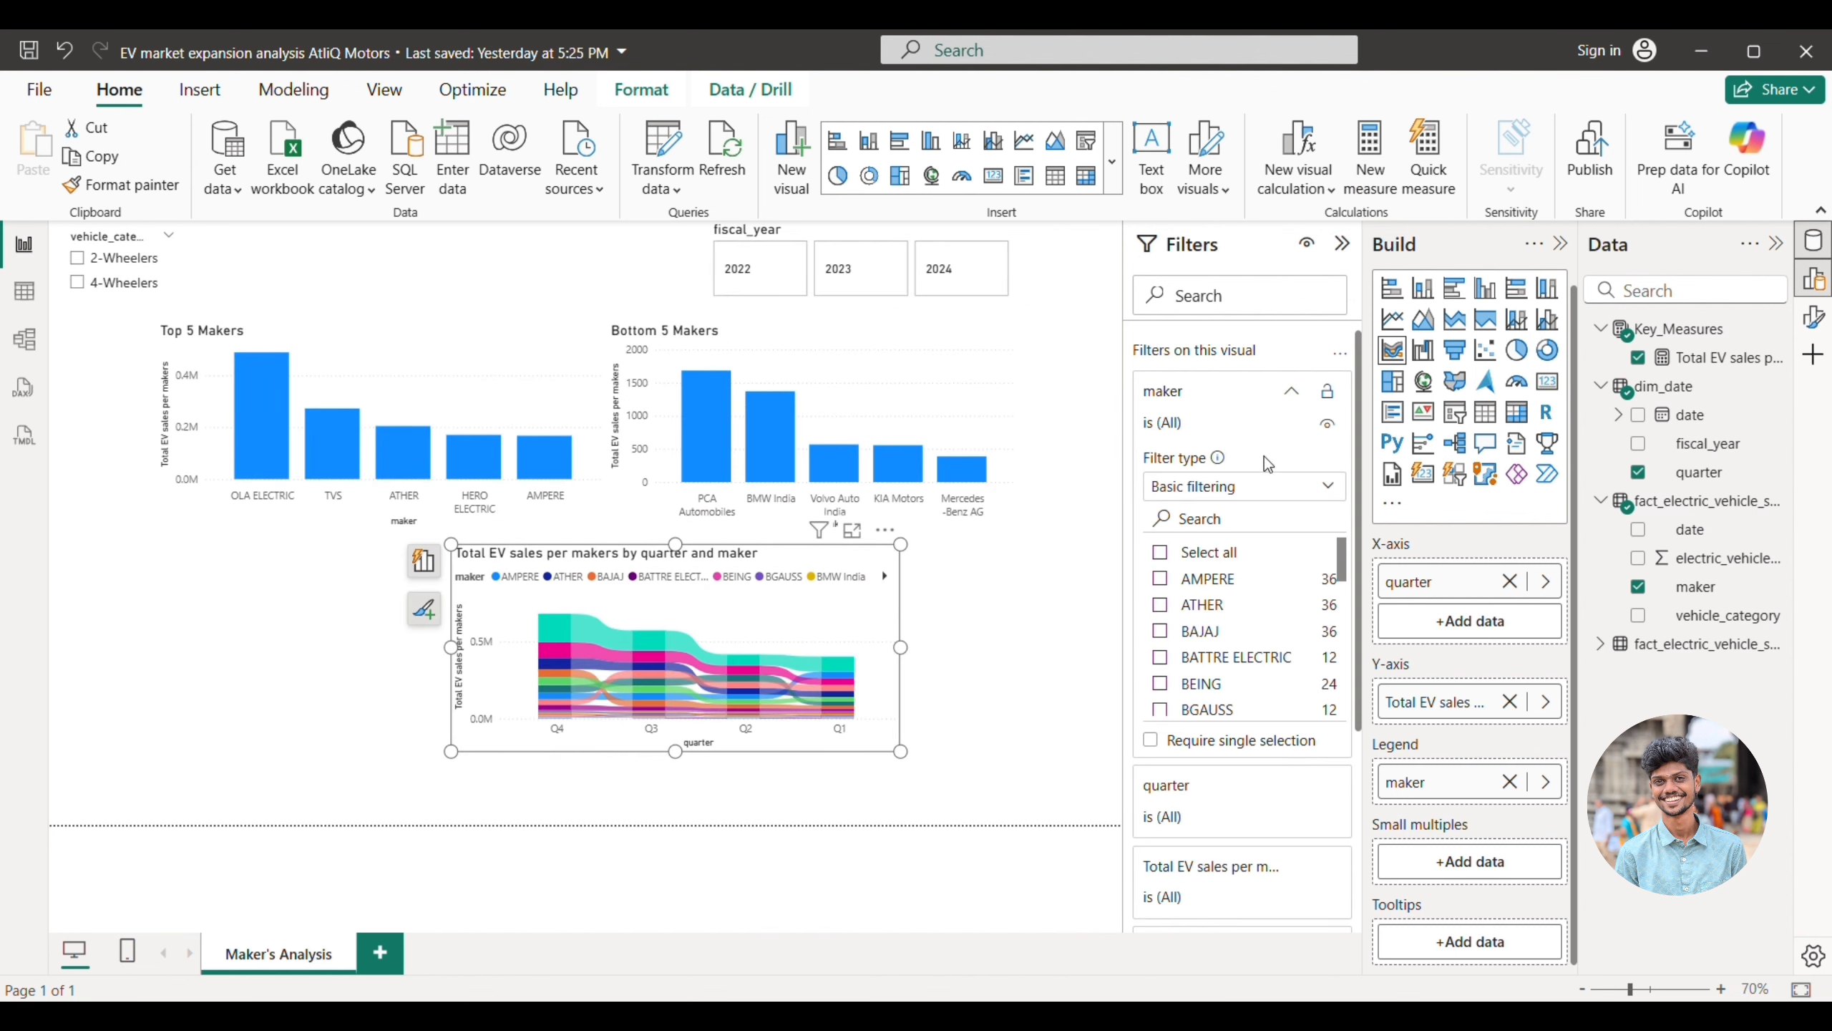
pyautogui.click(1266, 492)
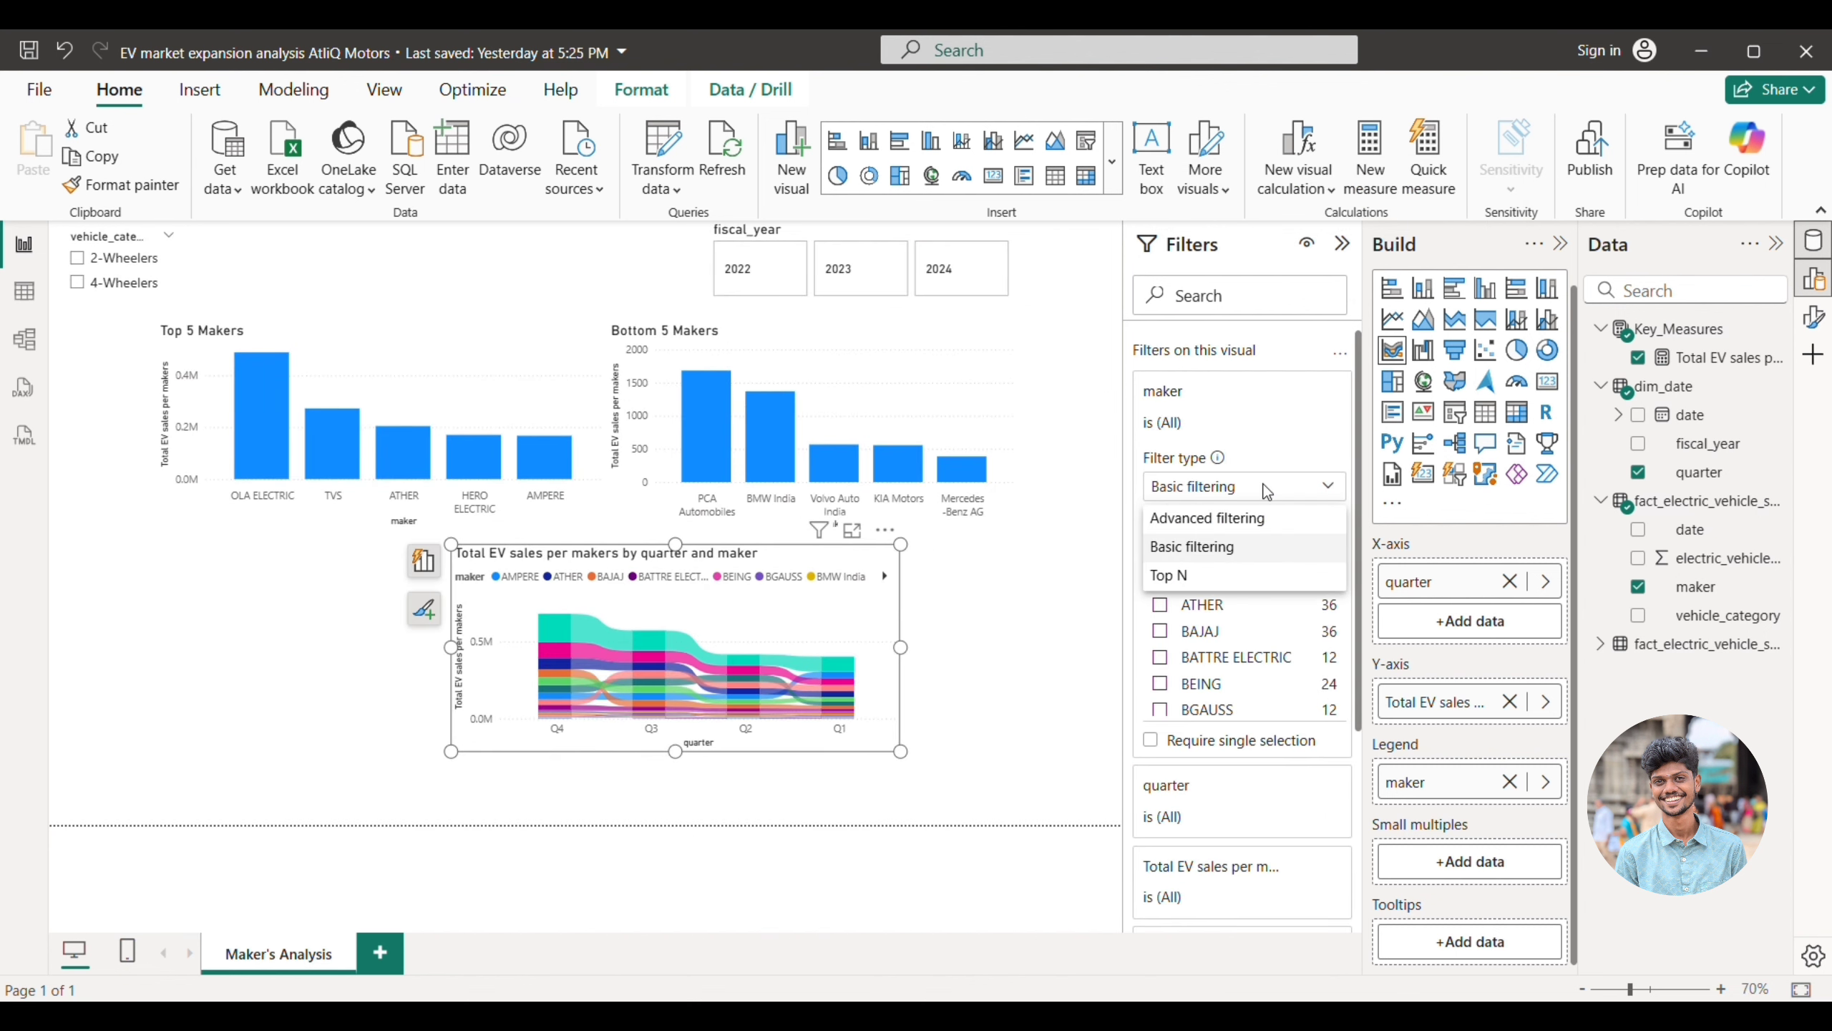
pyautogui.click(1180, 578)
pyautogui.click(1264, 545)
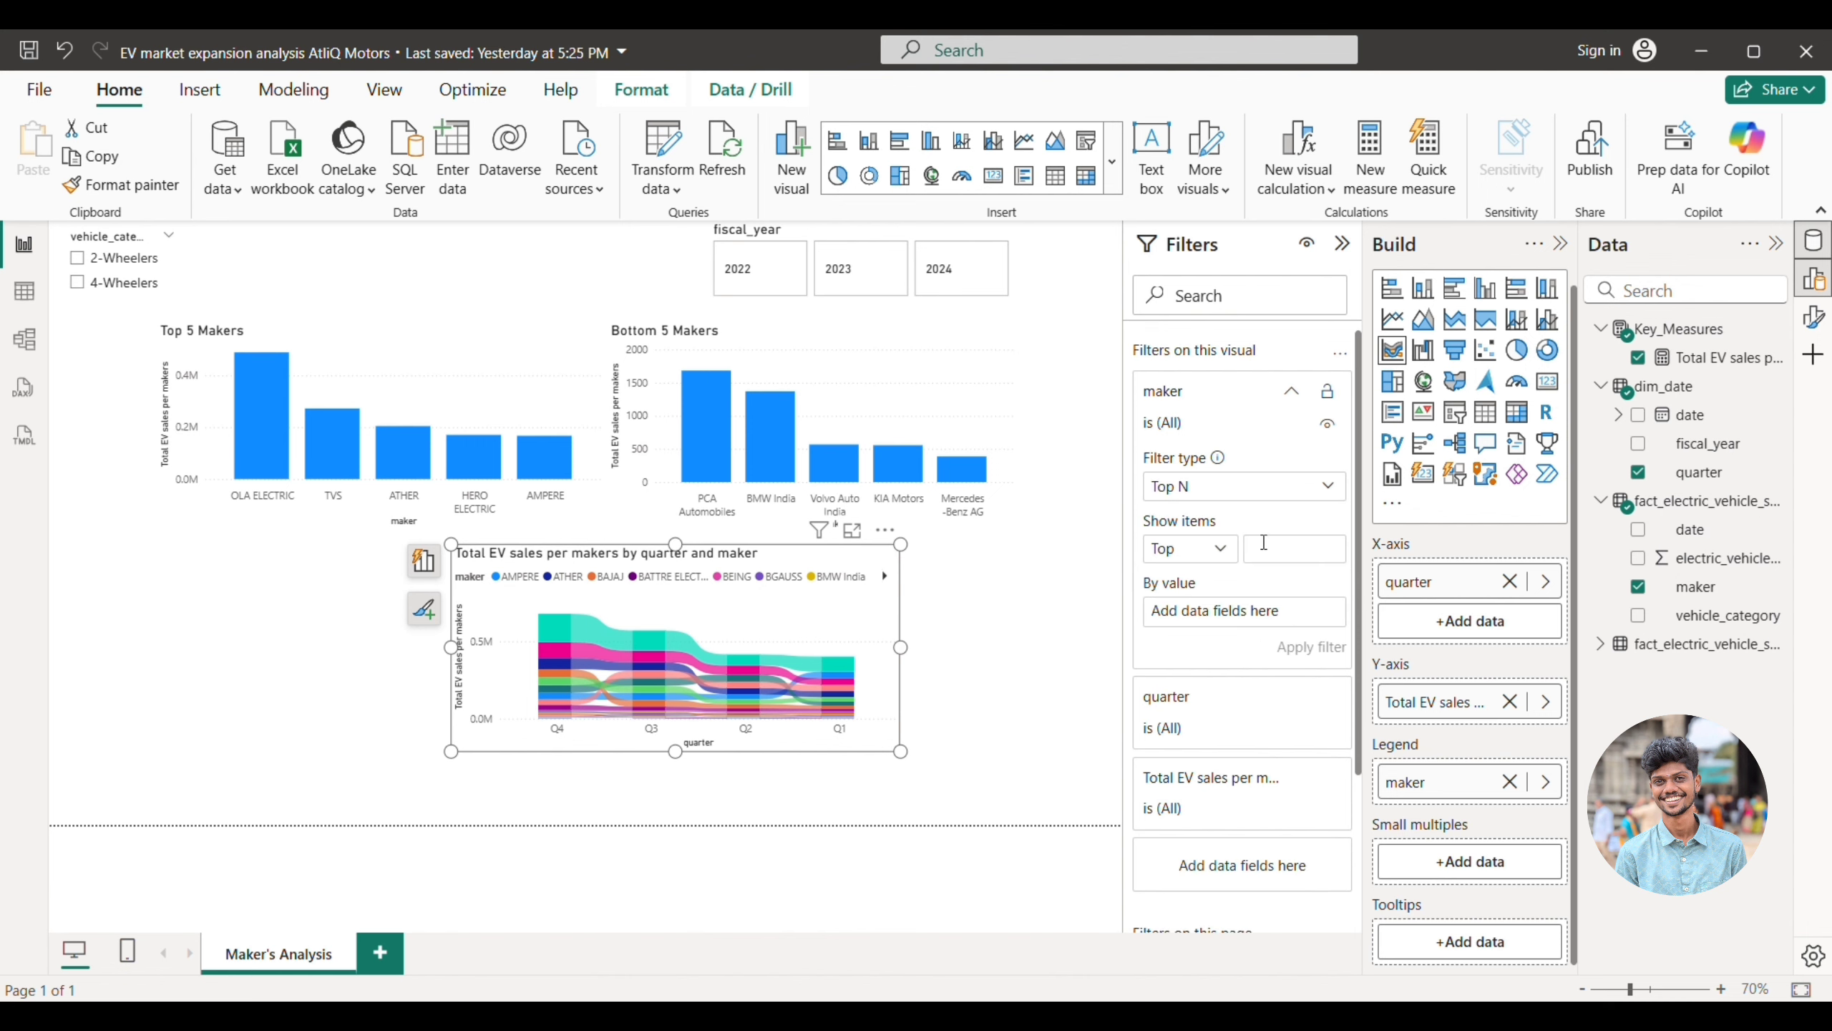
pyautogui.write('5')
pyautogui.moveTo(1683, 358); pyautogui.dragTo(1273, 620)
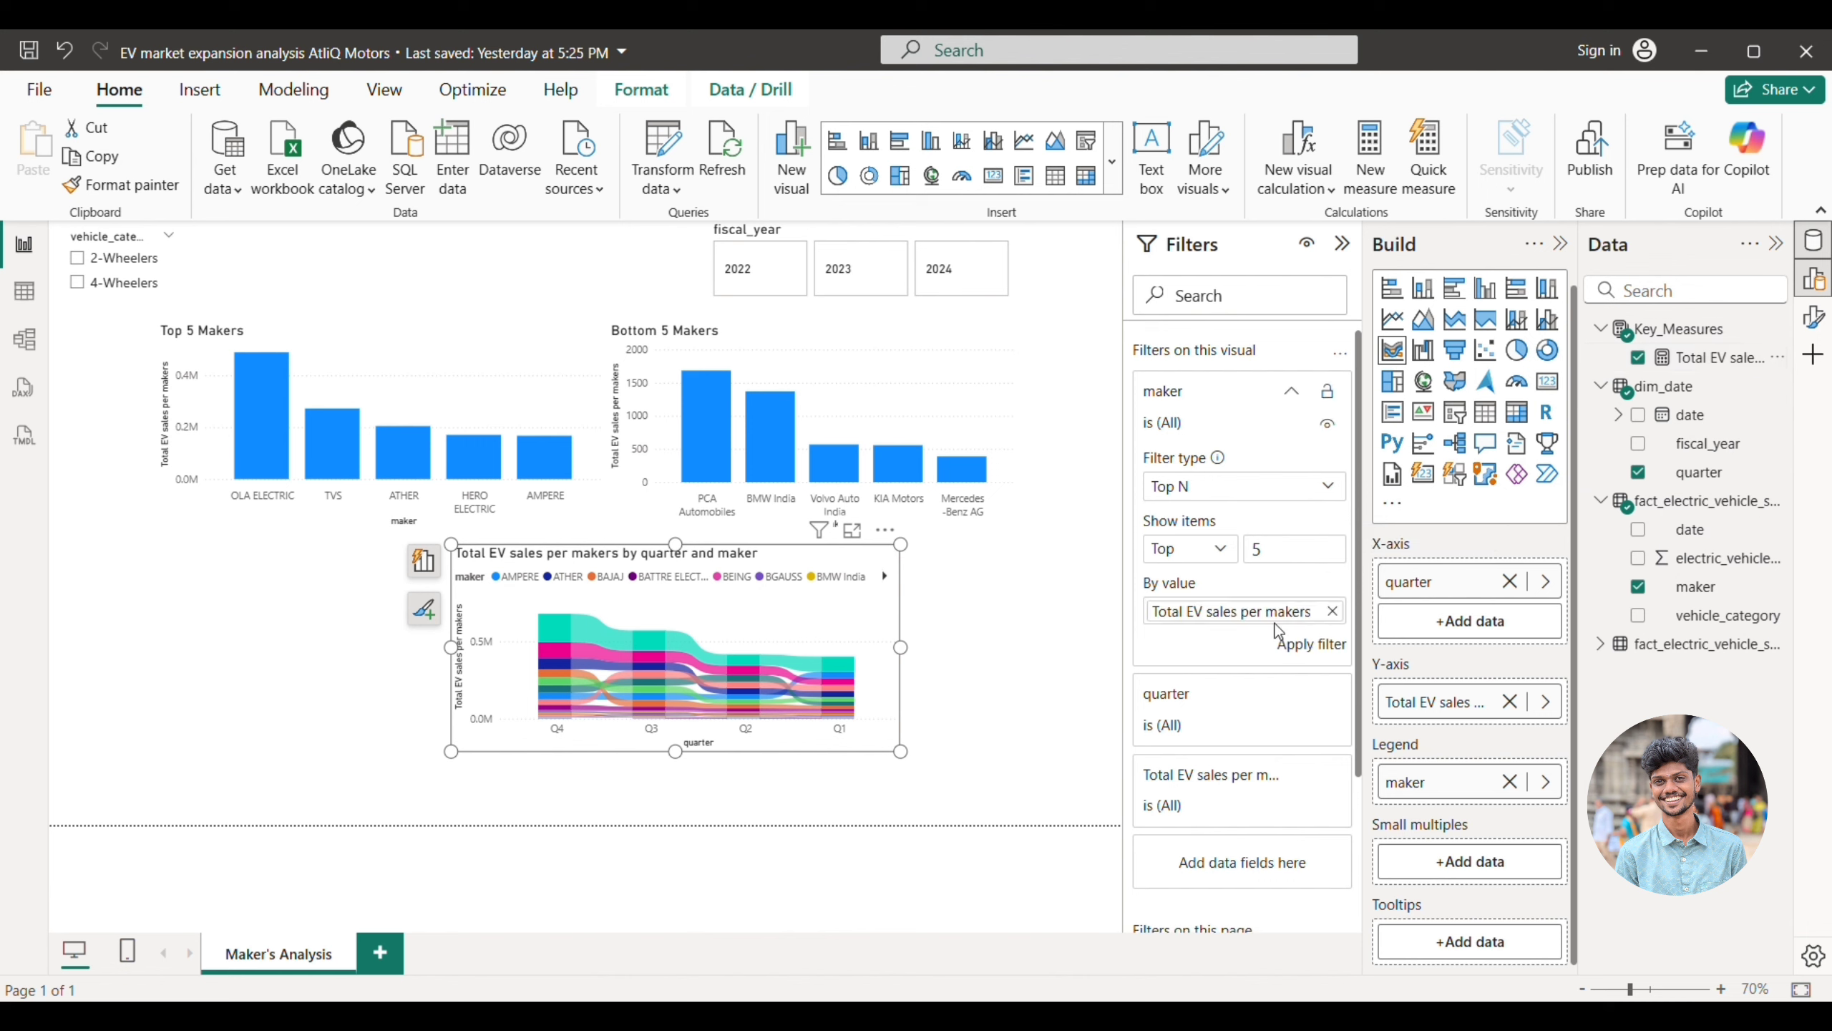
pyautogui.click(1320, 646)
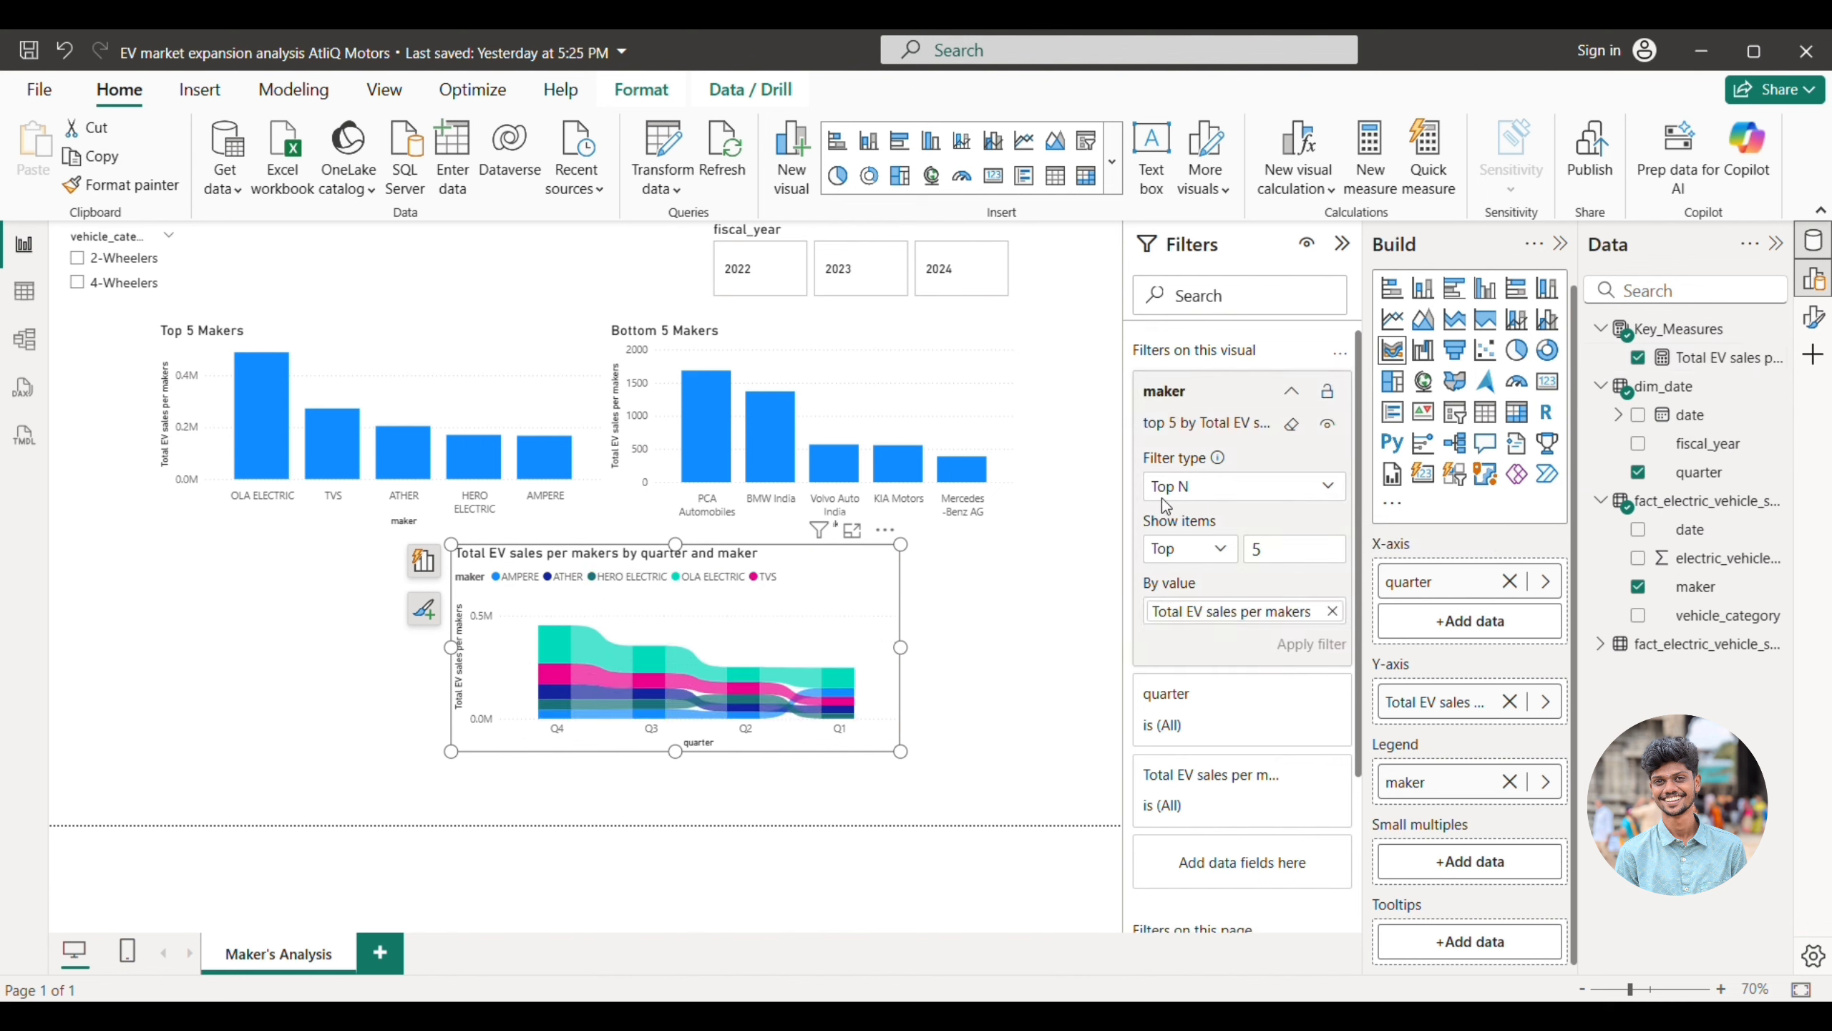
pyautogui.click(1355, 247)
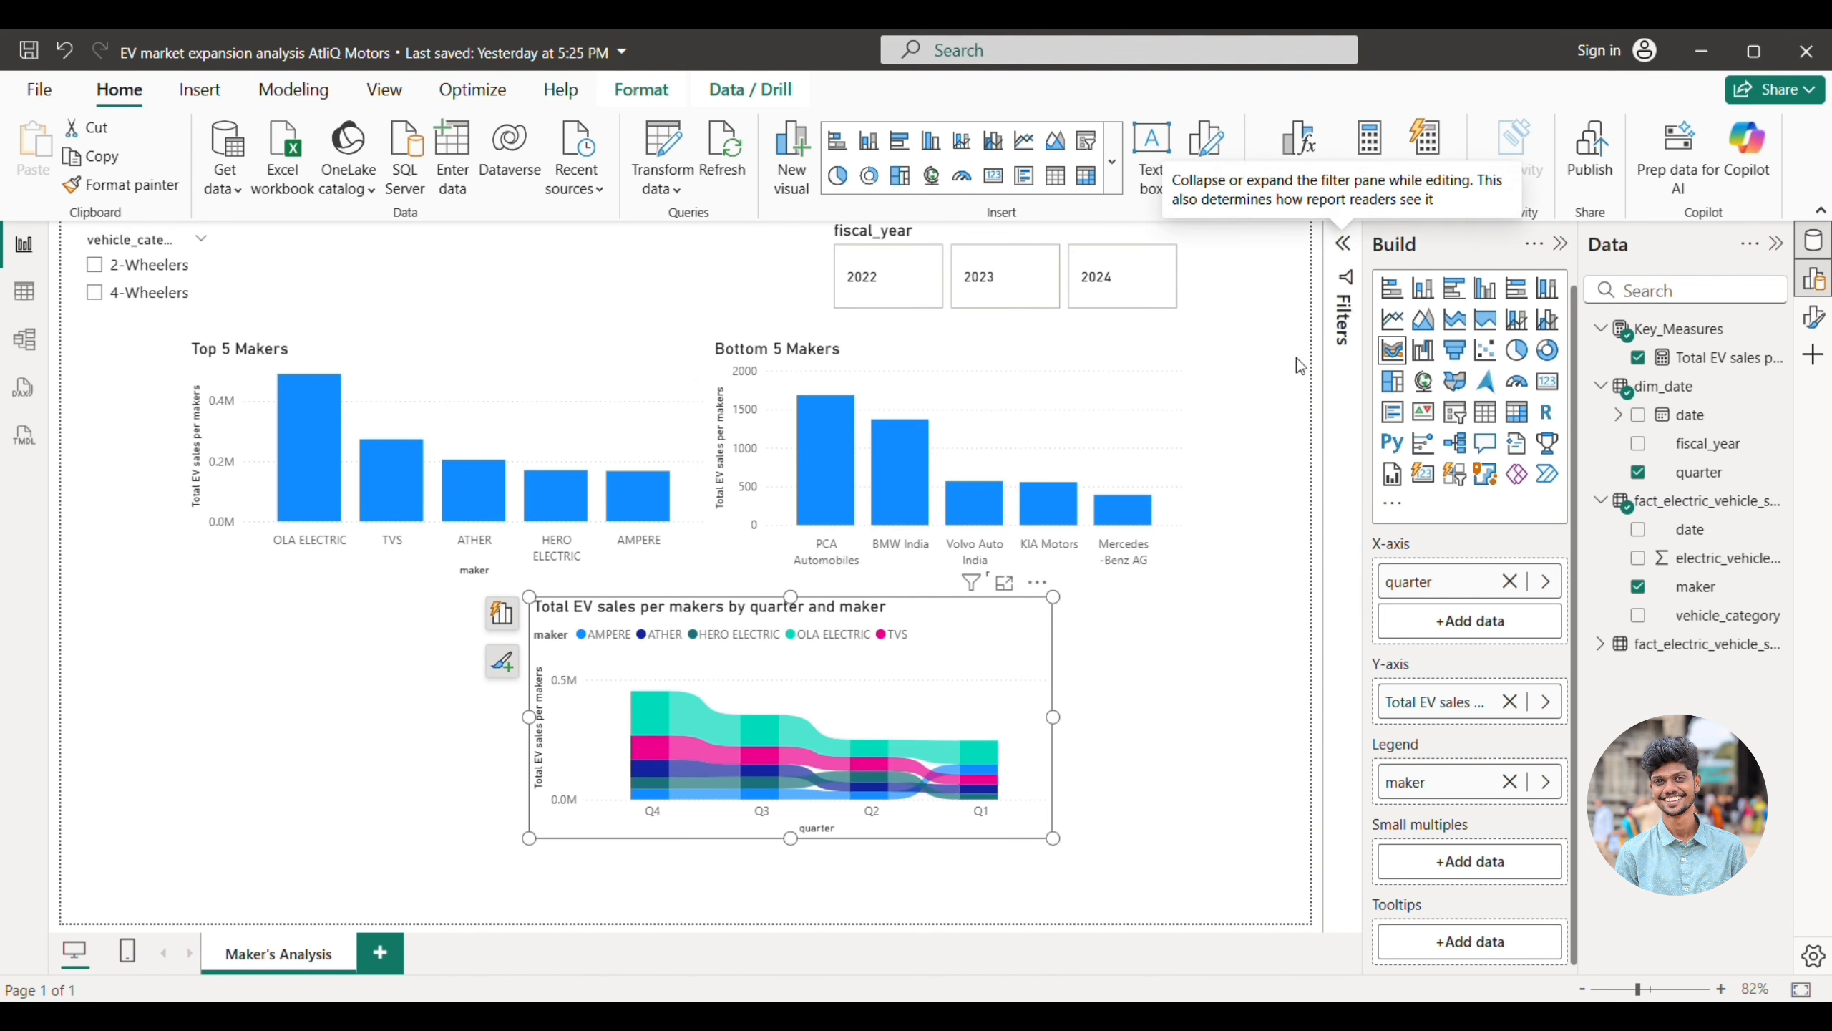
pyautogui.moveTo(1002, 678); pyautogui.dragTo(1148, 670)
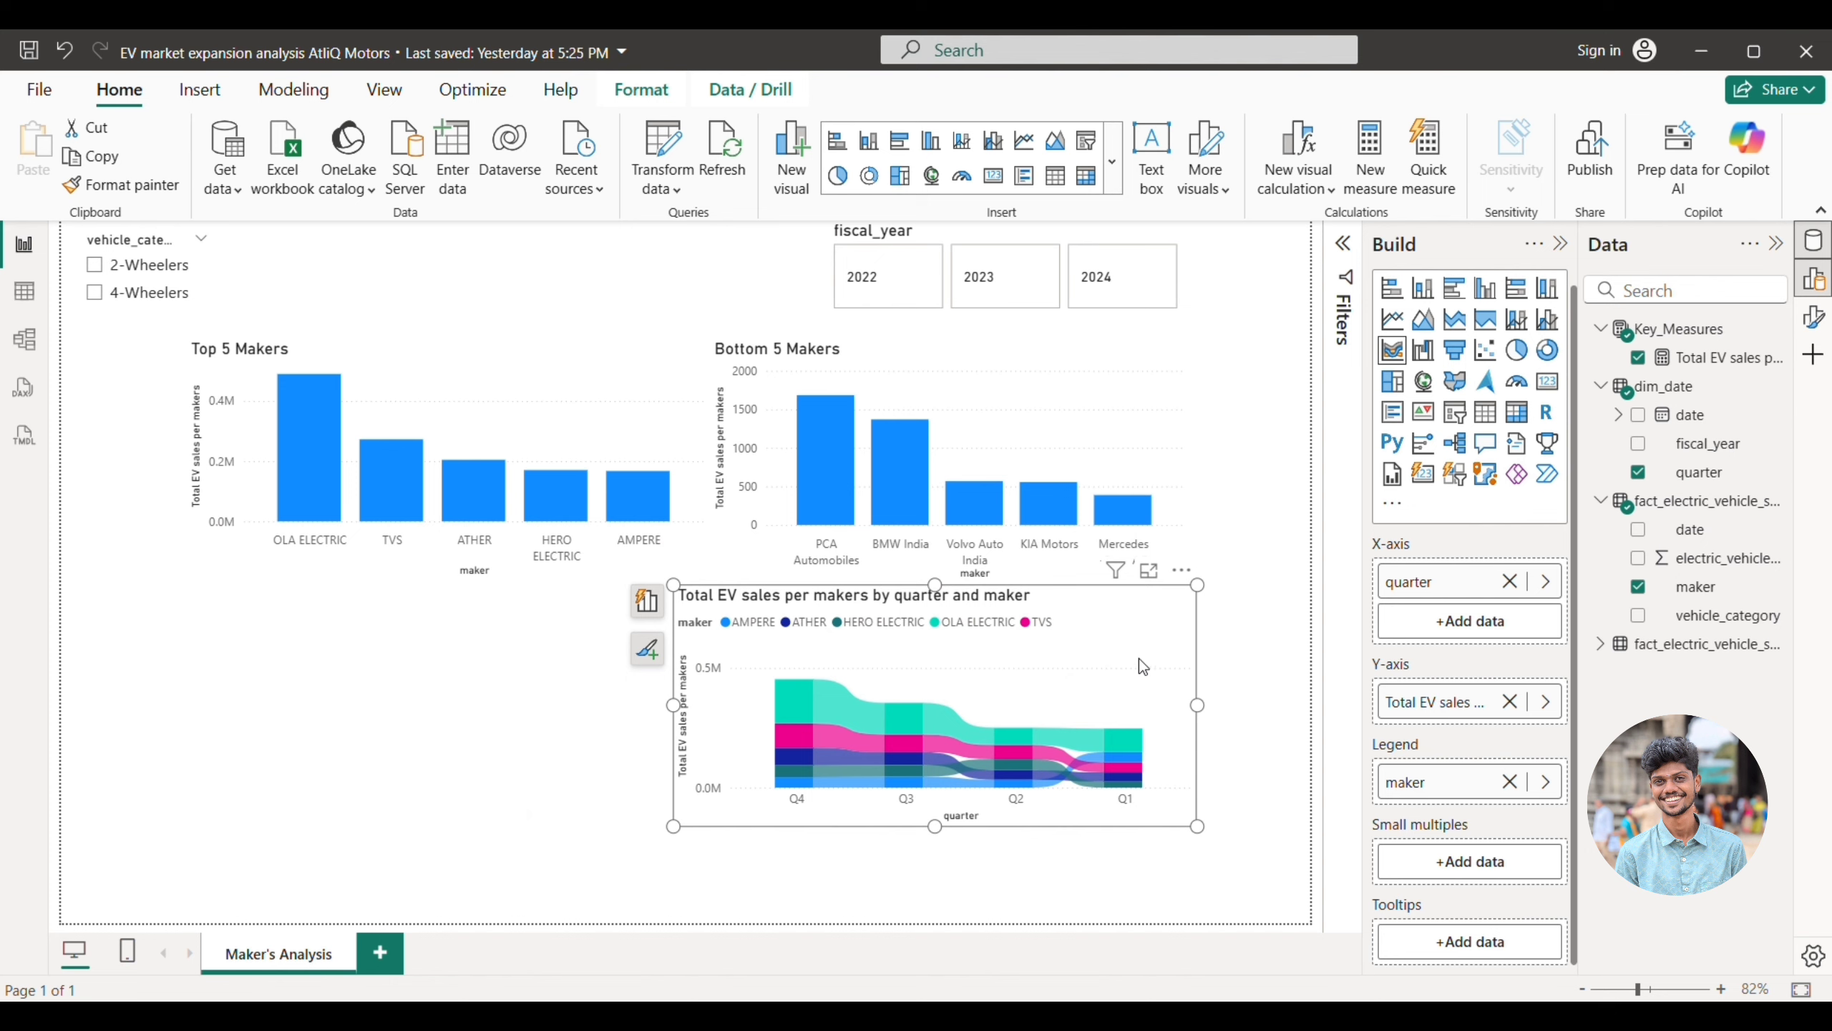
# - Set the ribbon chart's title to "Quarterly trends based on sales volume for the top 5 EV Makers"
pyautogui.click(1815, 322)
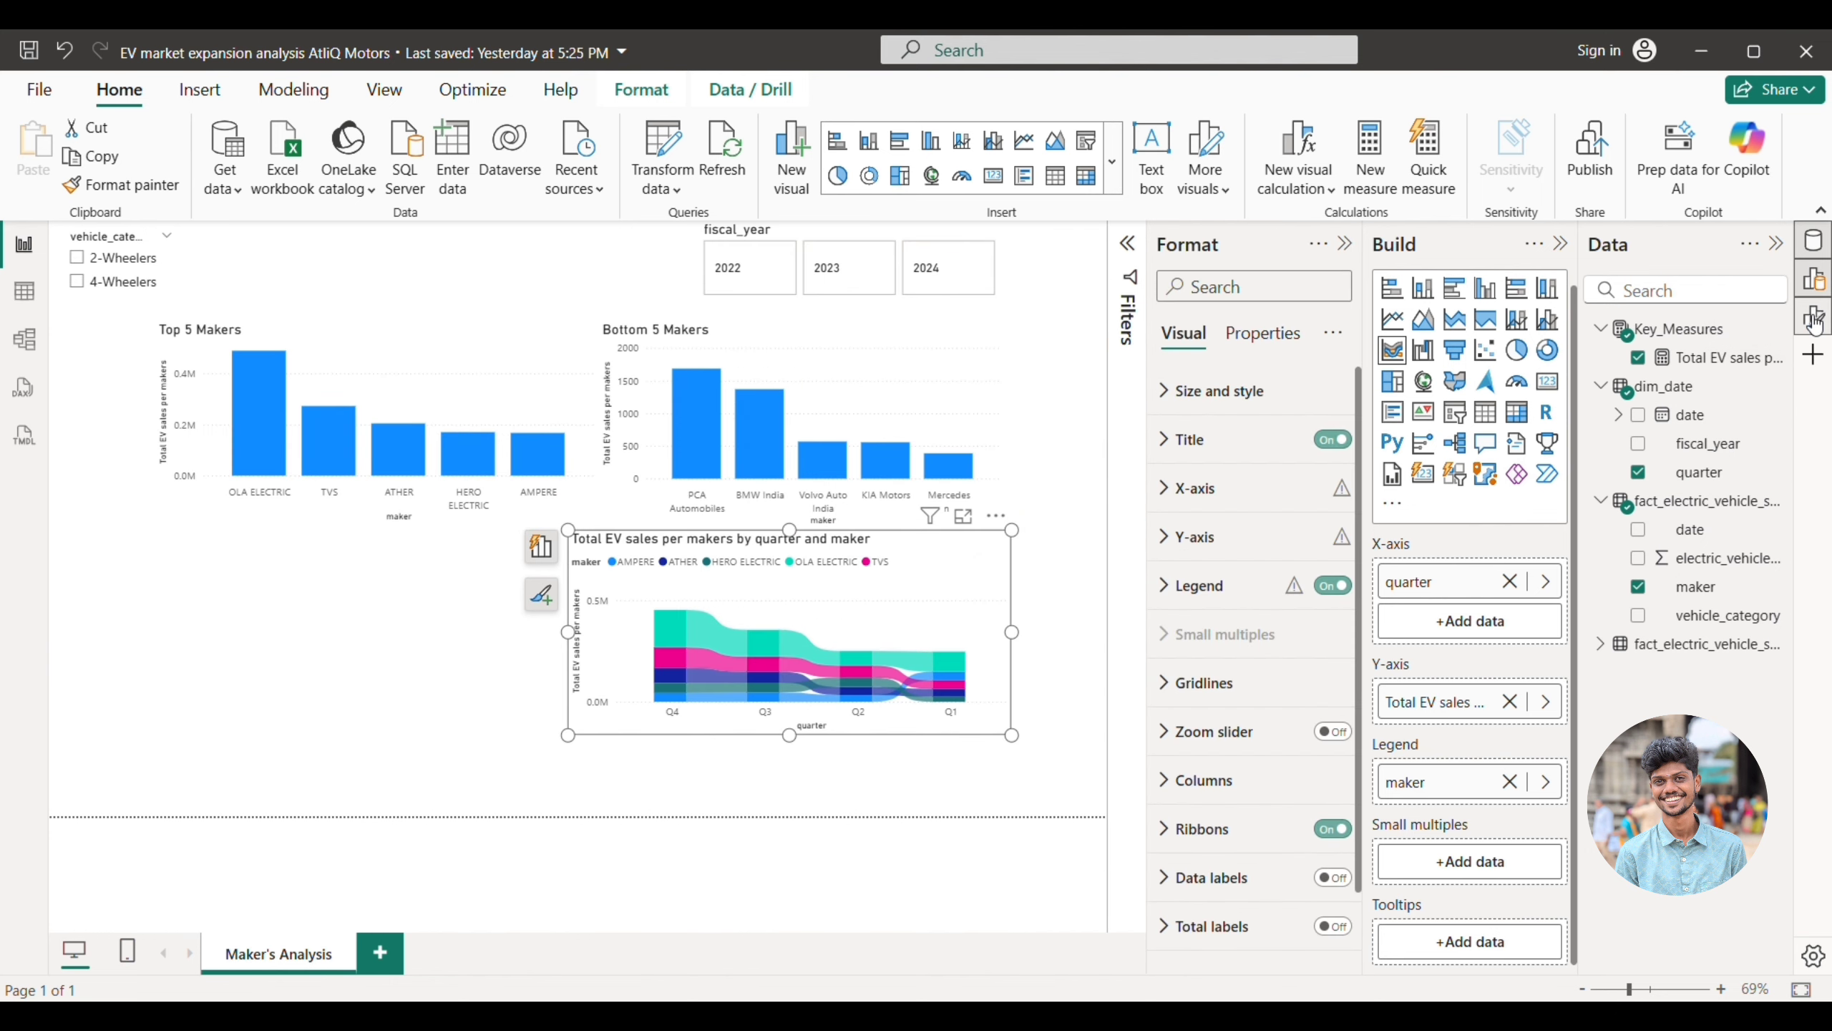
pyautogui.click(1222, 440)
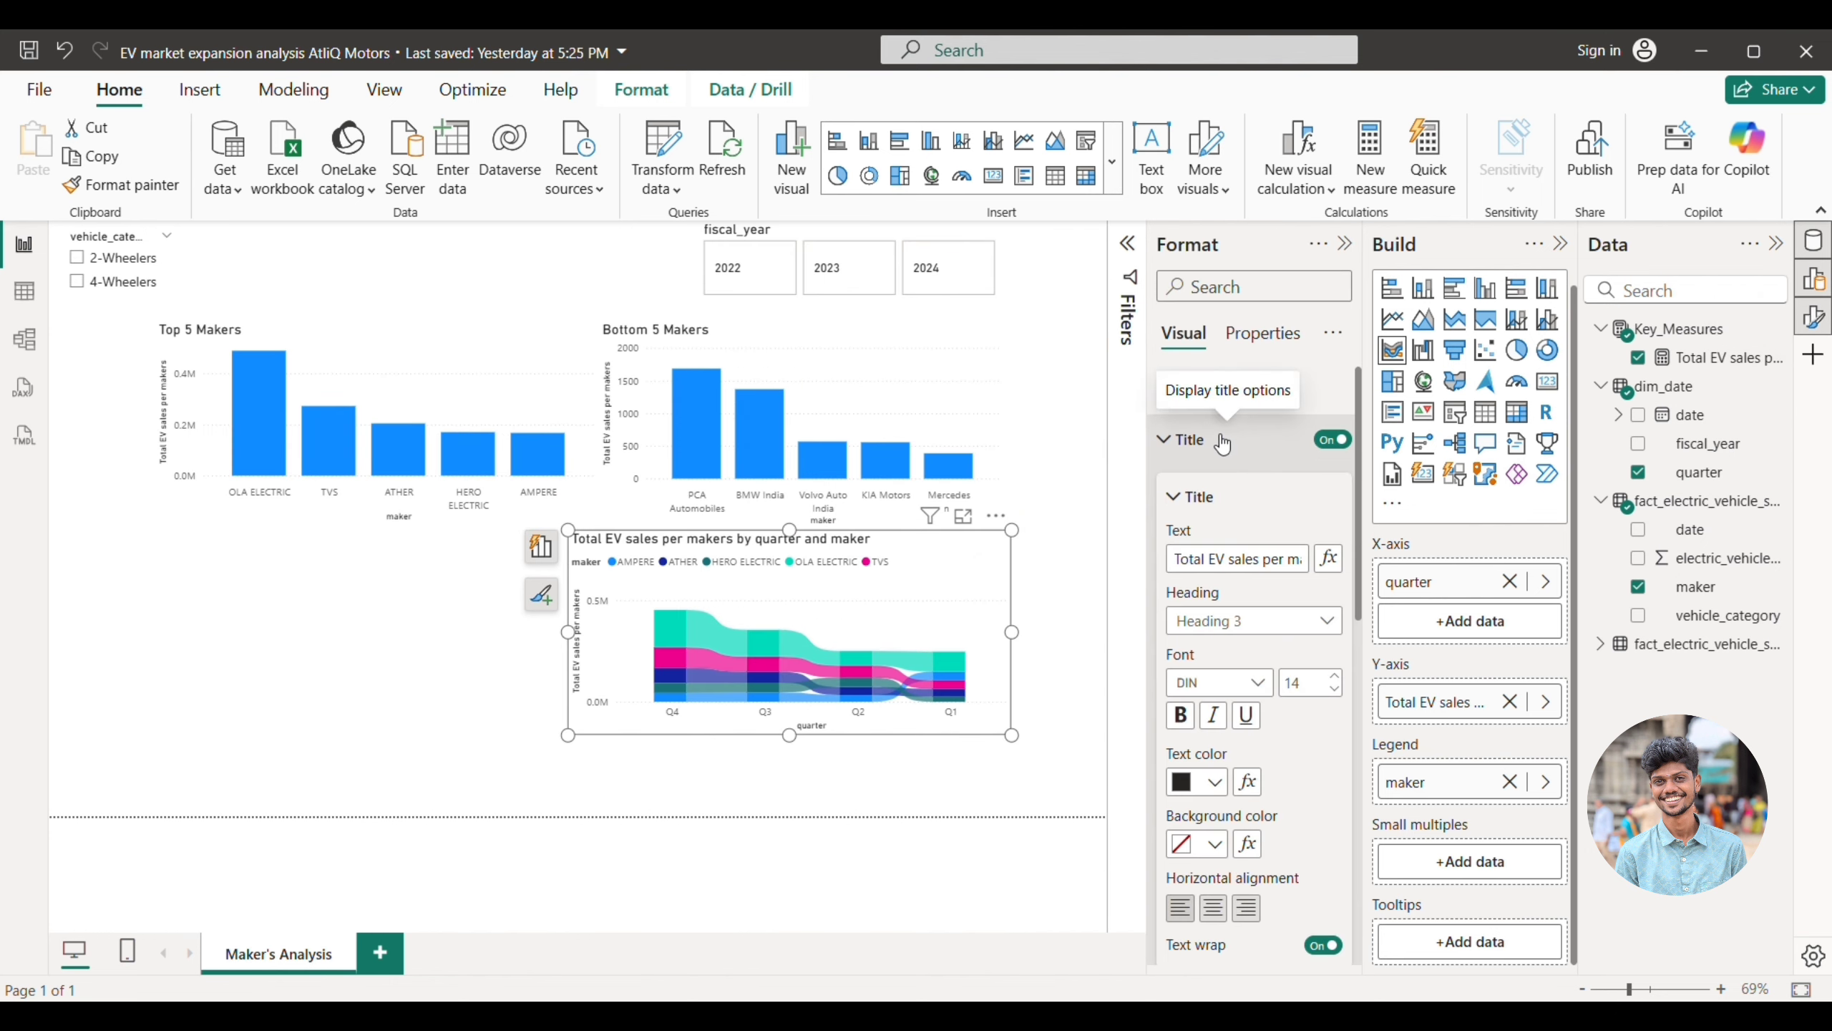
pyautogui.moveTo(1176, 558); pyautogui.dragTo(1331, 570)
pyautogui.press('BackSpace')
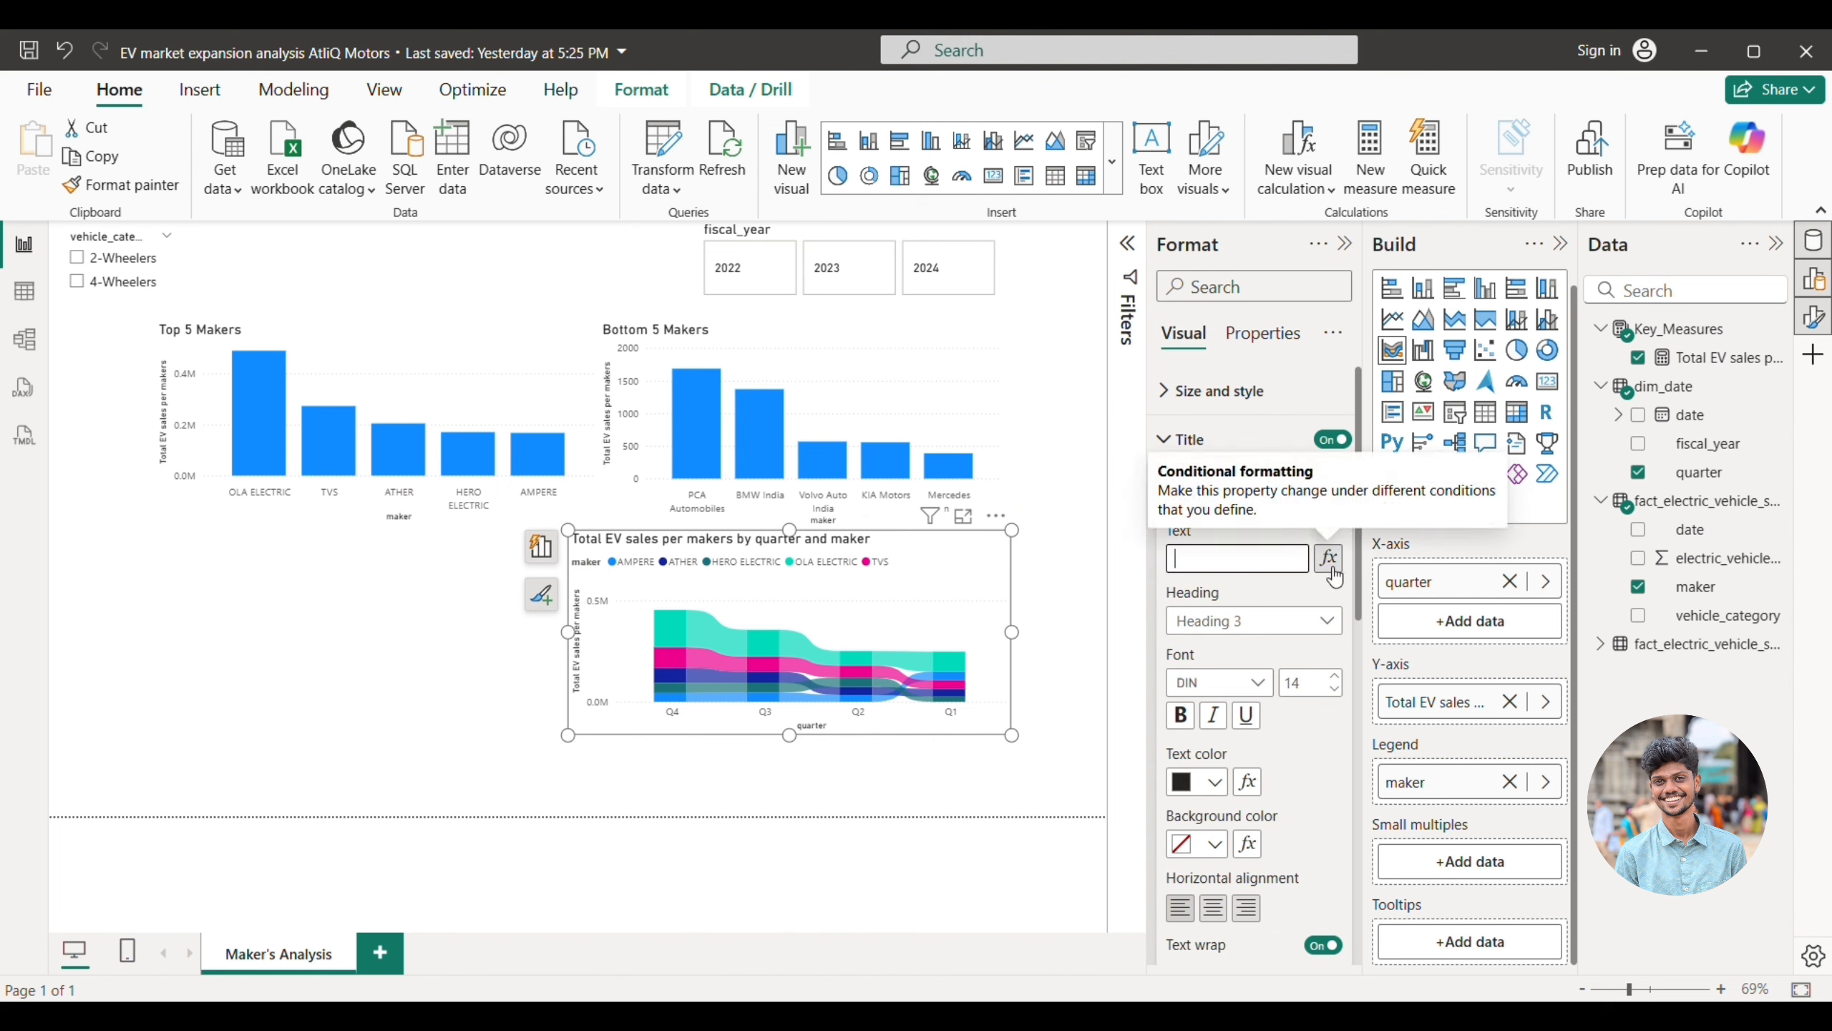
pyautogui.write('the top 5 EV Makers')
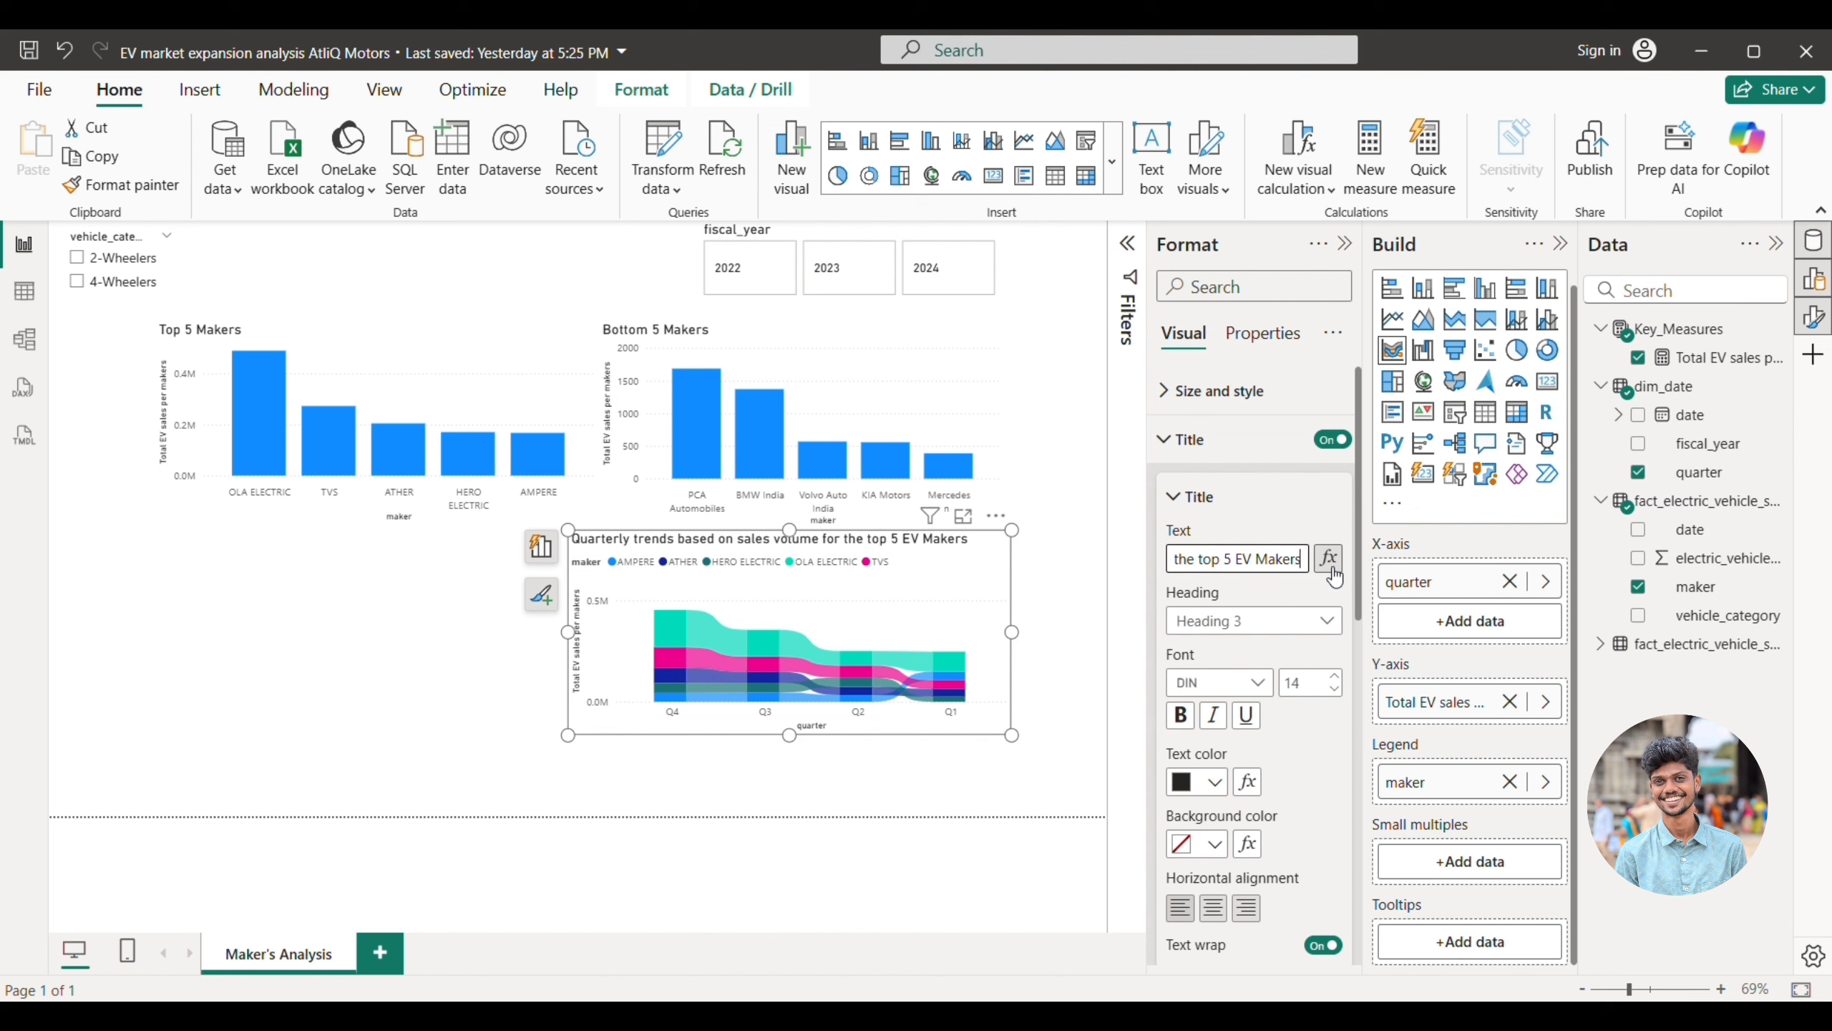
pyautogui.click(1183, 439)
# - Turn off the ribbon chart's X-axis title while keeping the axis values on
pyautogui.click(1213, 489)
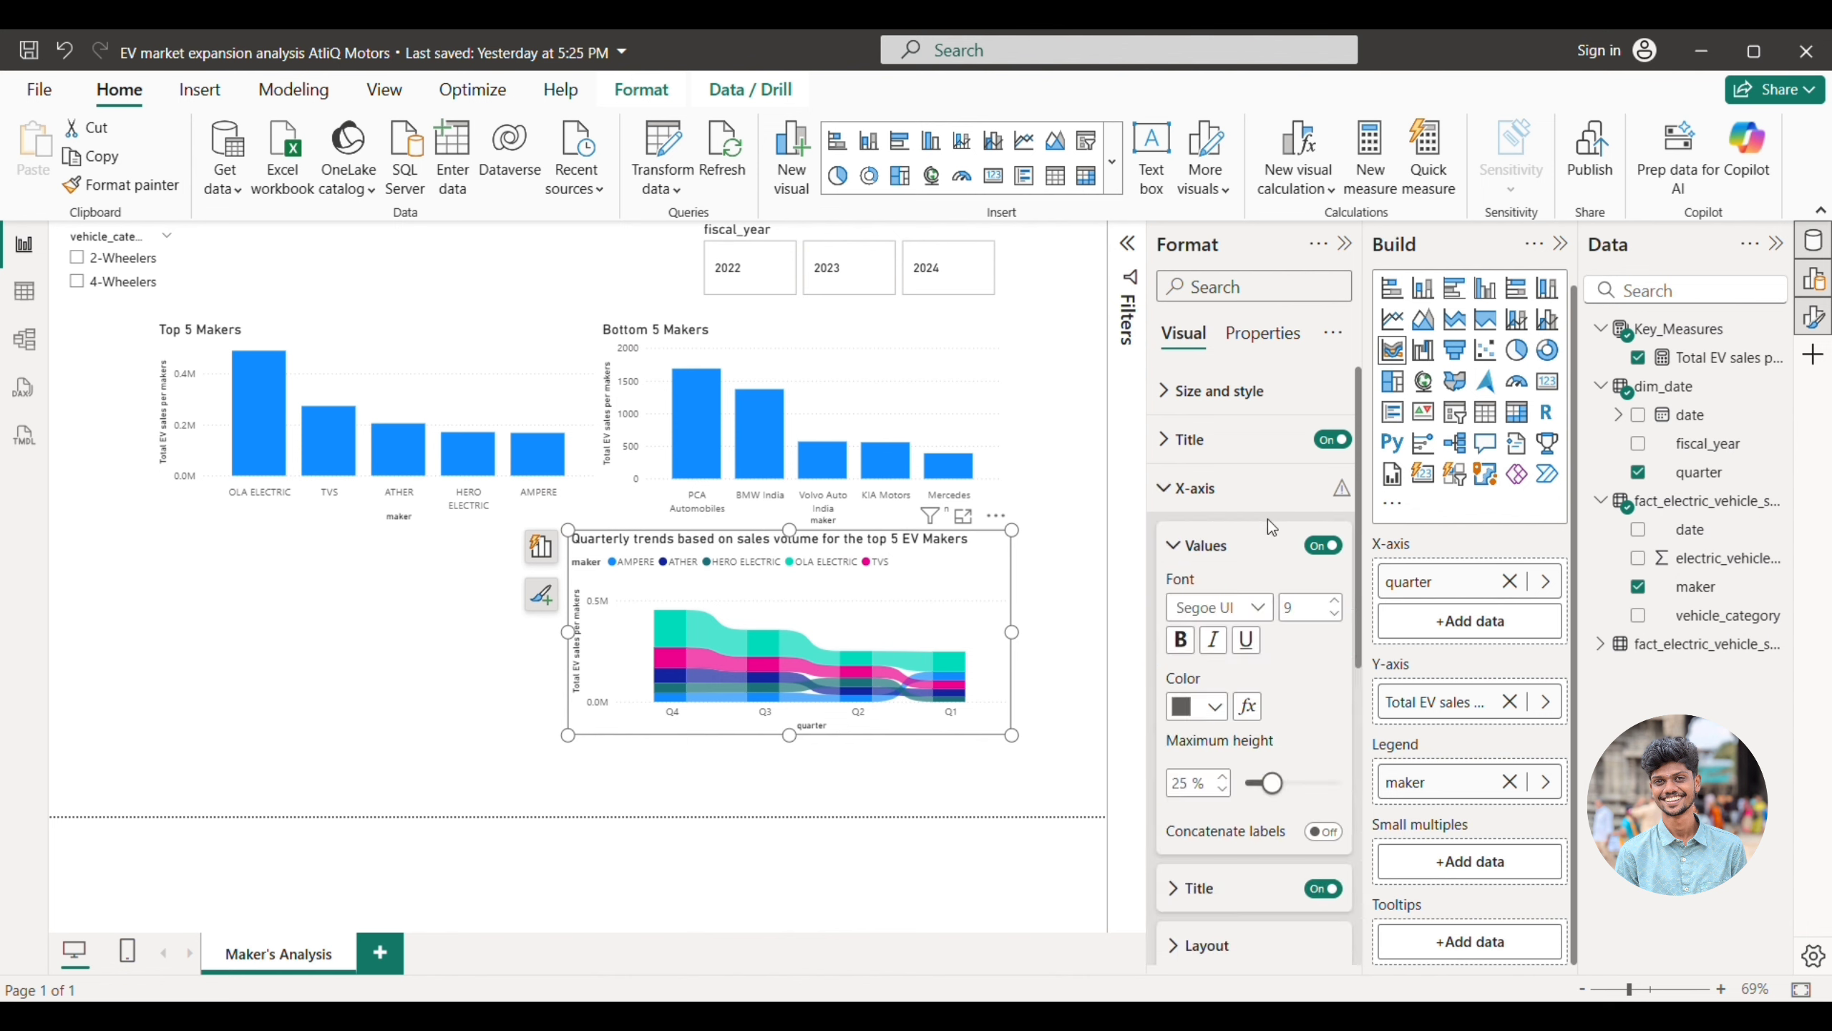
pyautogui.click(1318, 548)
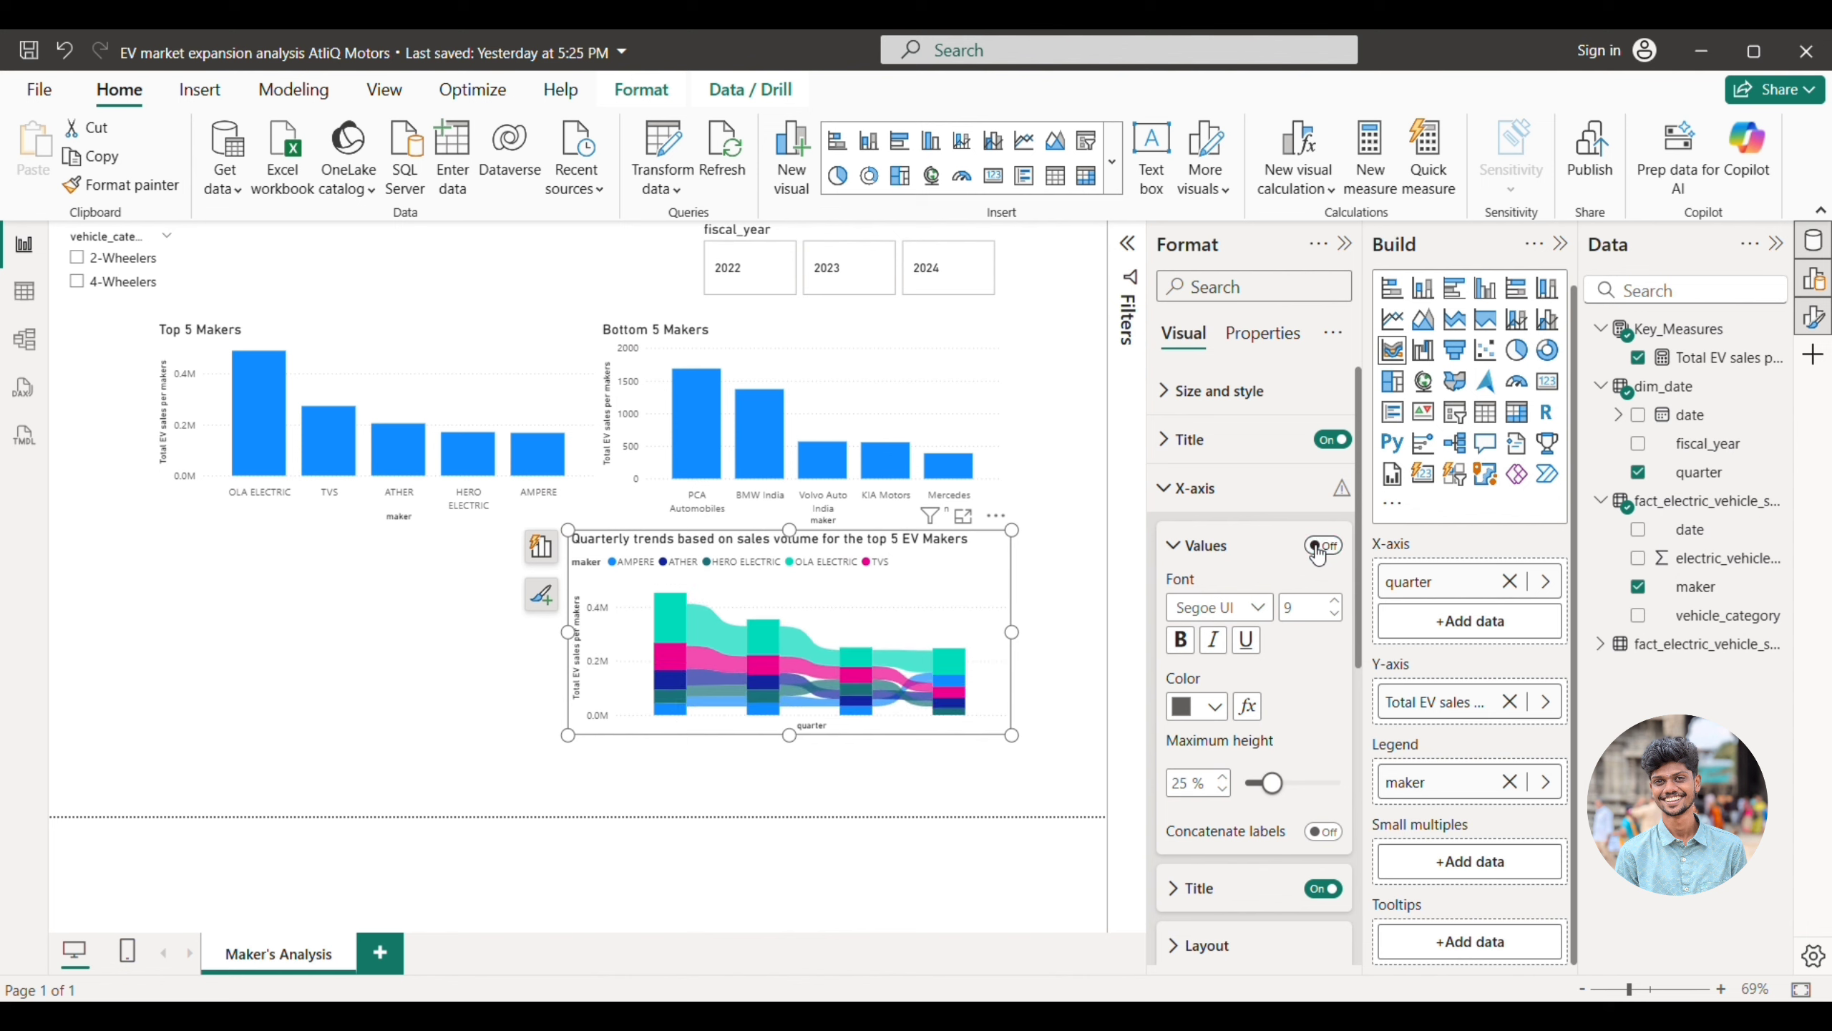
pyautogui.click(1318, 548)
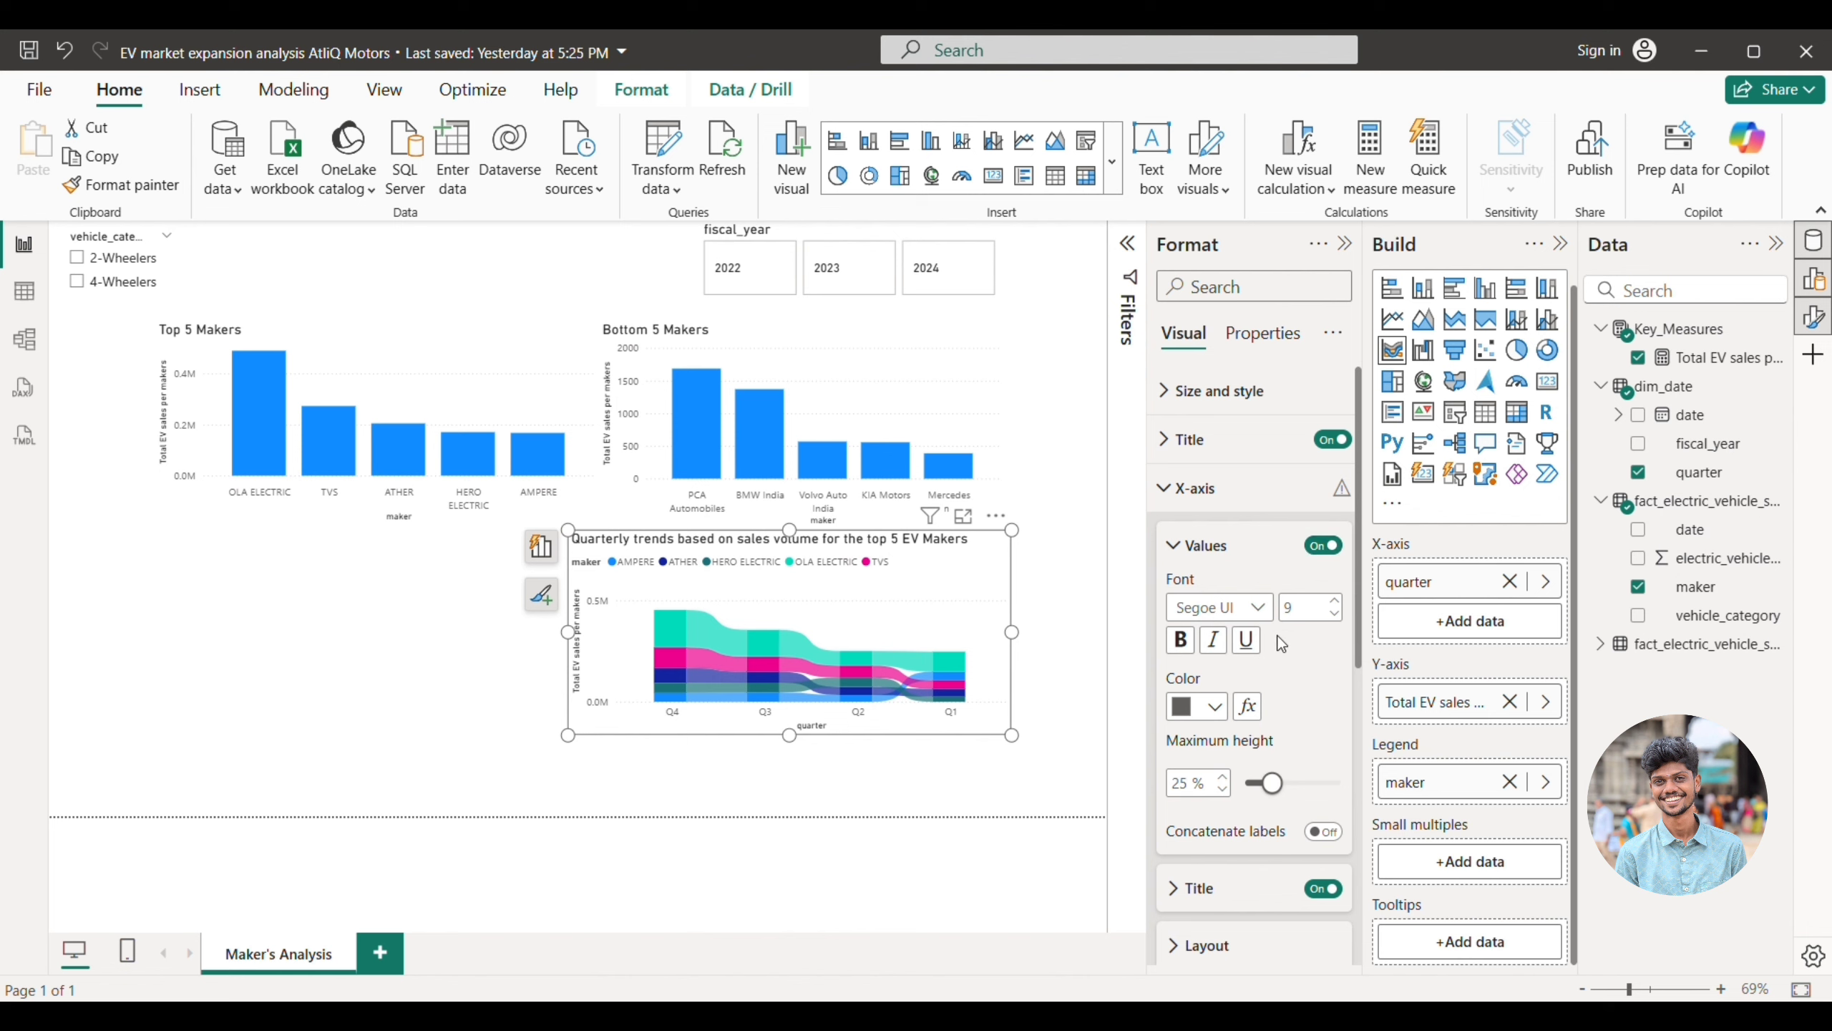
pyautogui.scroll(-3, 1283, 646)
pyautogui.click(1309, 652)
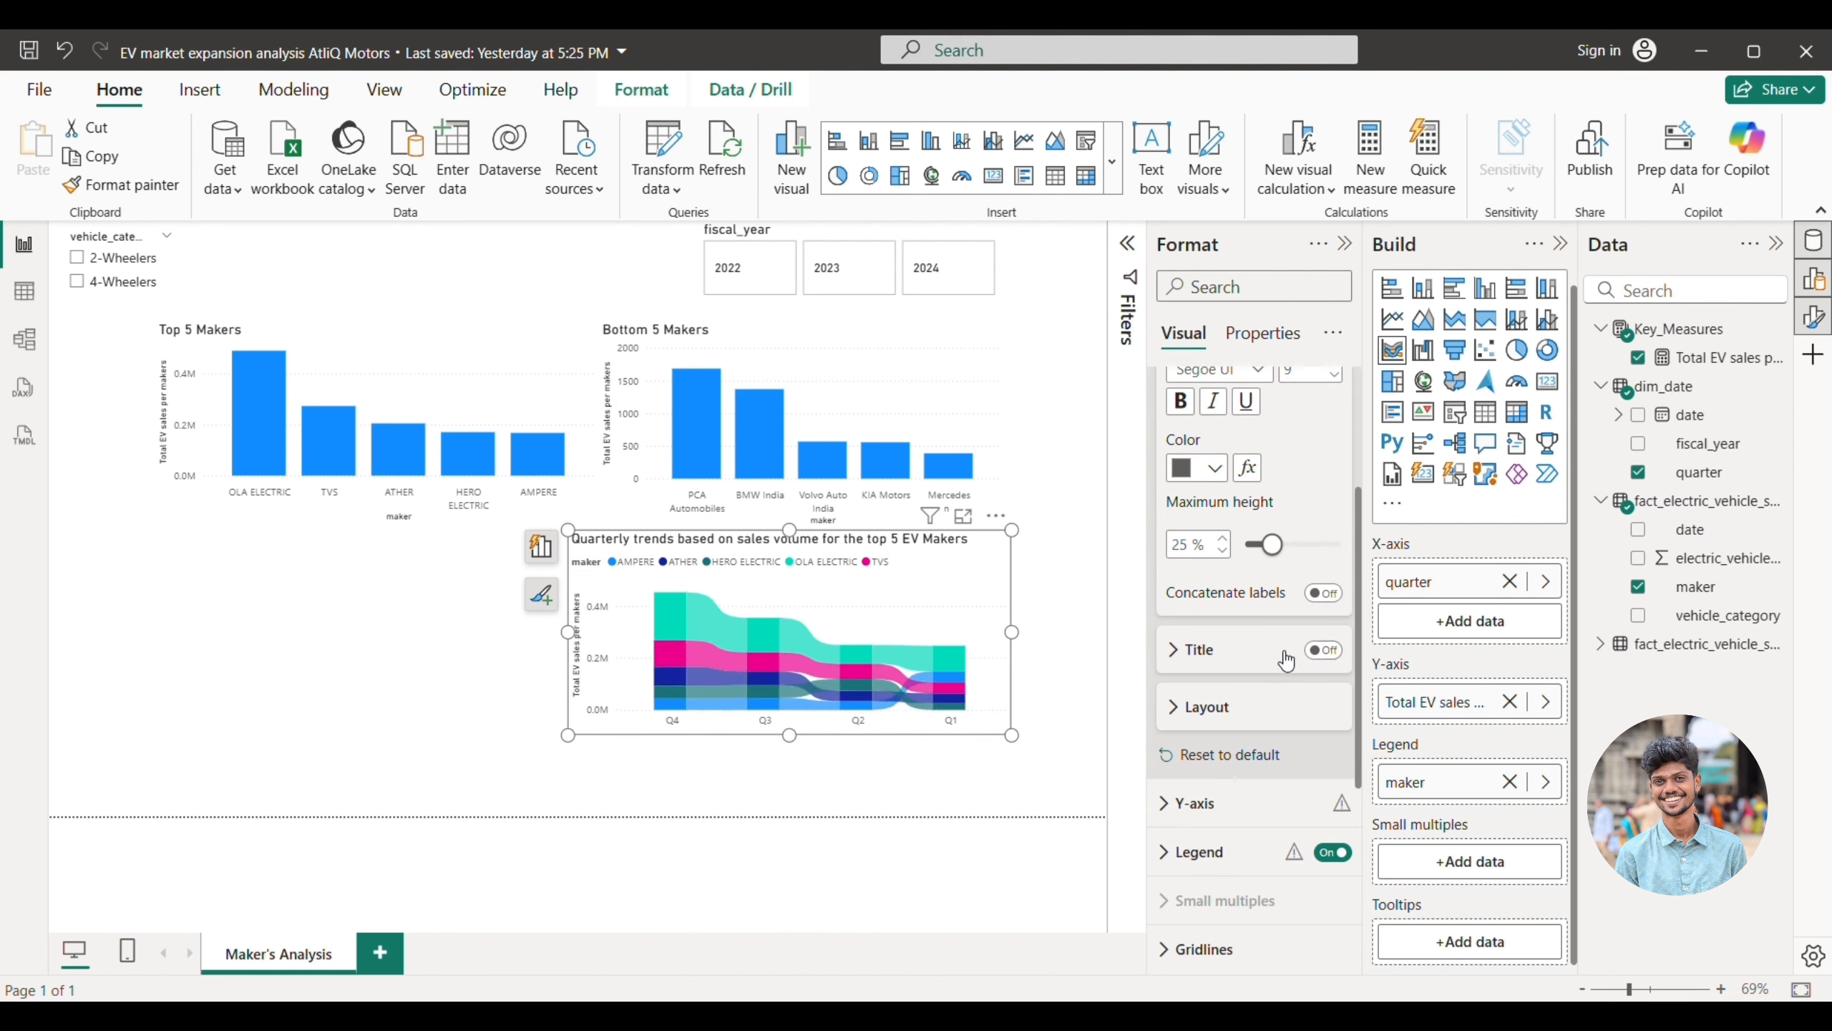
pyautogui.scroll(3, 1256, 578)
pyautogui.click(1198, 489)
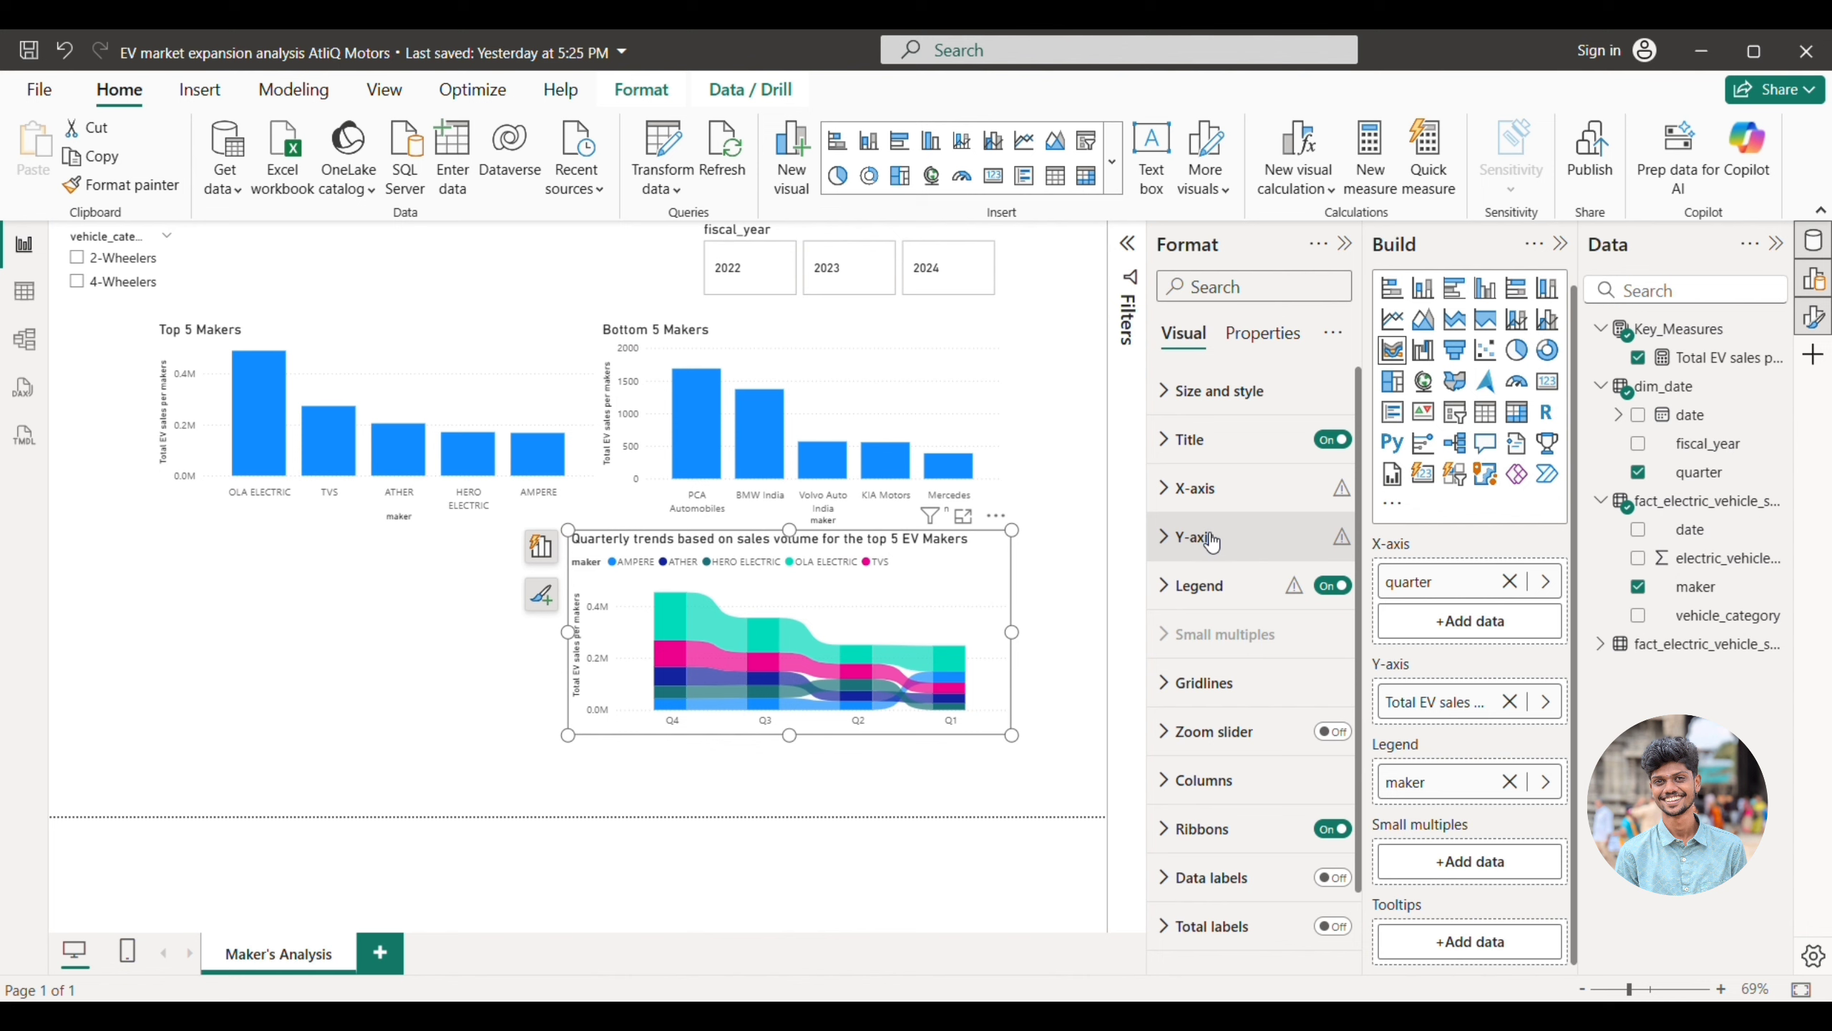
# - Turn off the Y-axis values and the Y-axis title of the ribbon chart
pyautogui.click(1211, 537)
pyautogui.scroll(-3, 1256, 592)
pyautogui.click(1323, 604)
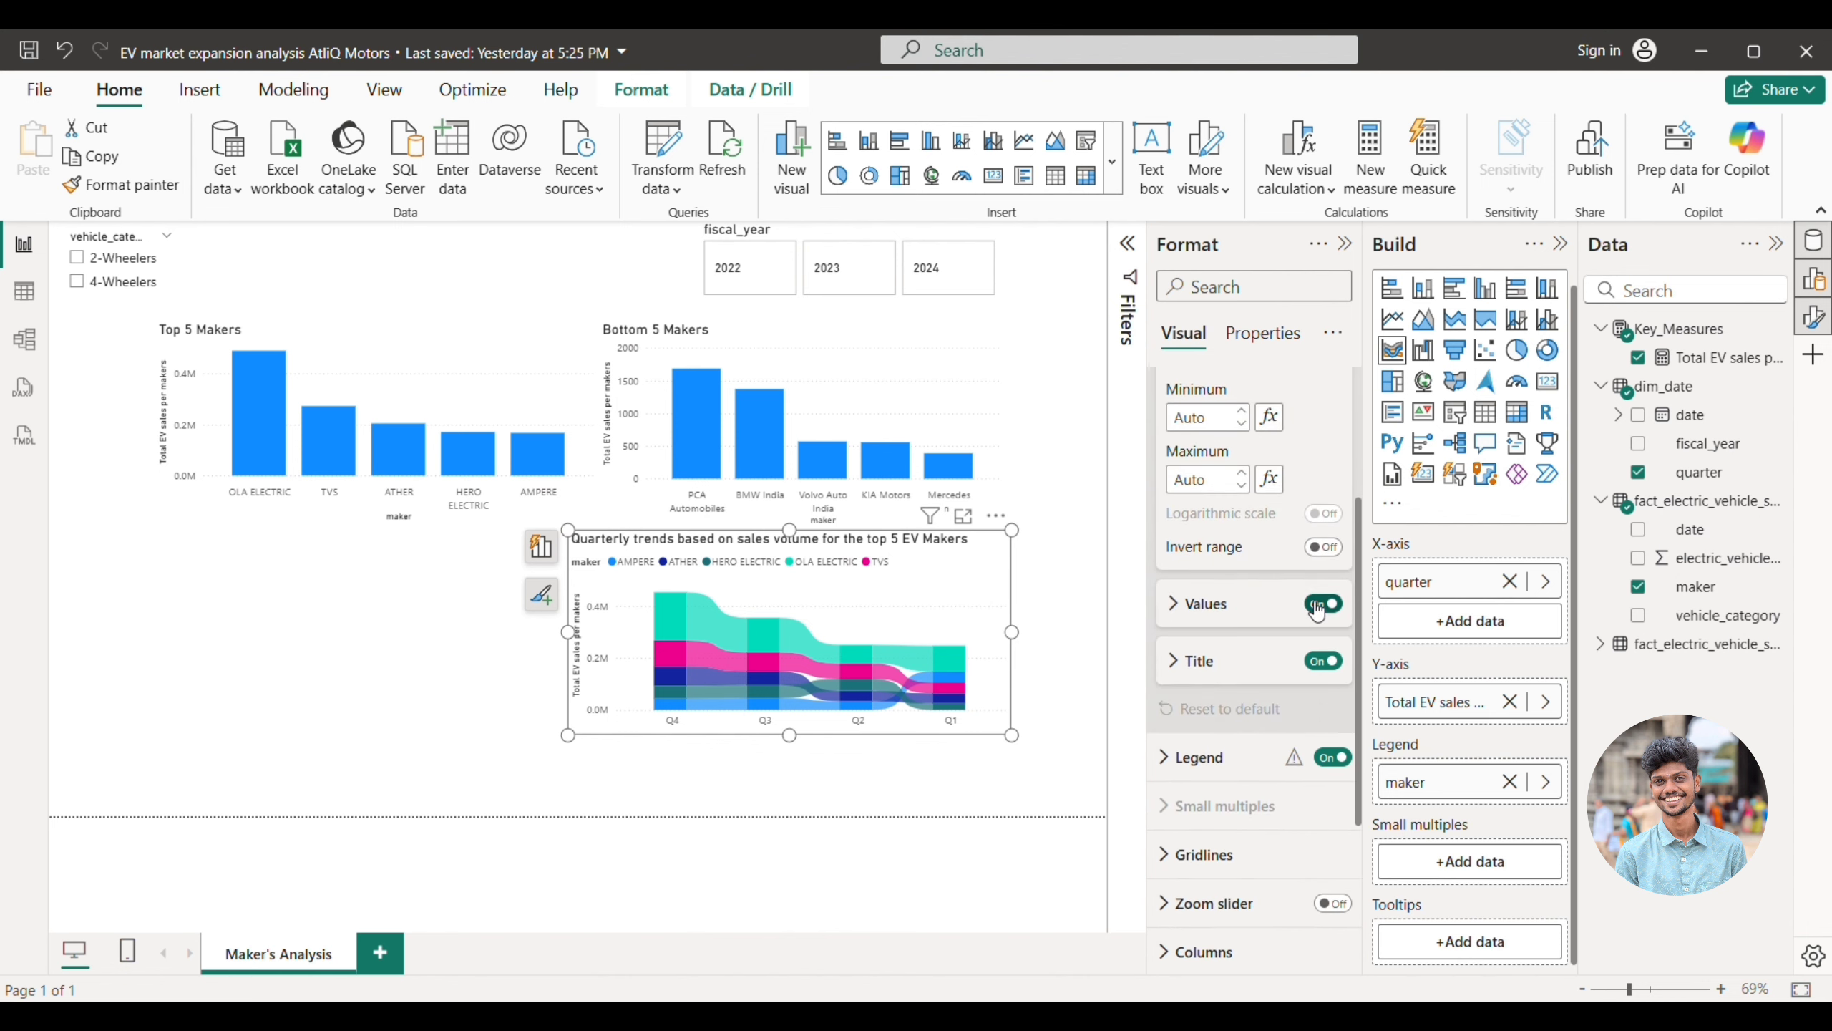
pyautogui.click(1327, 661)
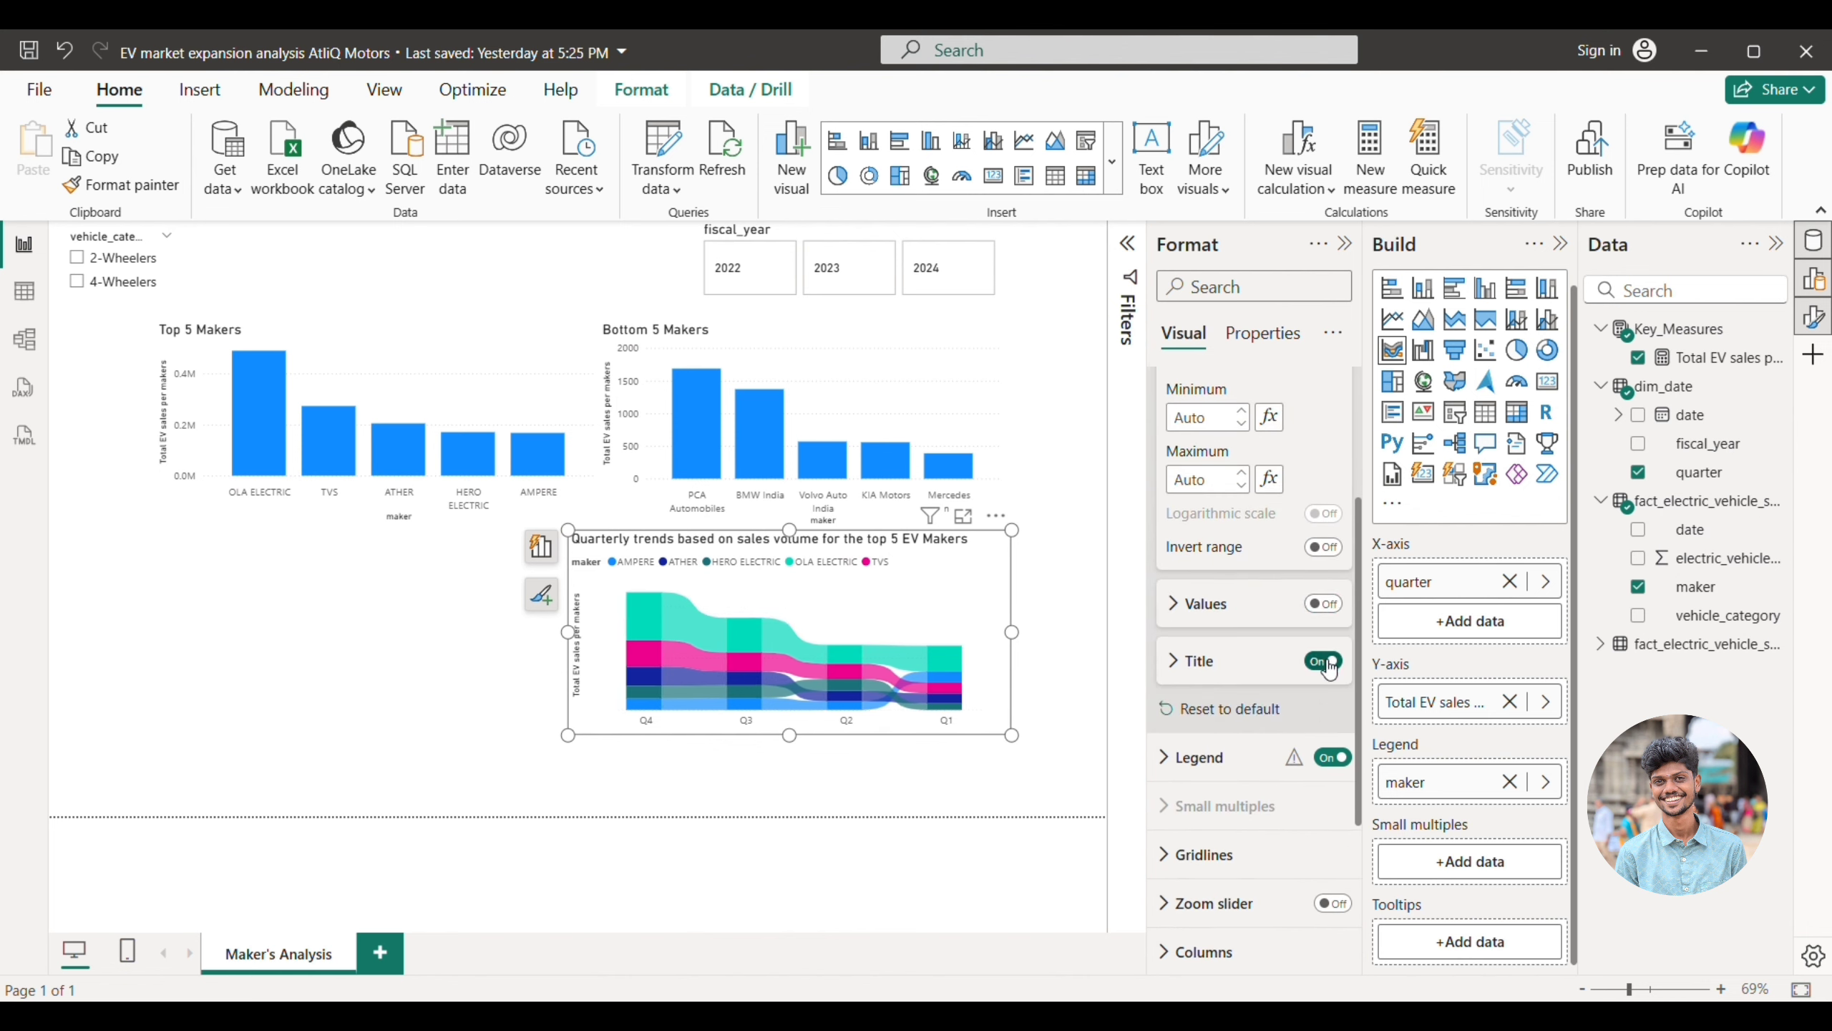
# - Turn on total labels for the ribbon chart and set their display units to Thousands
pyautogui.scroll(-3, 1270, 675)
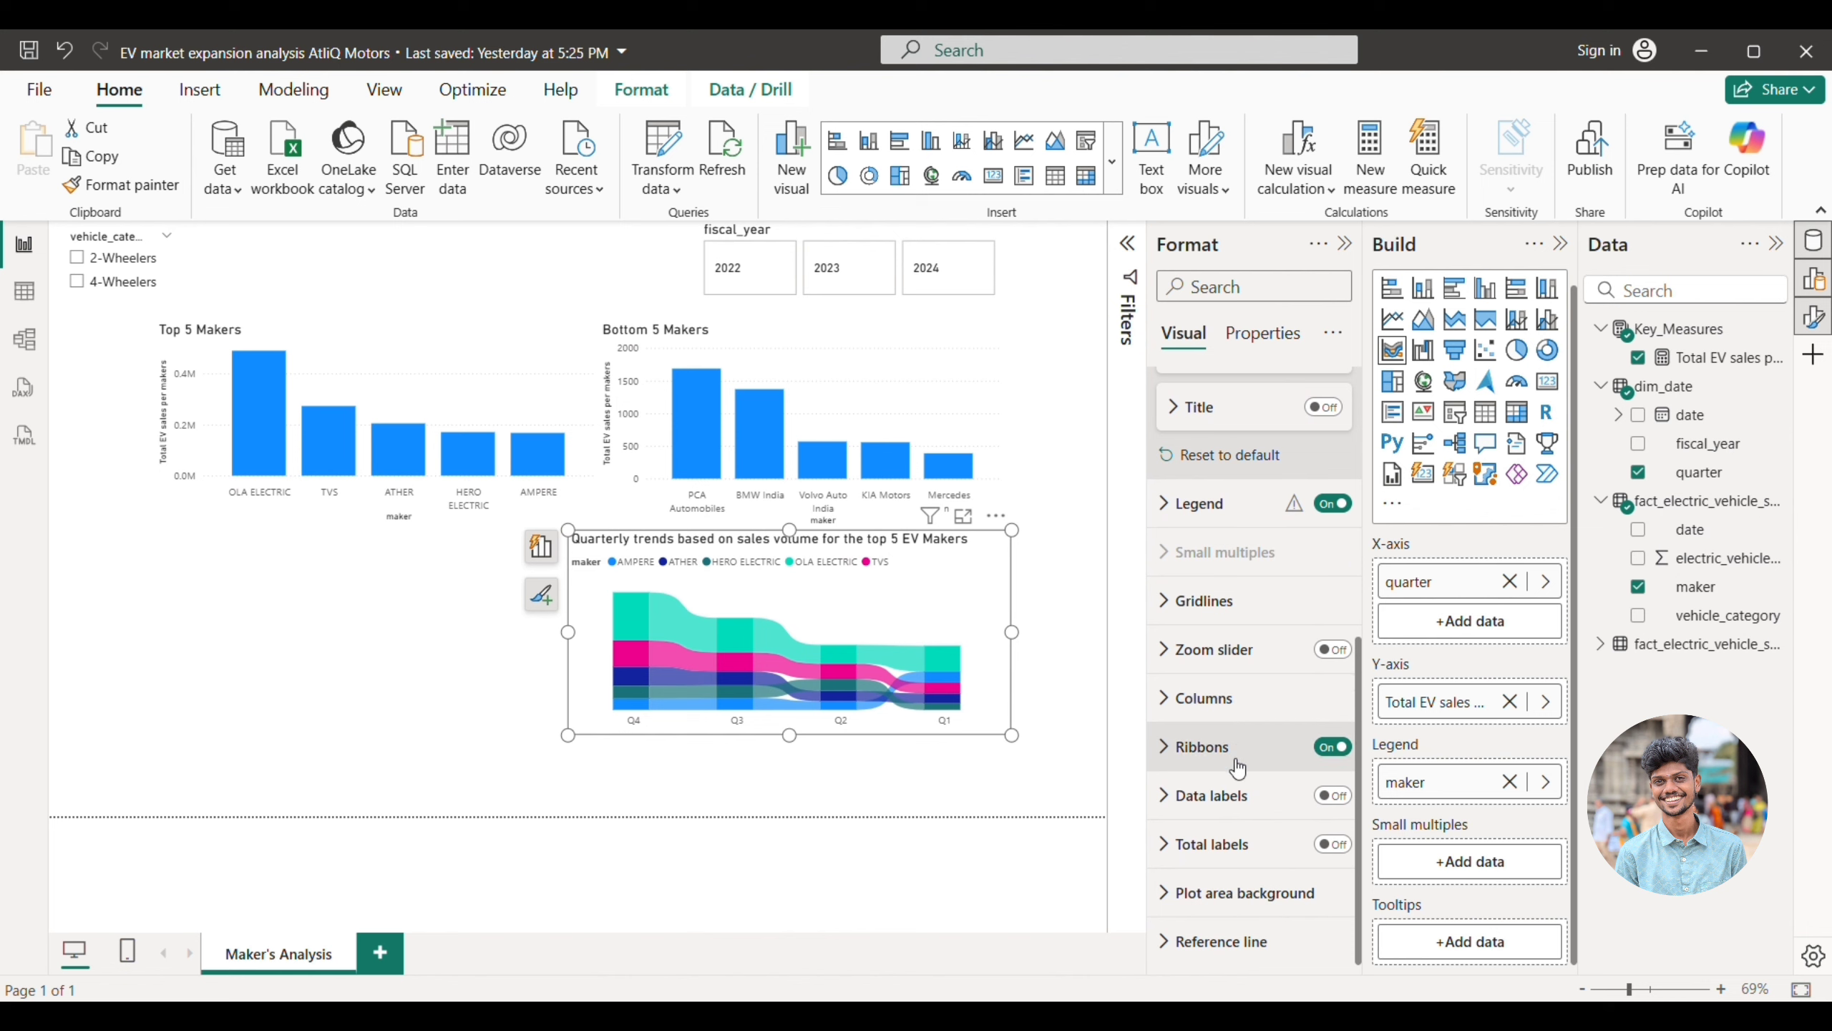
pyautogui.click(1331, 844)
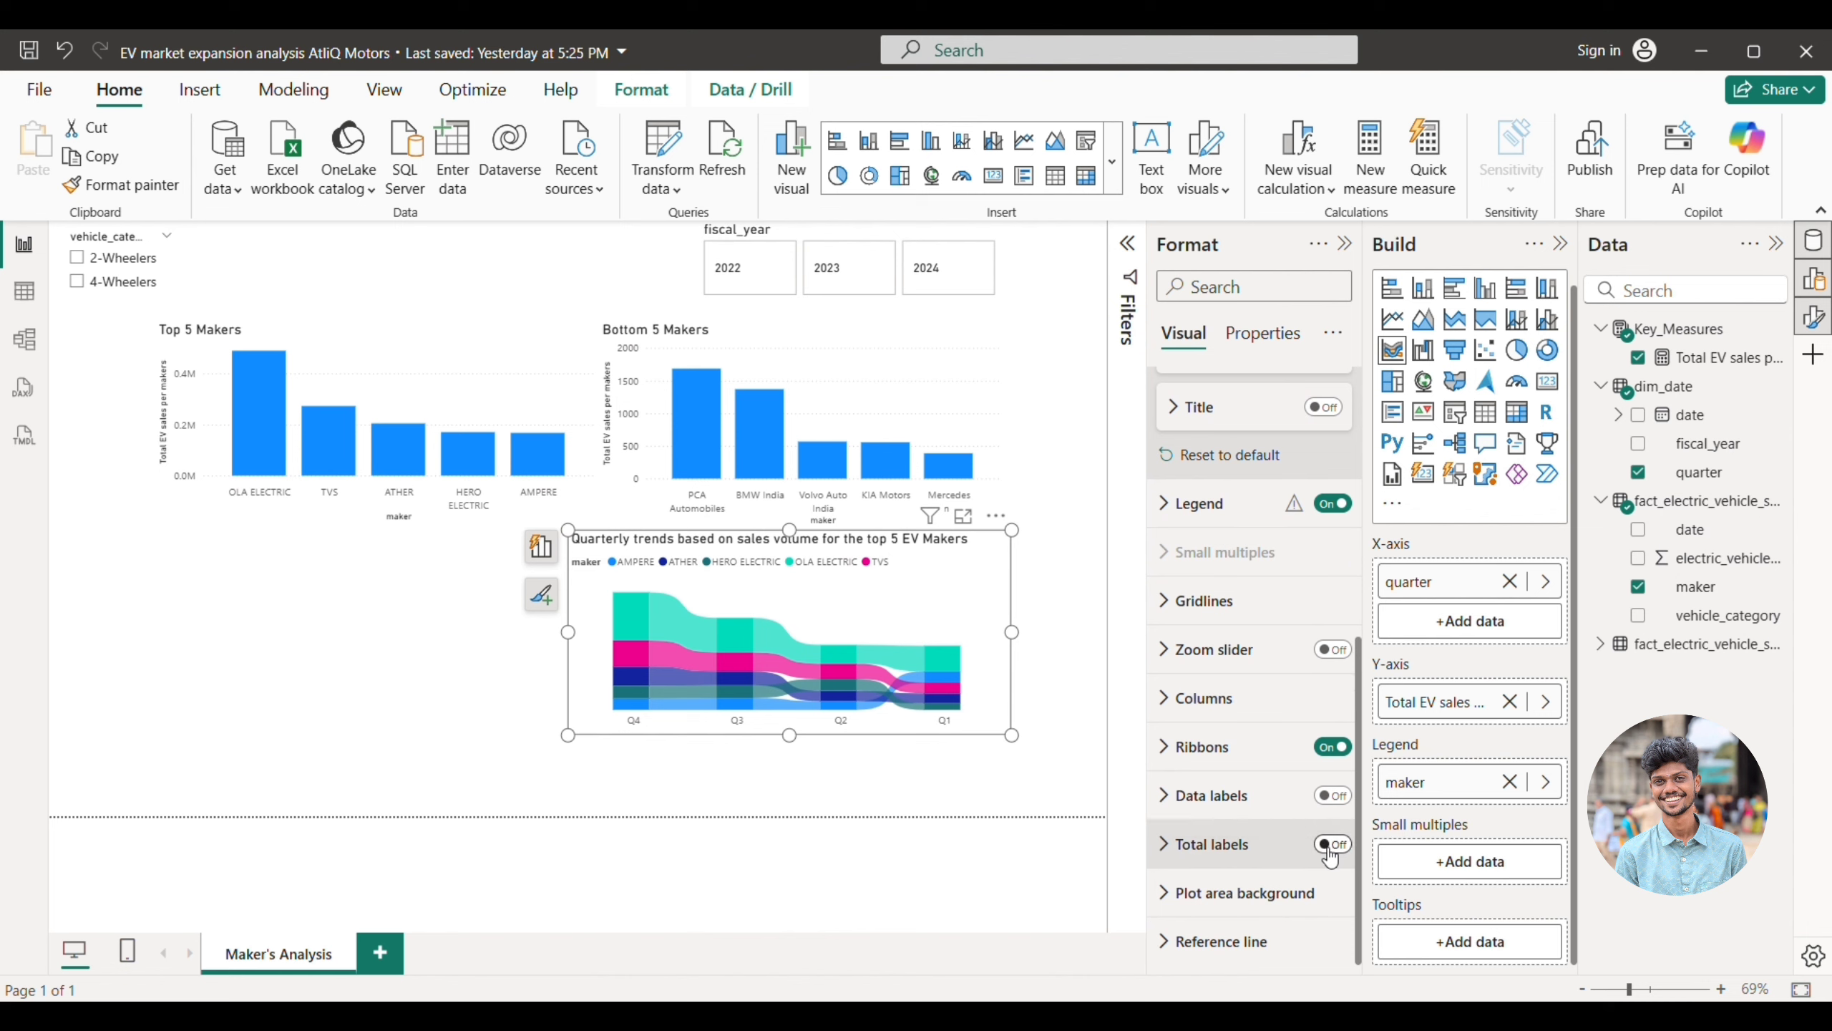
pyautogui.click(1226, 846)
pyautogui.scroll(-4, 1280, 780)
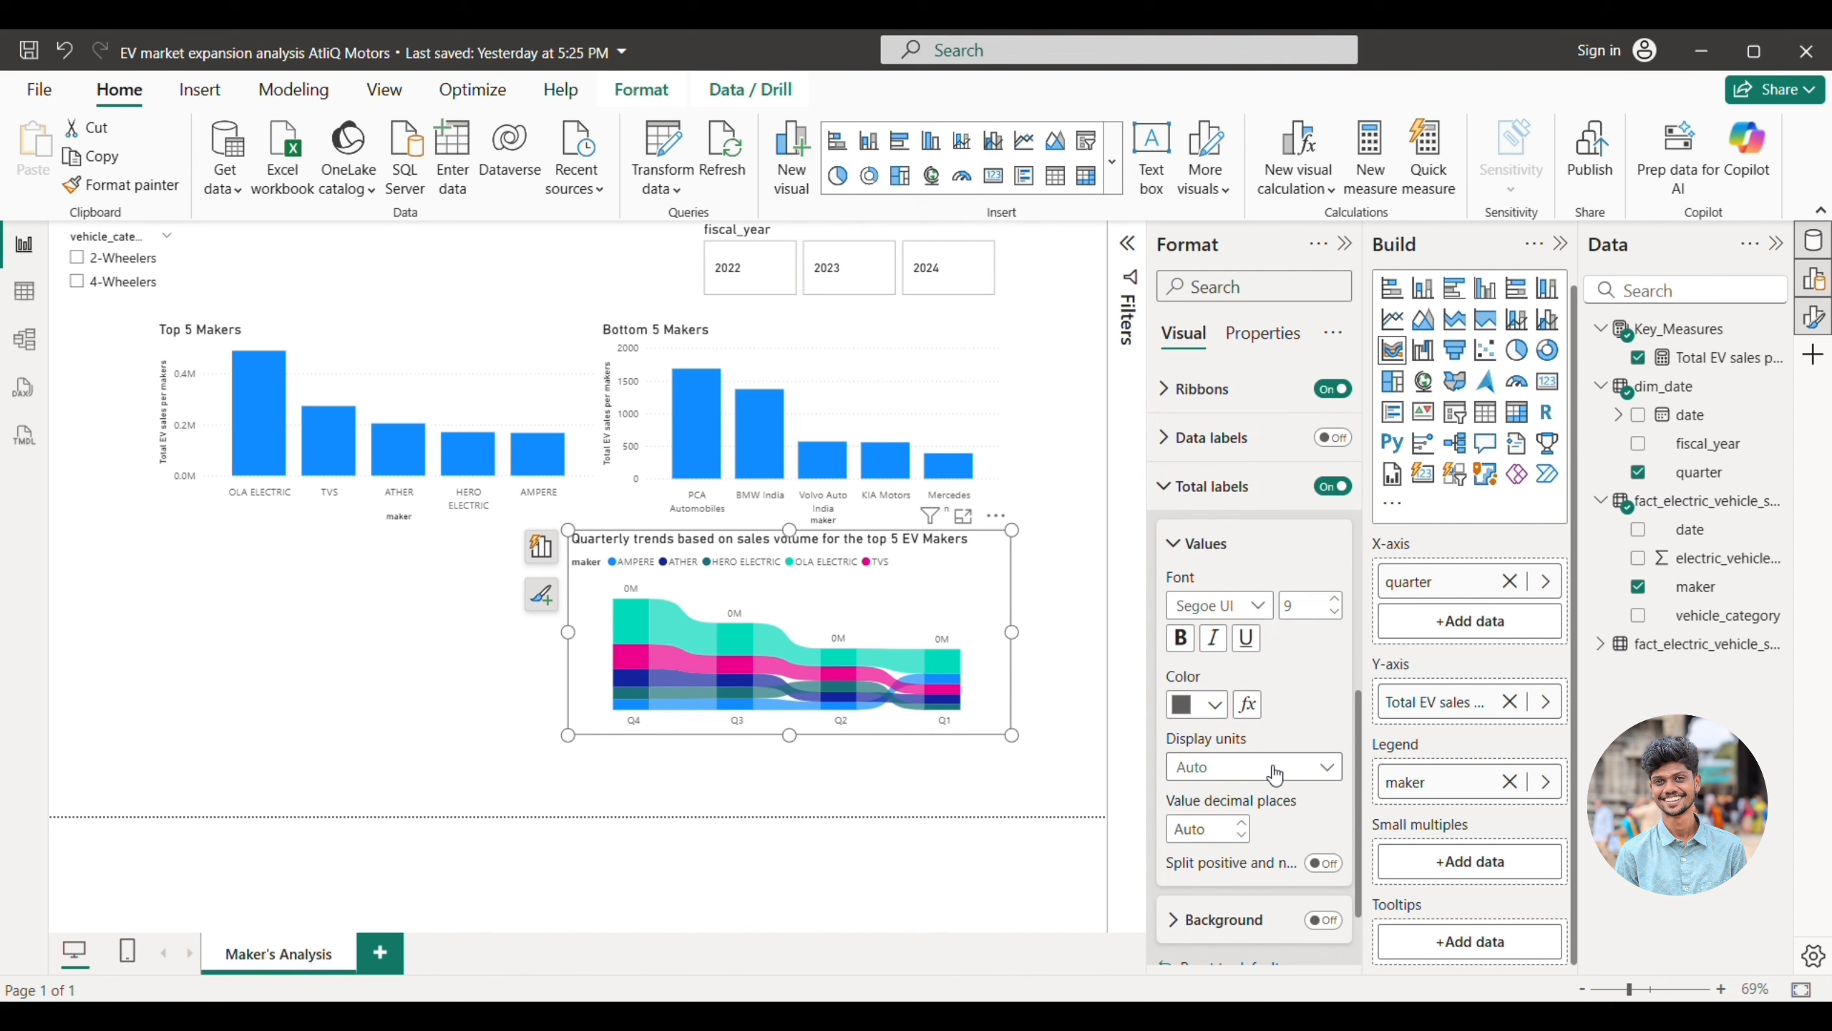
pyautogui.click(1275, 771)
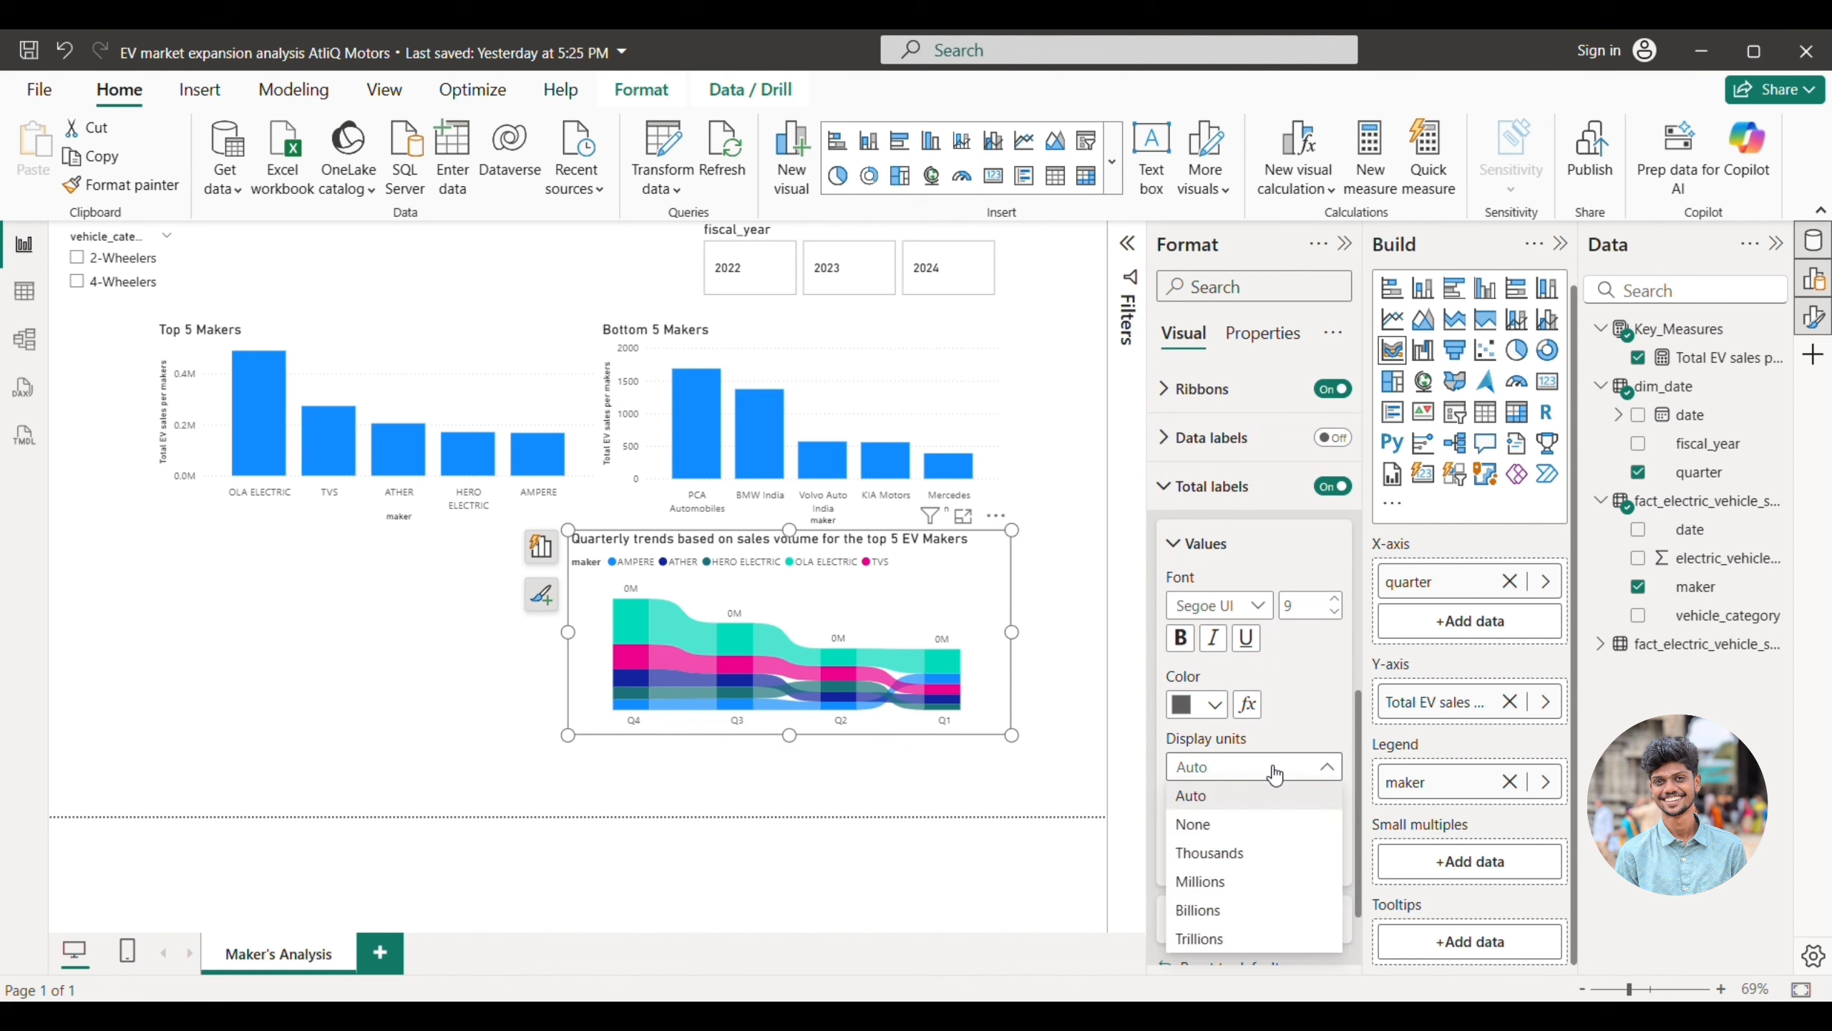
pyautogui.click(1241, 859)
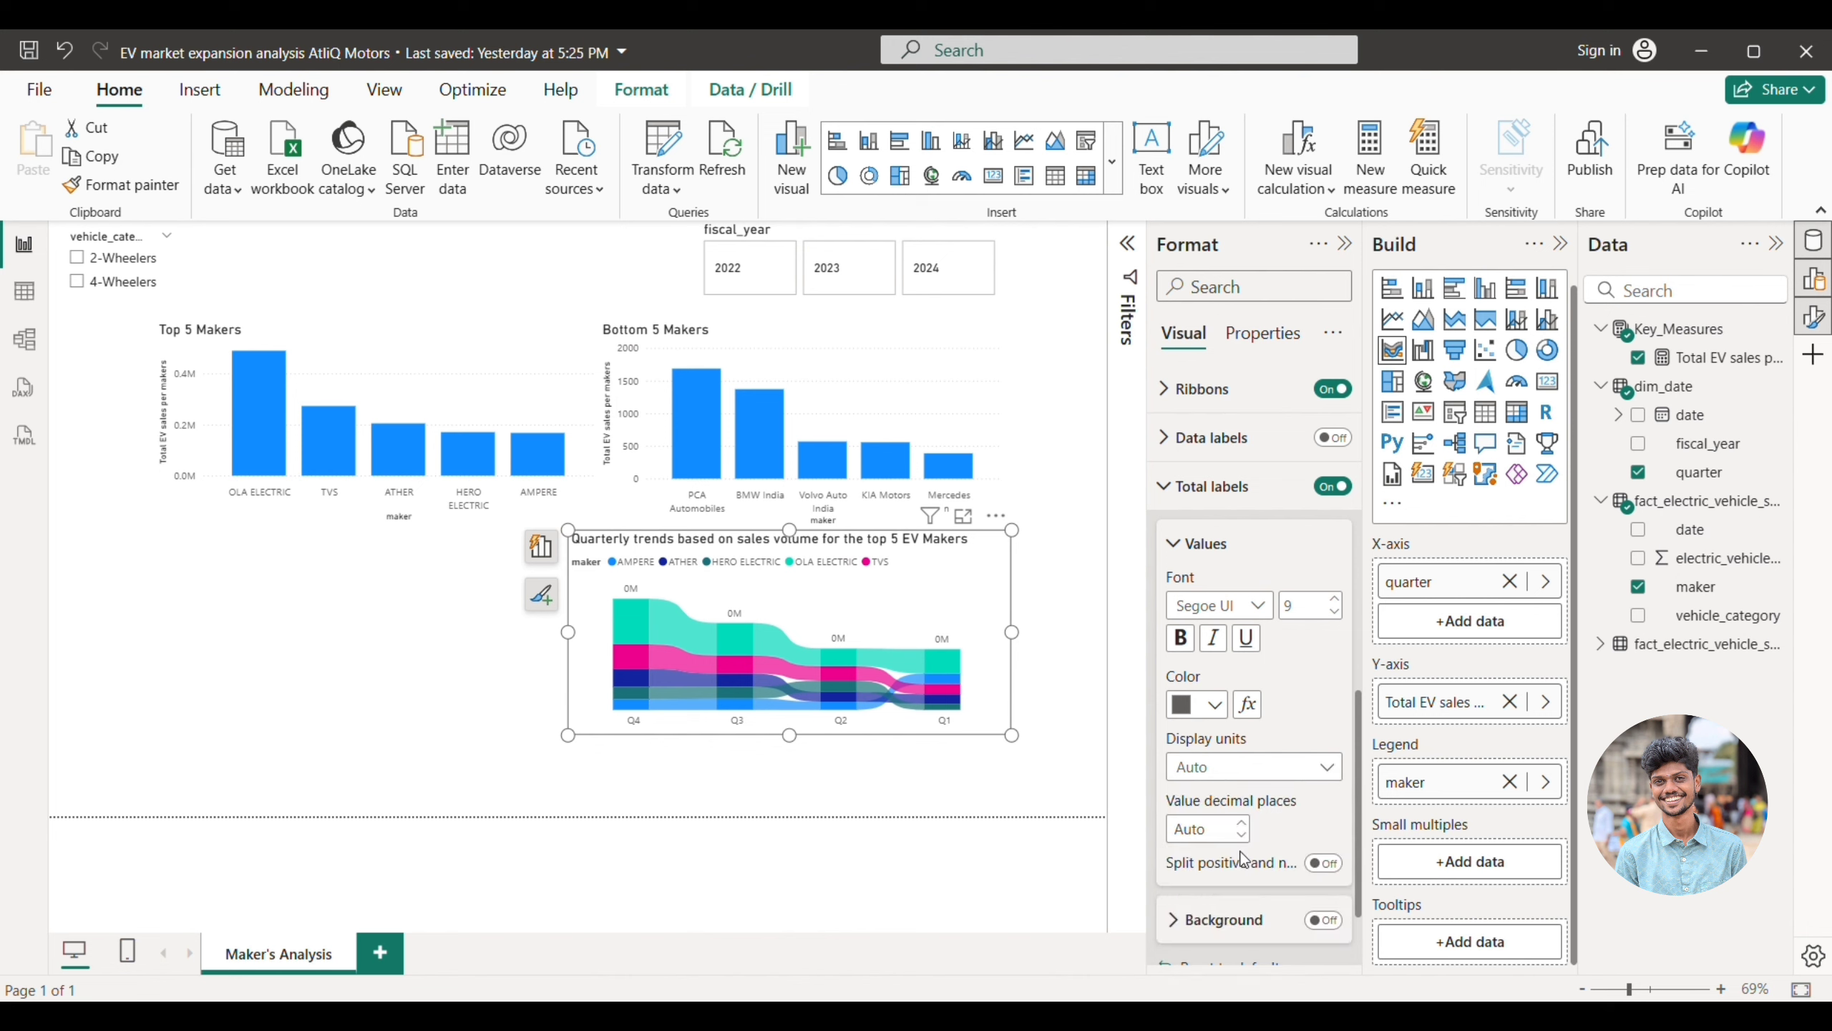
pyautogui.click(1099, 627)
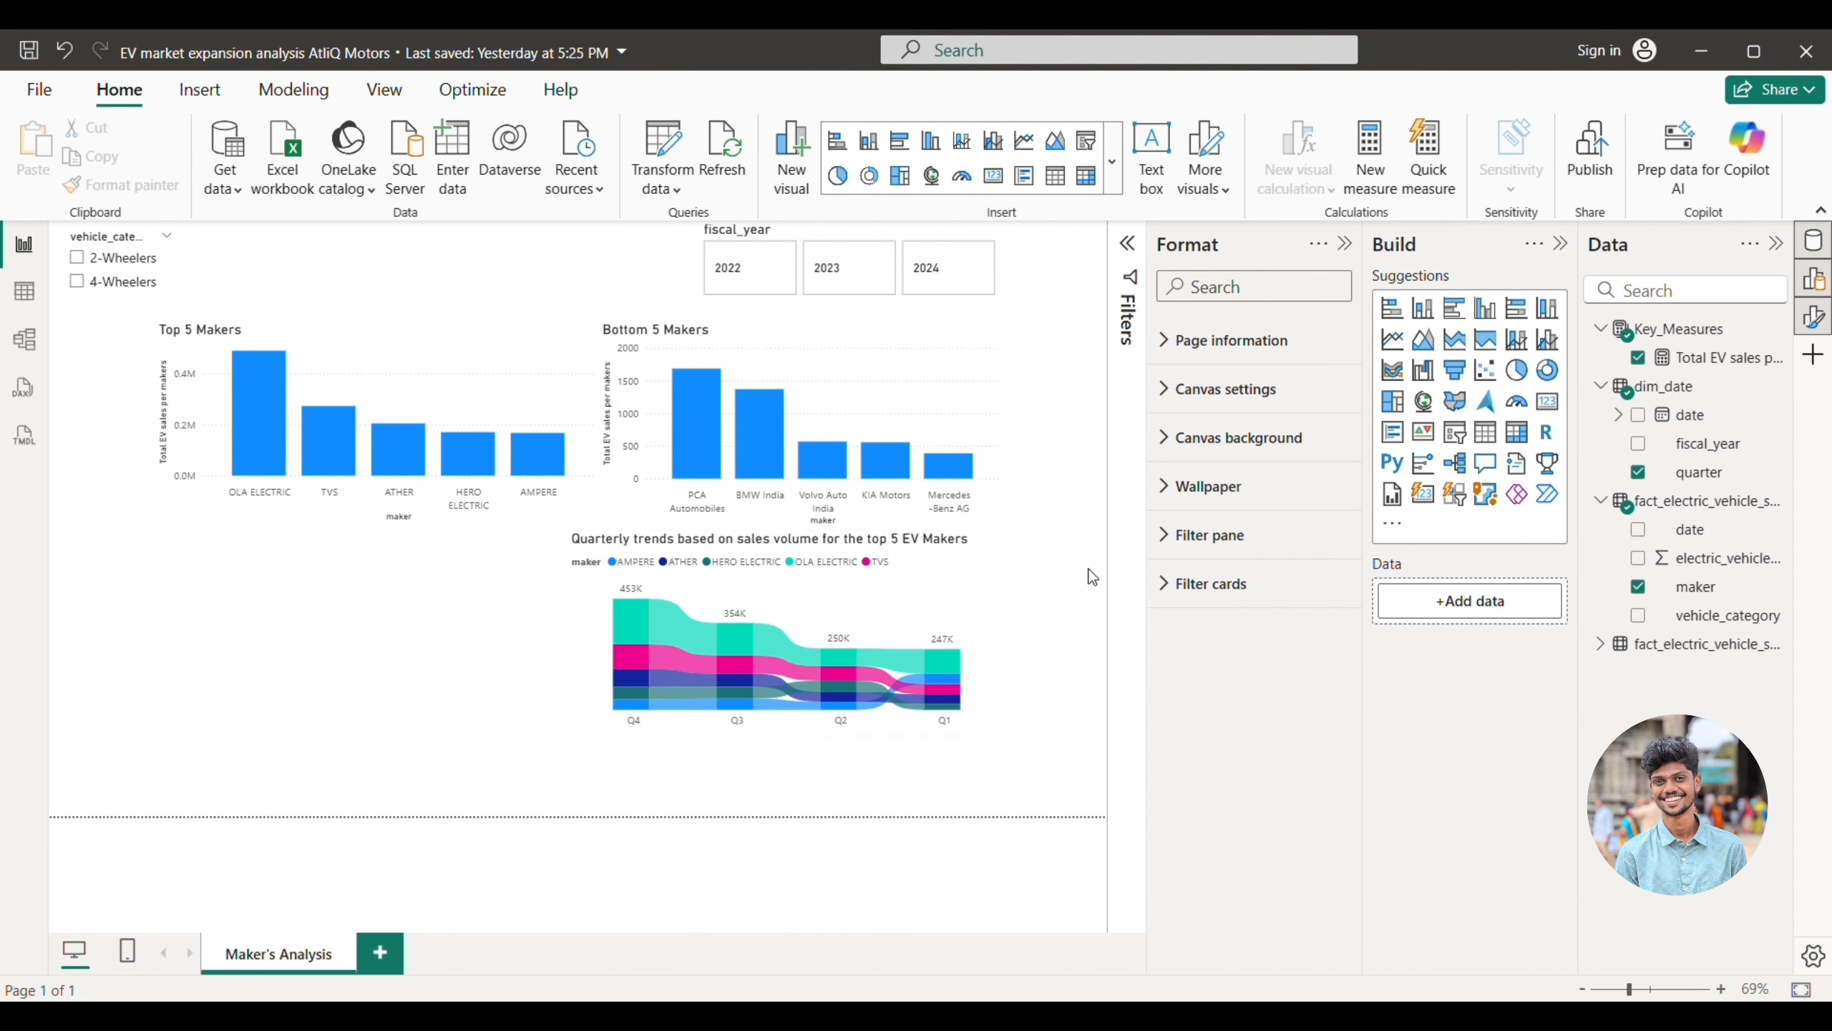
# - Examine the ribbon chart enlarged in focus mode with the formatting options collapsed, and return to the report page
pyautogui.click(960, 599)
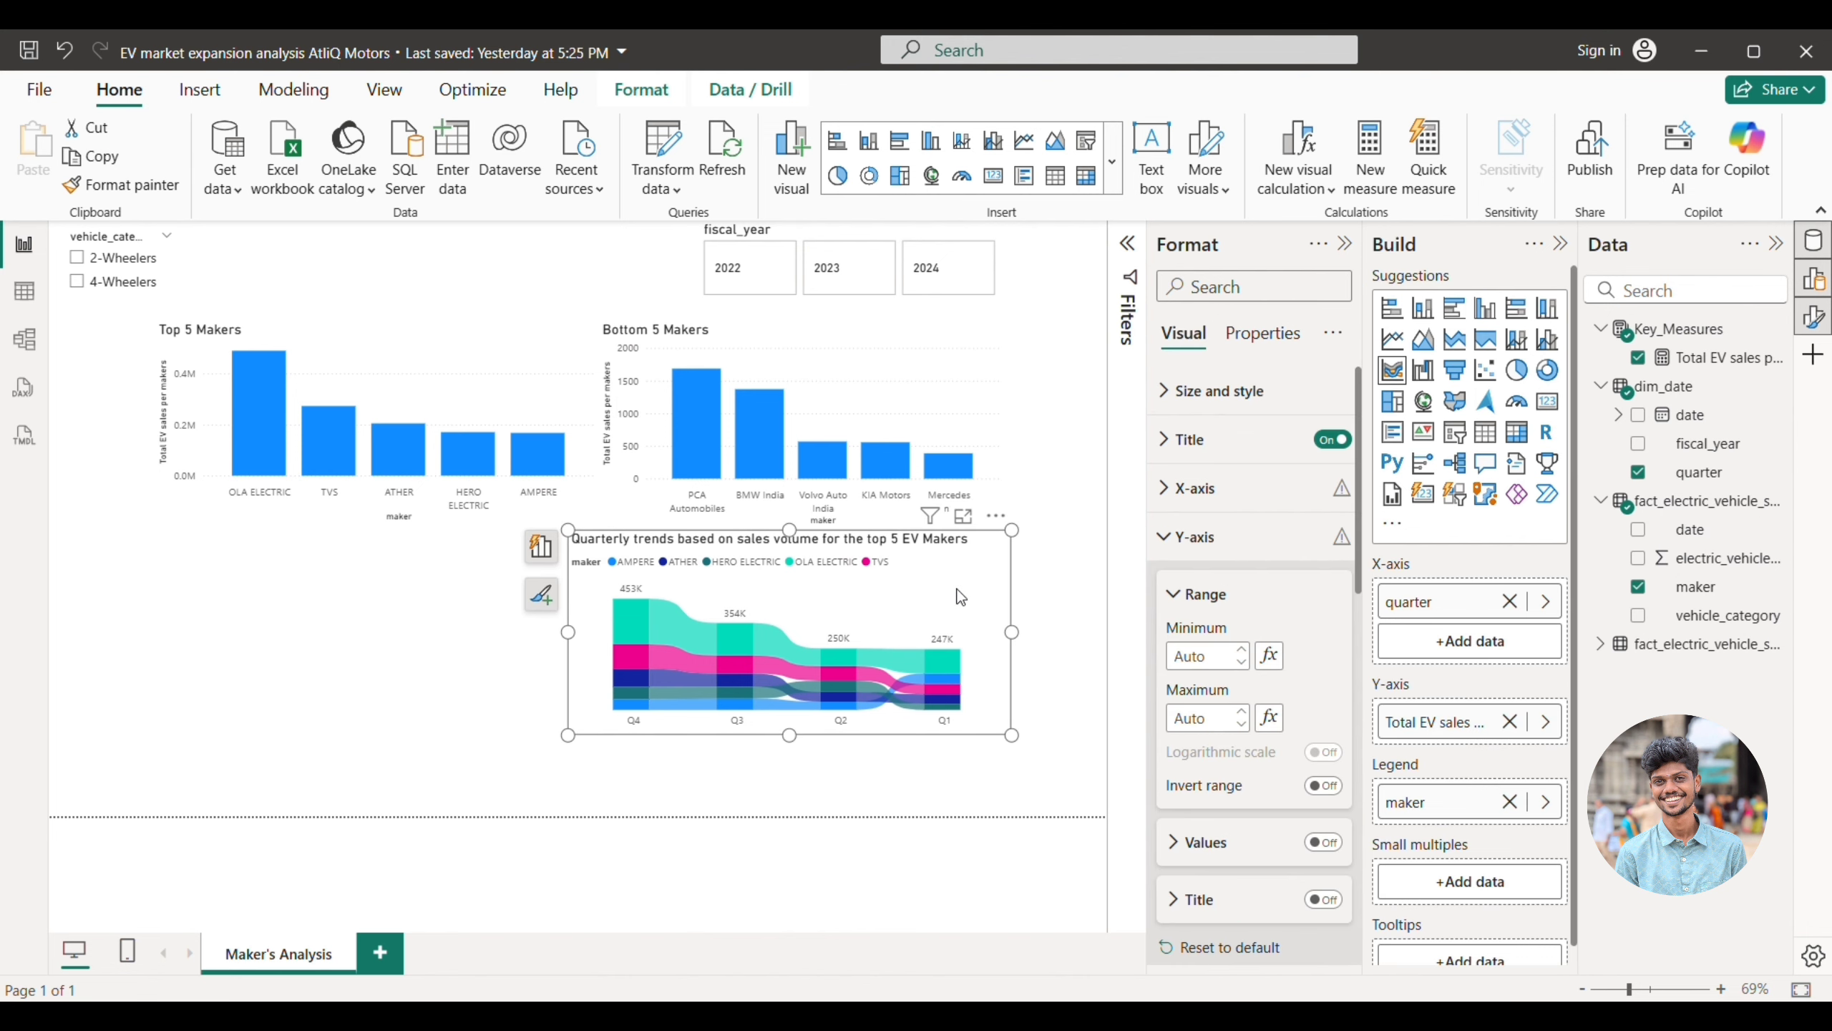
pyautogui.click(964, 515)
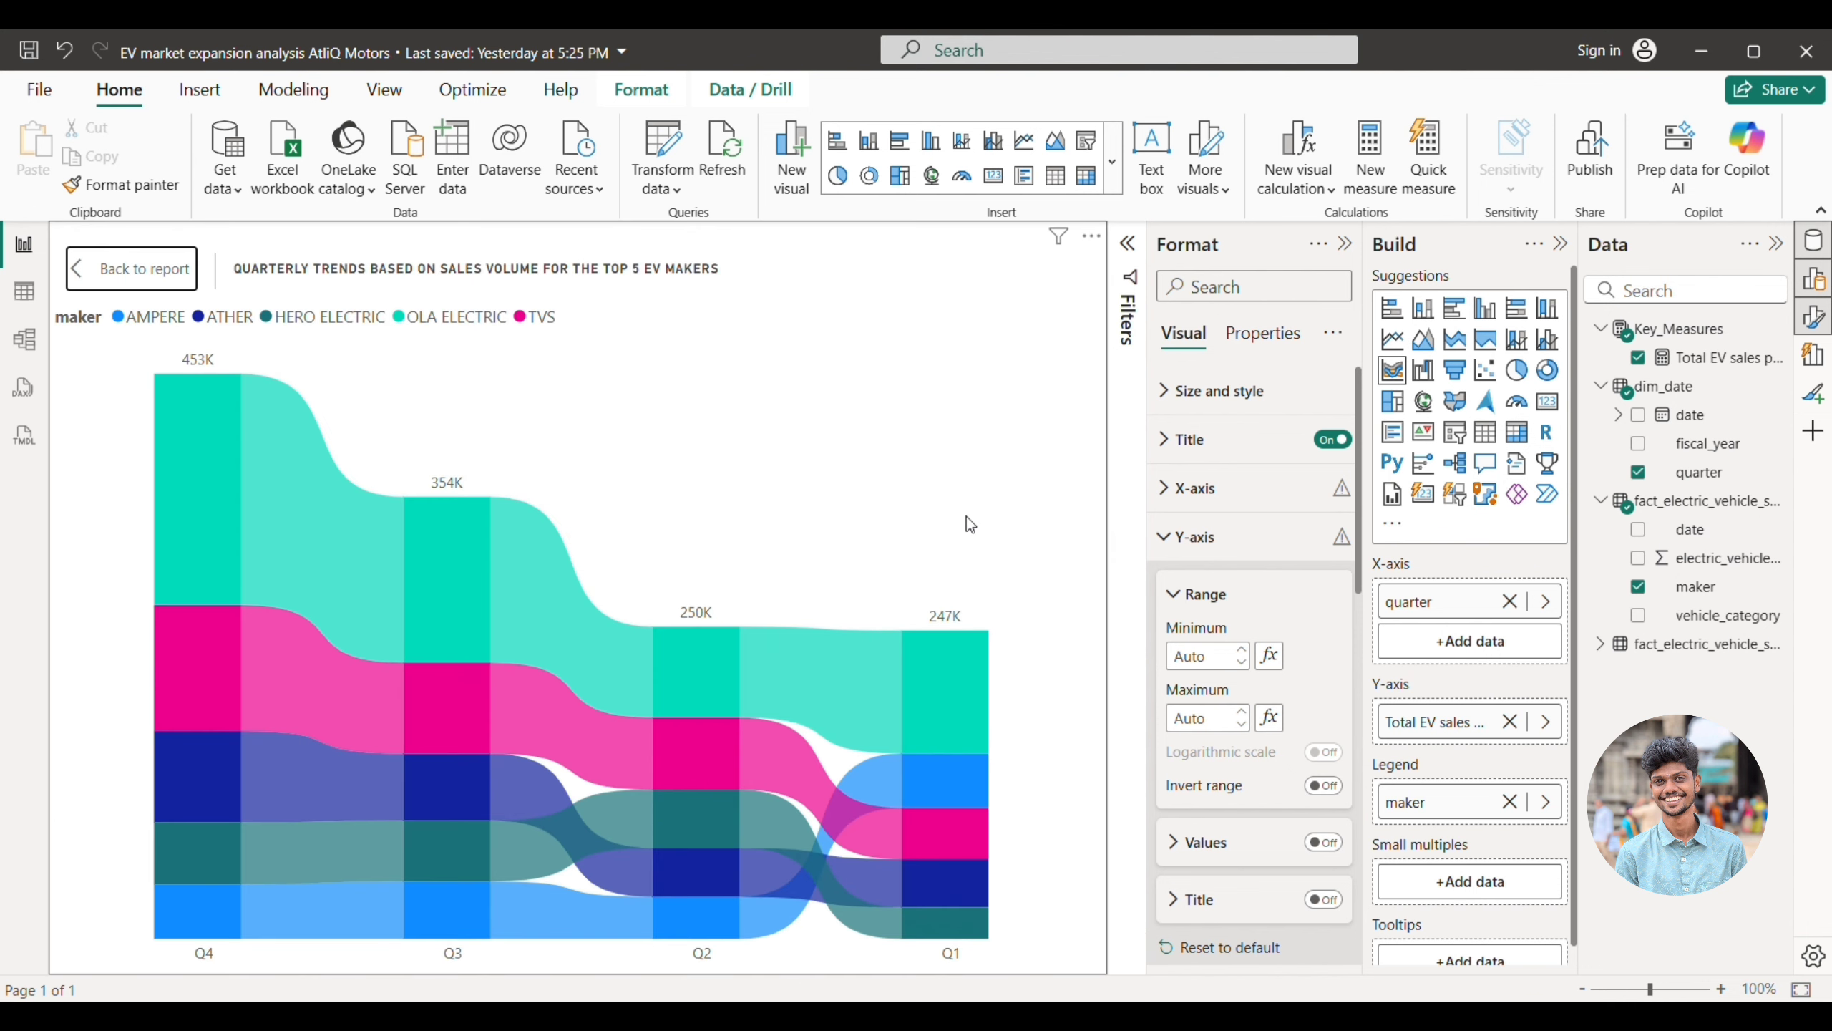
pyautogui.click(1342, 245)
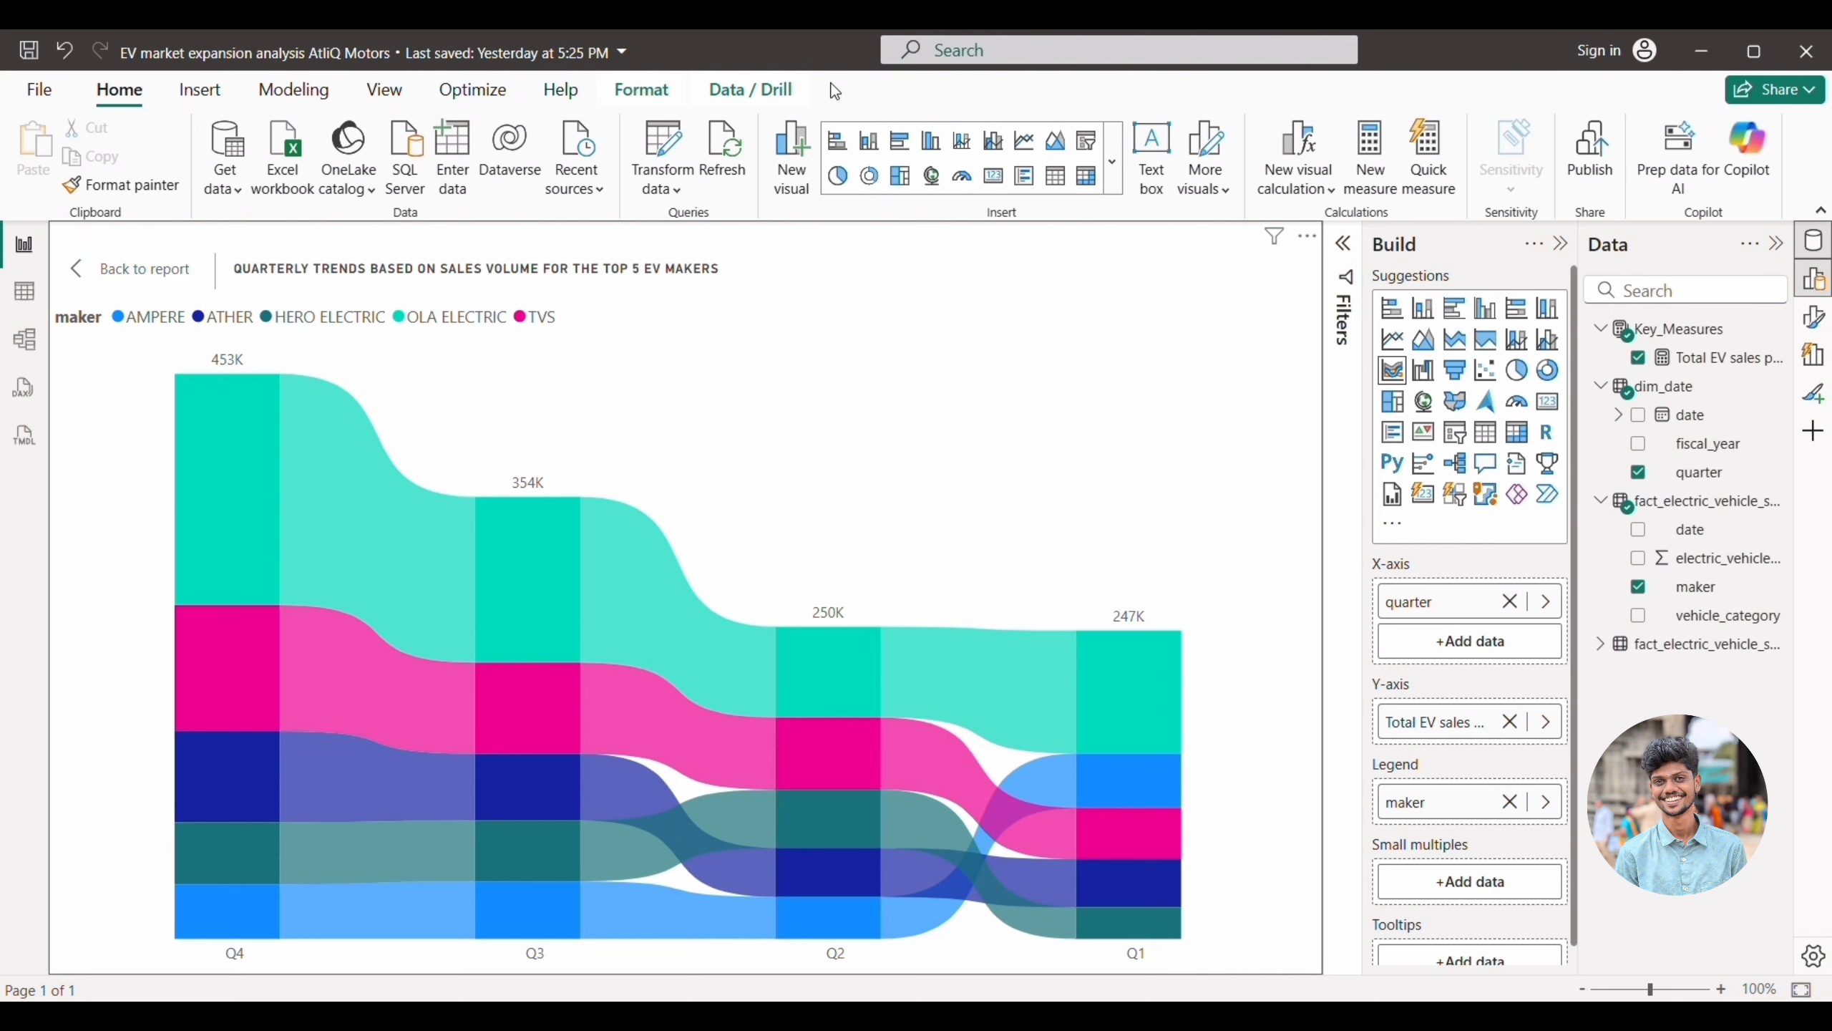
pyautogui.click(104, 277)
pyautogui.click(487, 761)
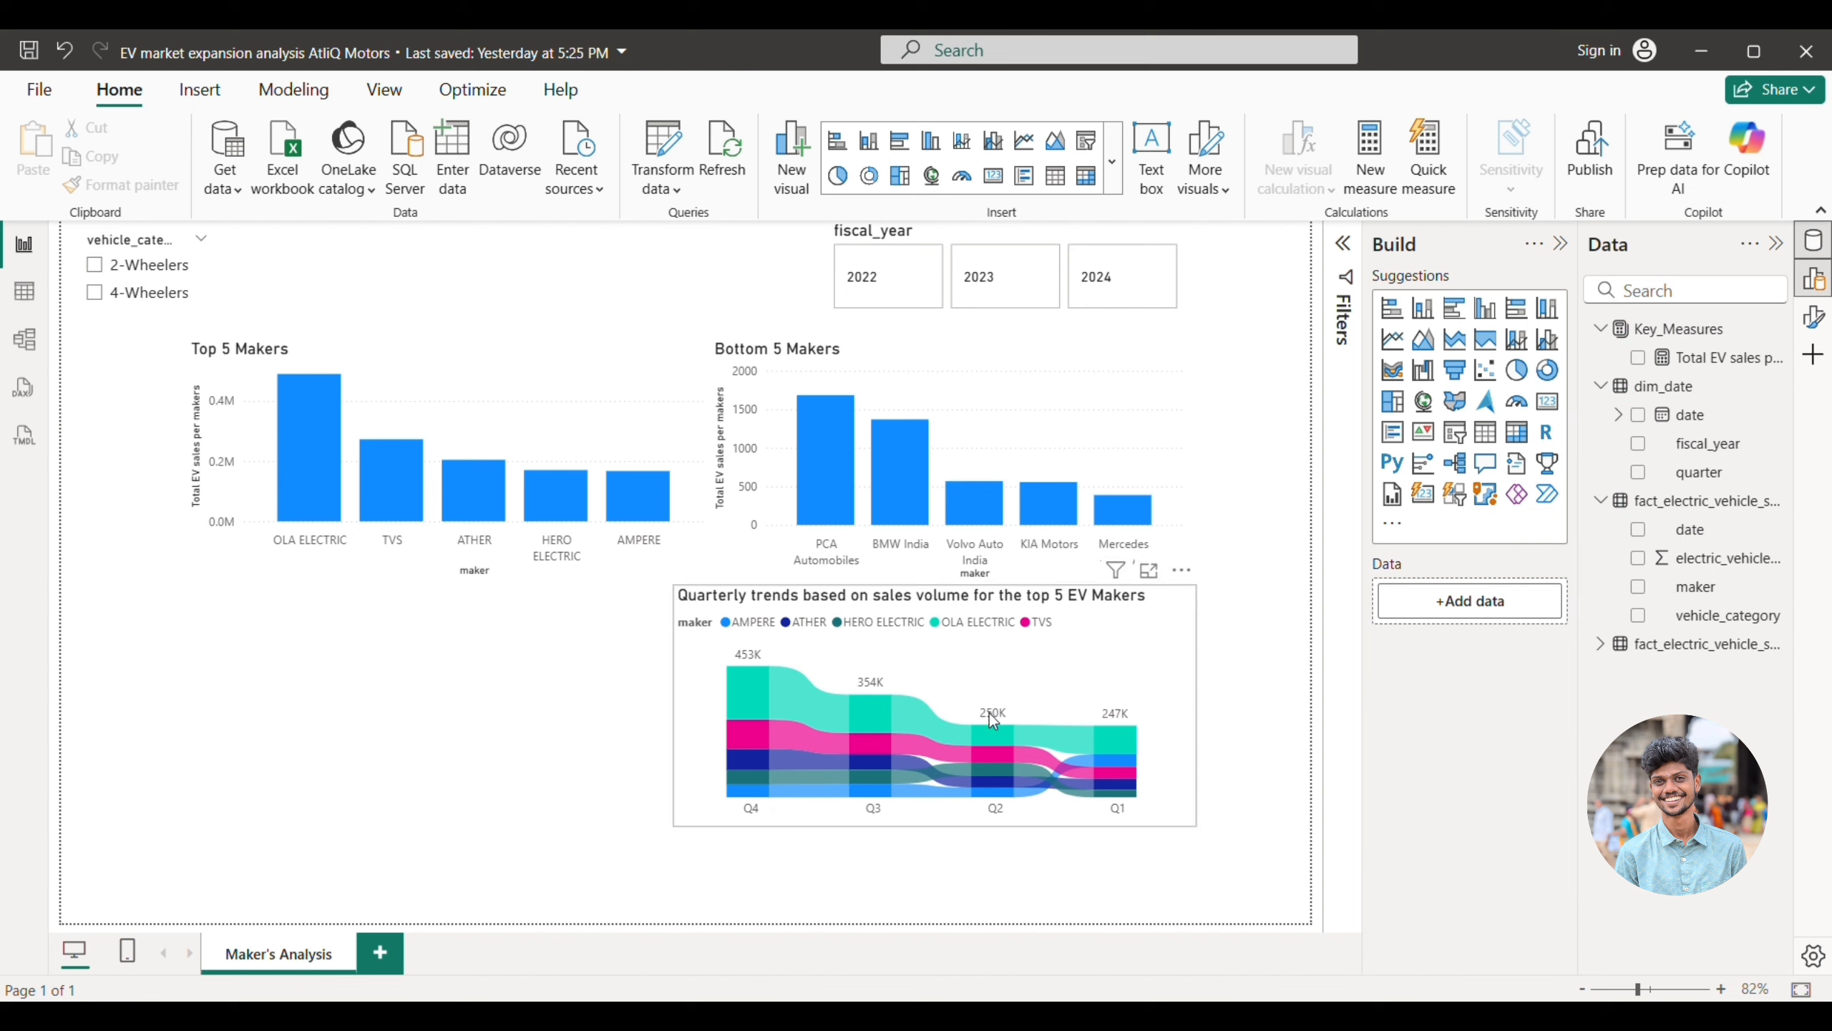
# - Check how the charts respond to fiscal years 2022 and 2023 one at a time, clearing the year selection after each
pyautogui.click(871, 288)
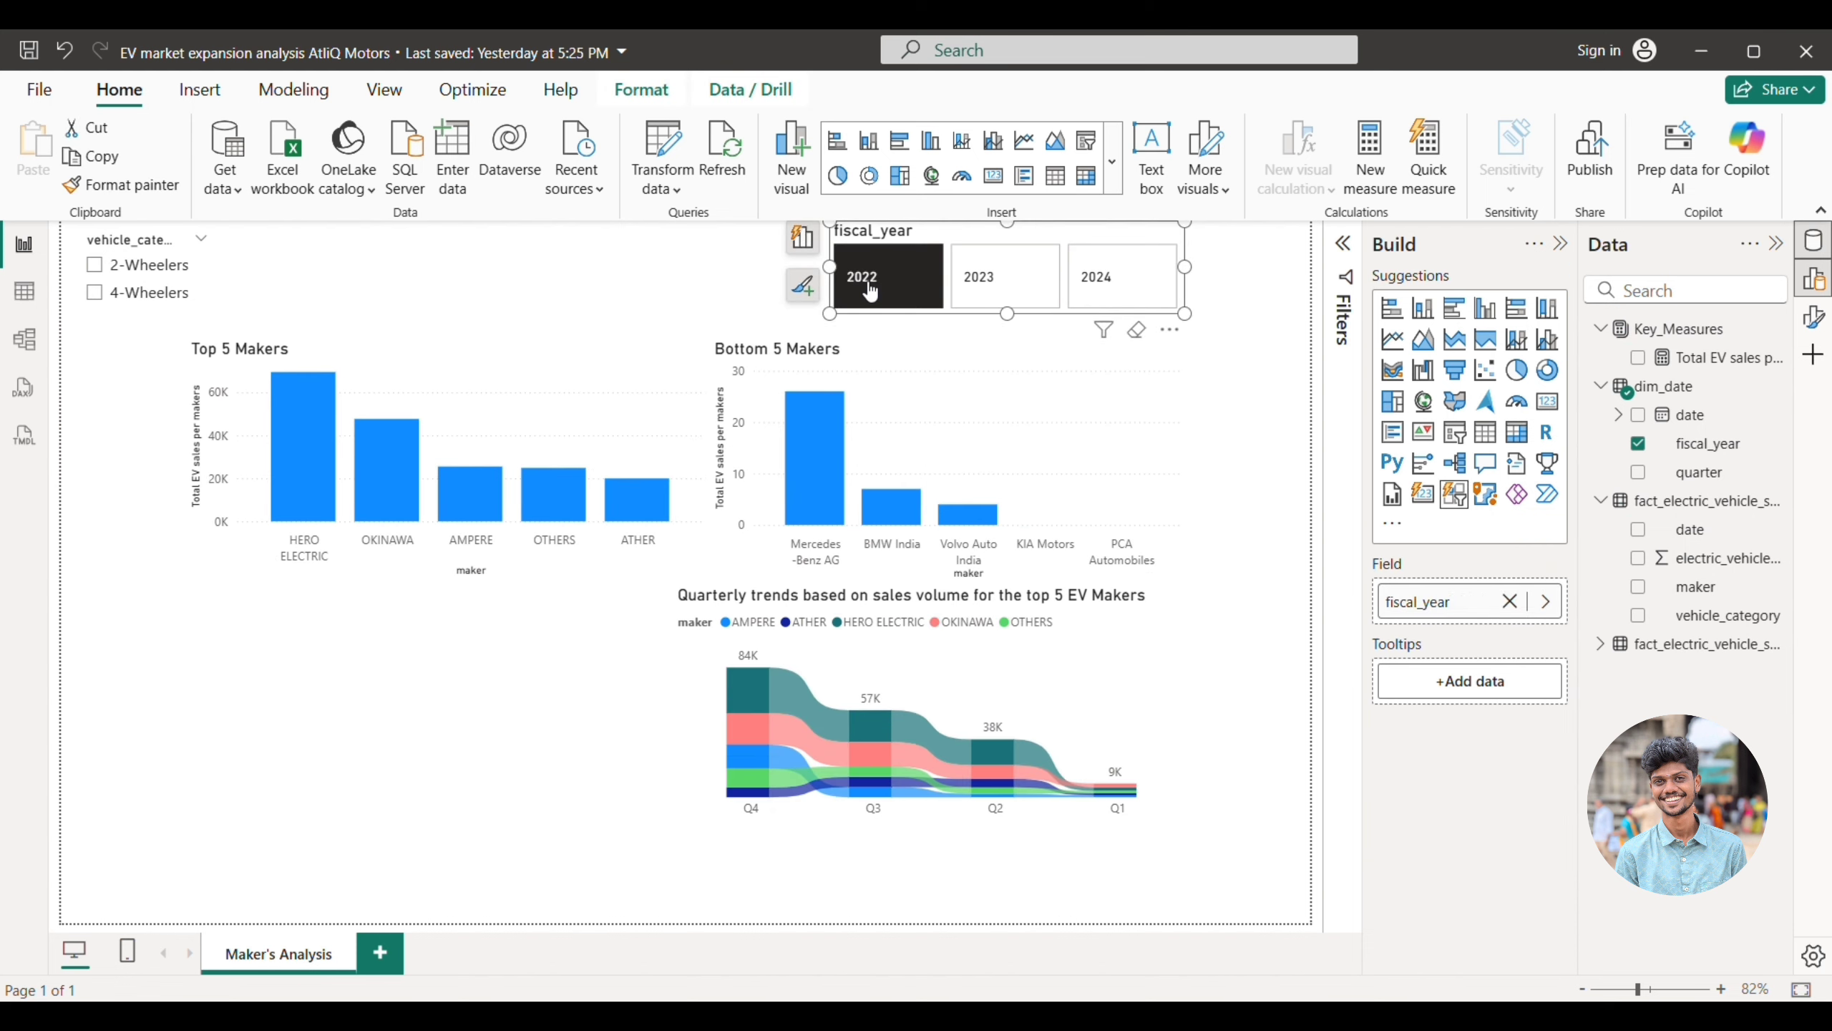
pyautogui.click(871, 288)
pyautogui.click(1008, 284)
pyautogui.click(1008, 285)
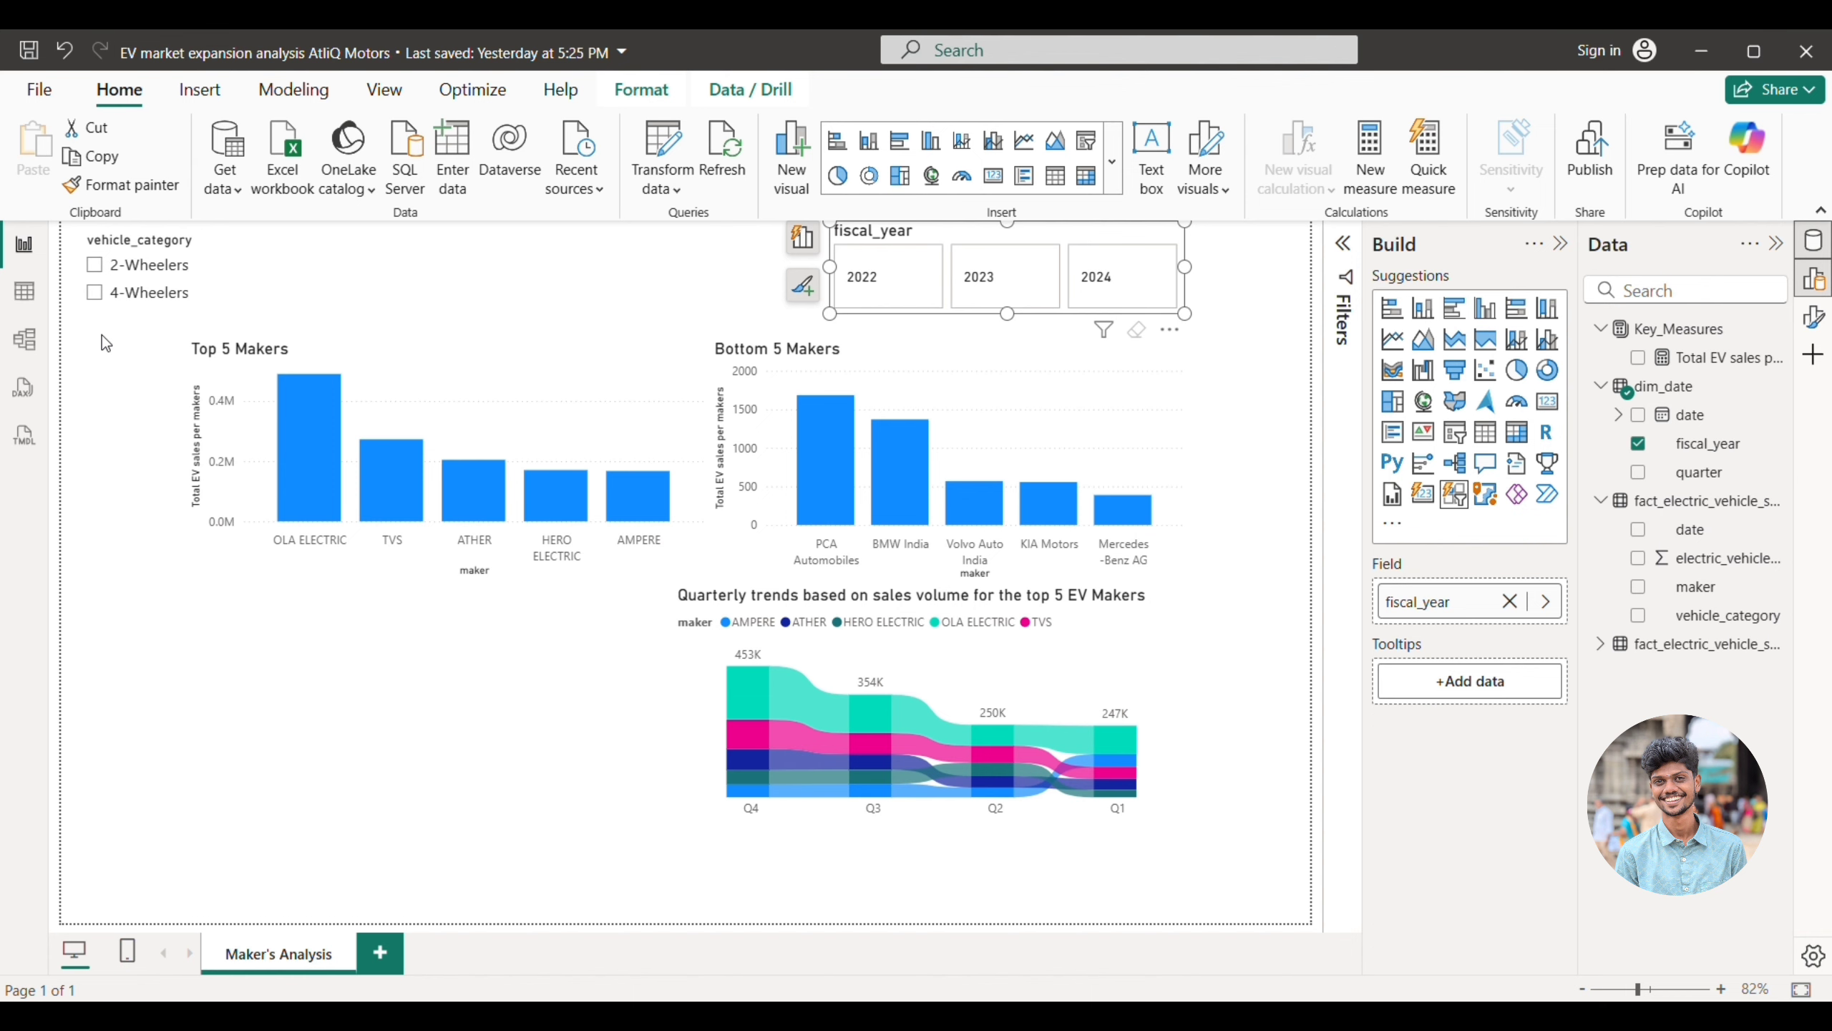
# - Check the charts for 4-Wheelers, and switch the vehicle category filter to 2-Wheelers
pyautogui.click(94, 294)
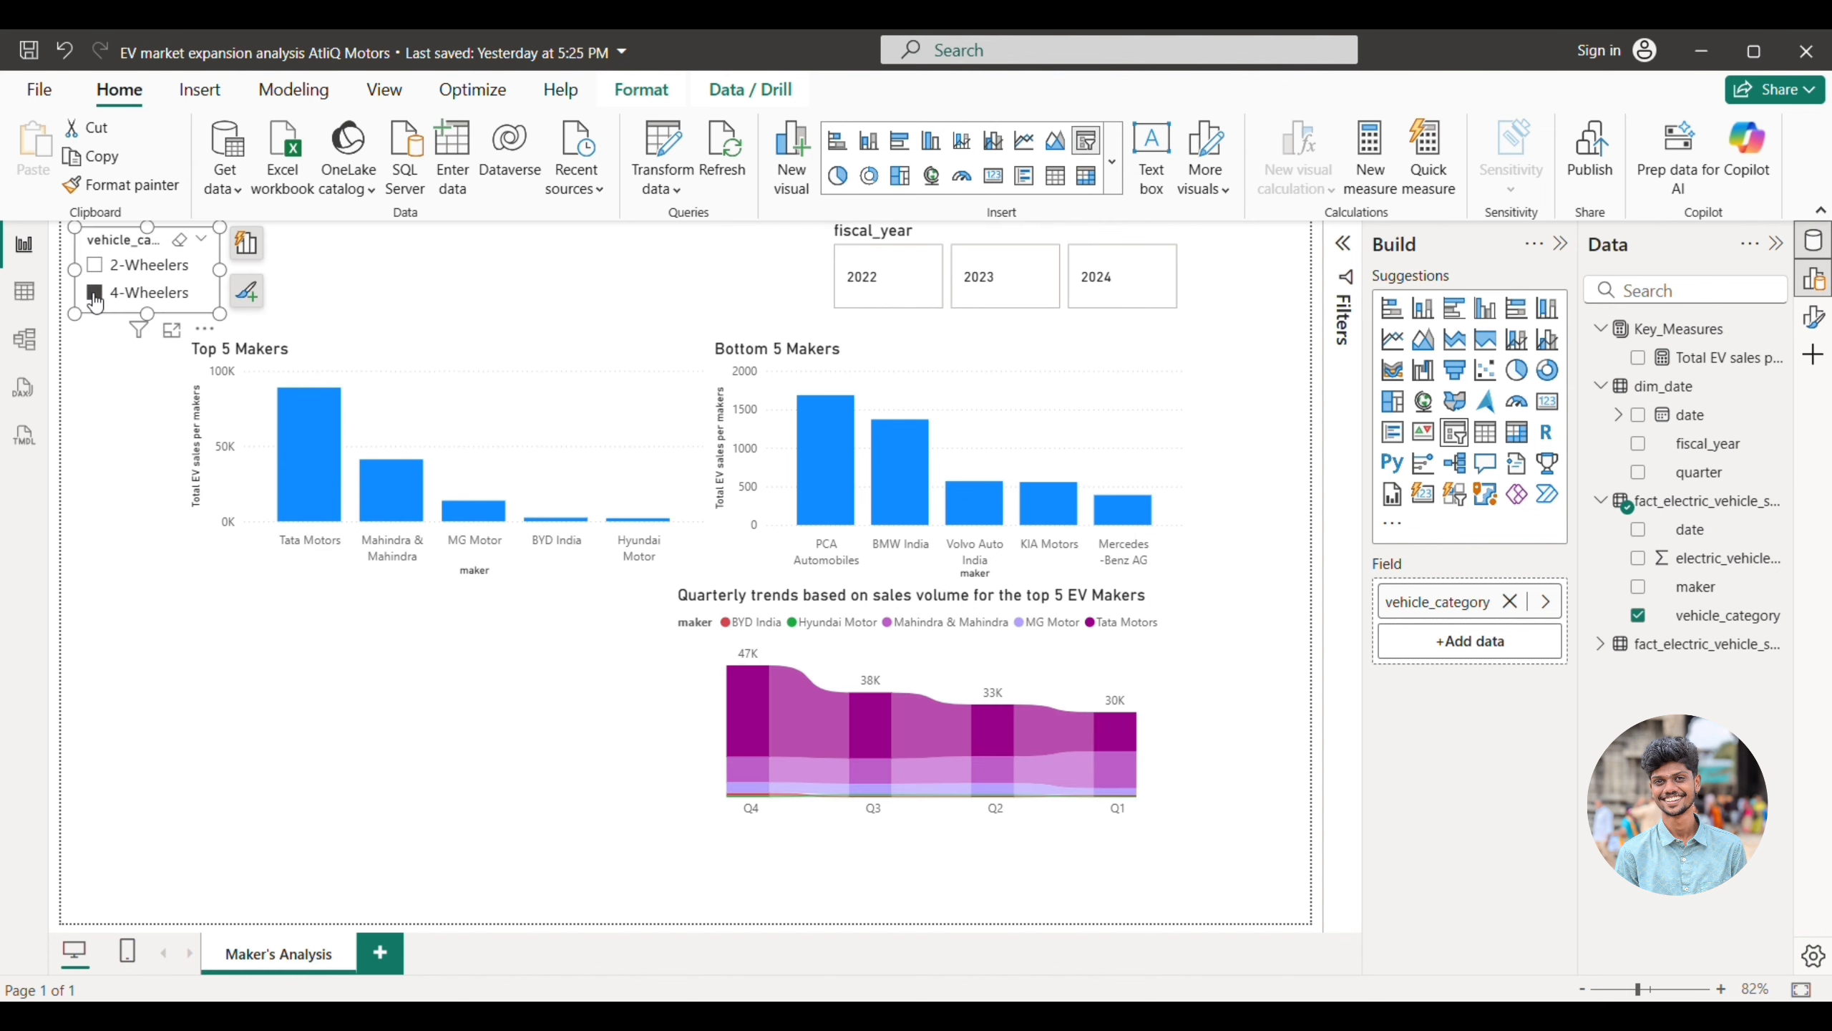
pyautogui.click(95, 294)
pyautogui.click(95, 265)
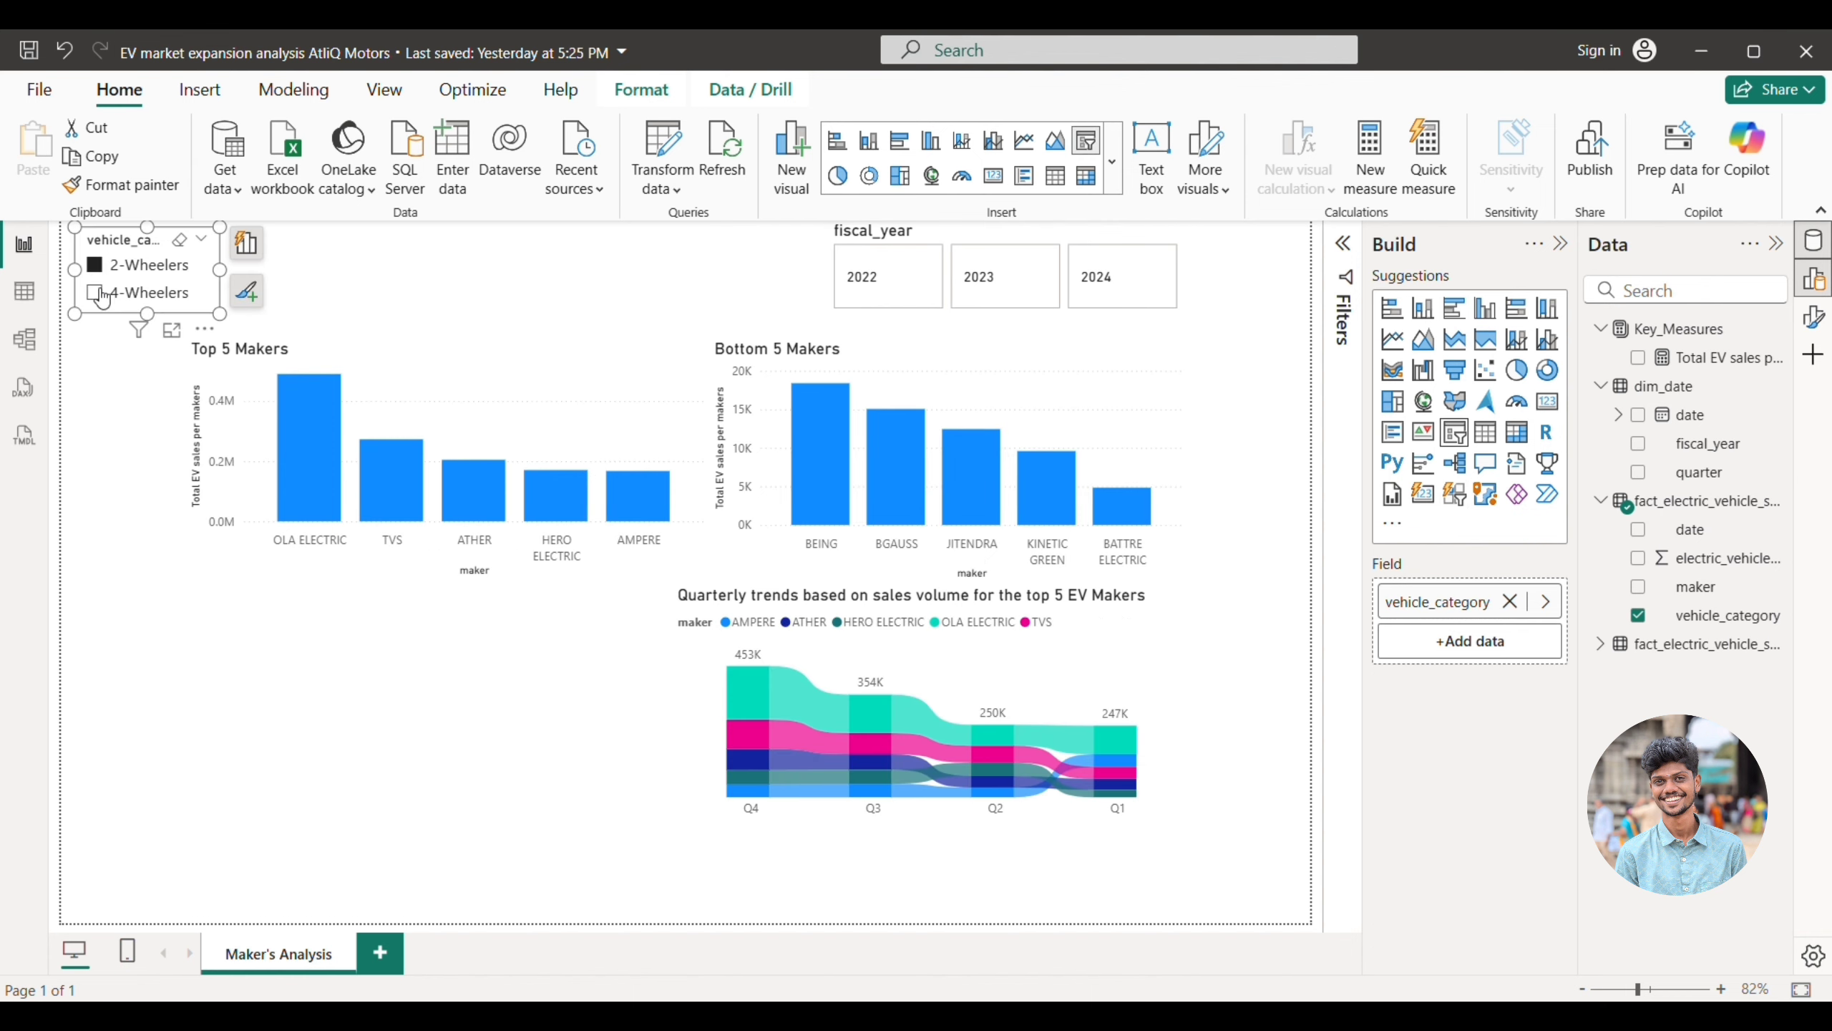
pyautogui.click(547, 738)
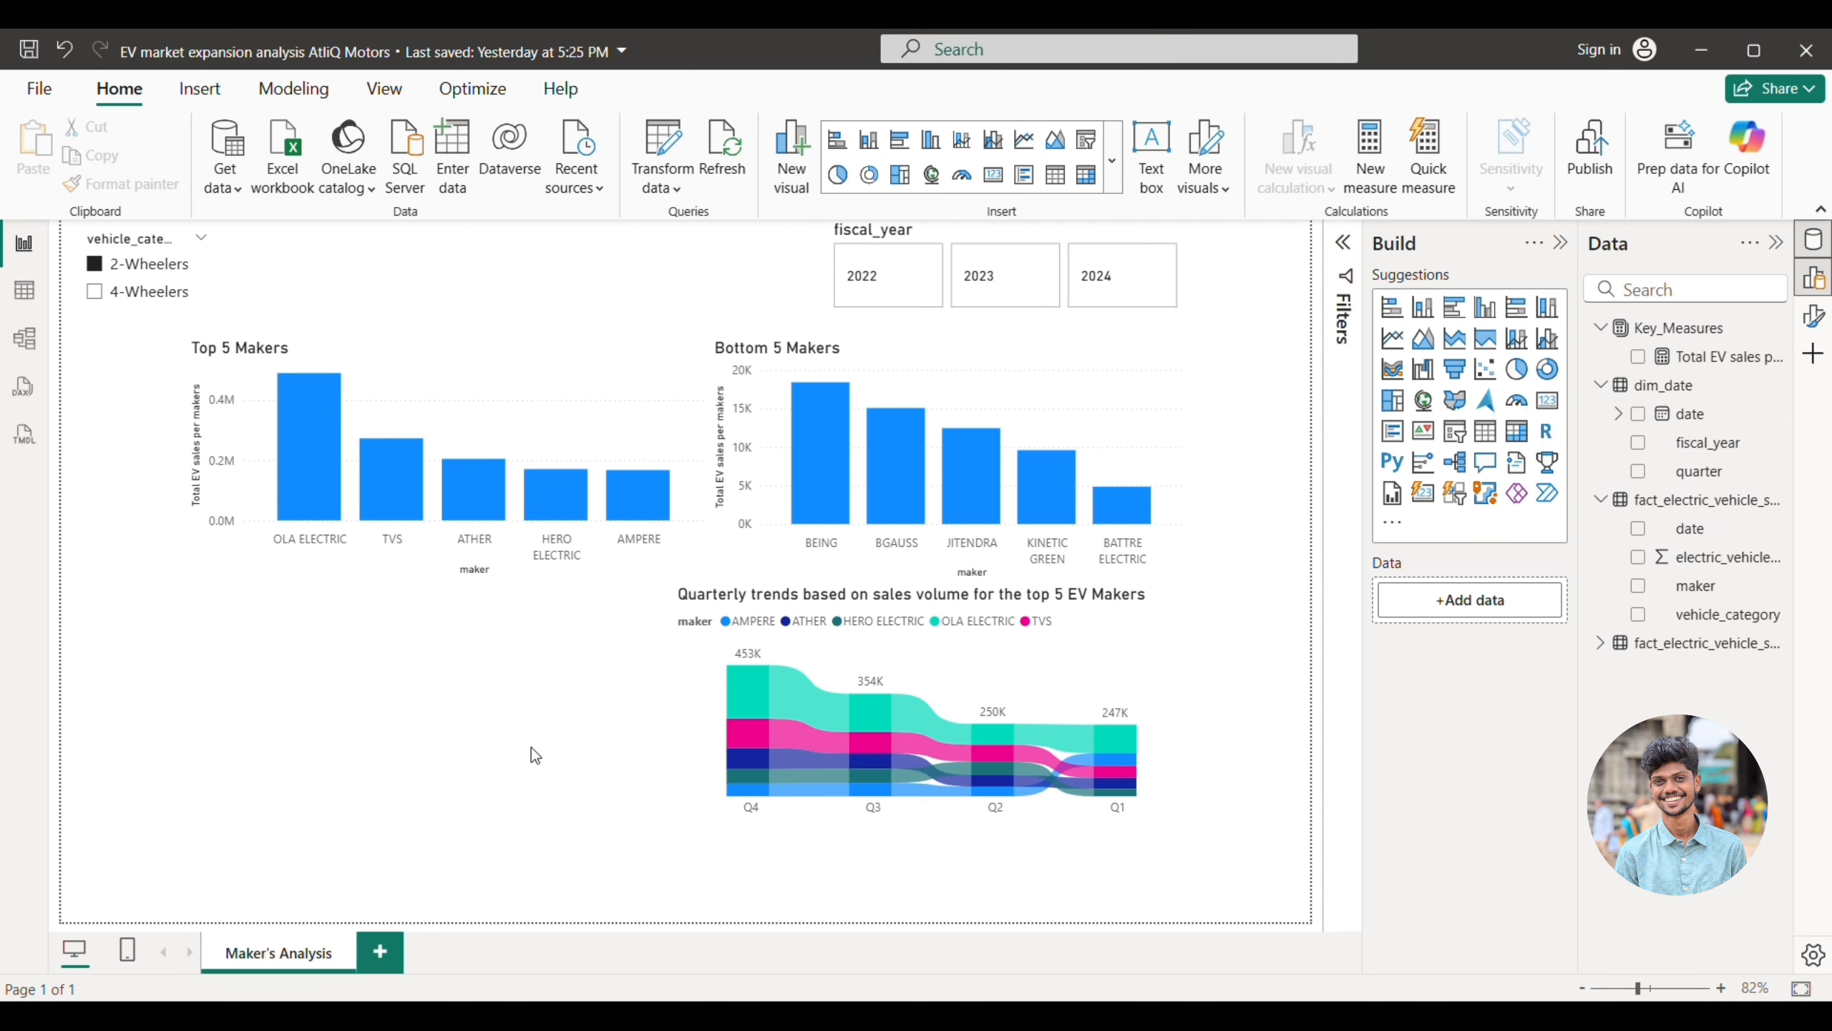
# - Sort the ribbon chart's axis by quarter in ascending order, from Q1 to Q4
pyautogui.click(1138, 662)
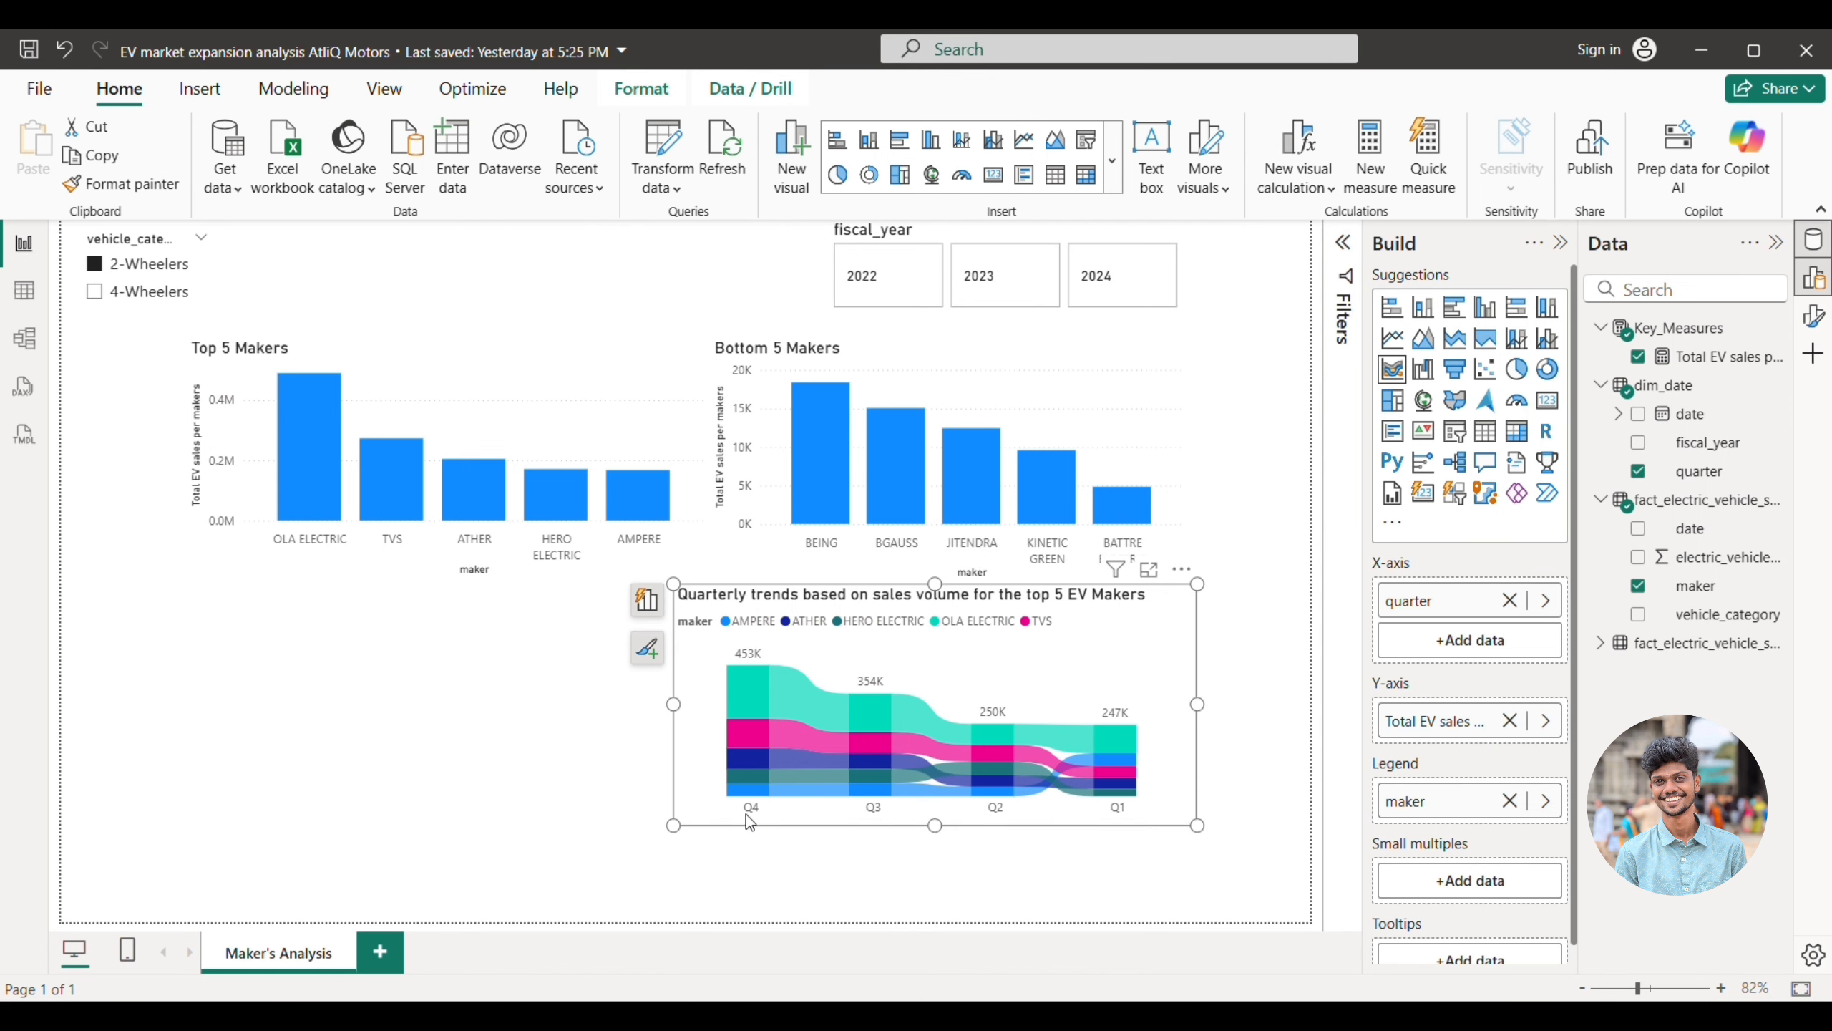
pyautogui.click(1180, 576)
pyautogui.moveTo(1247, 714)
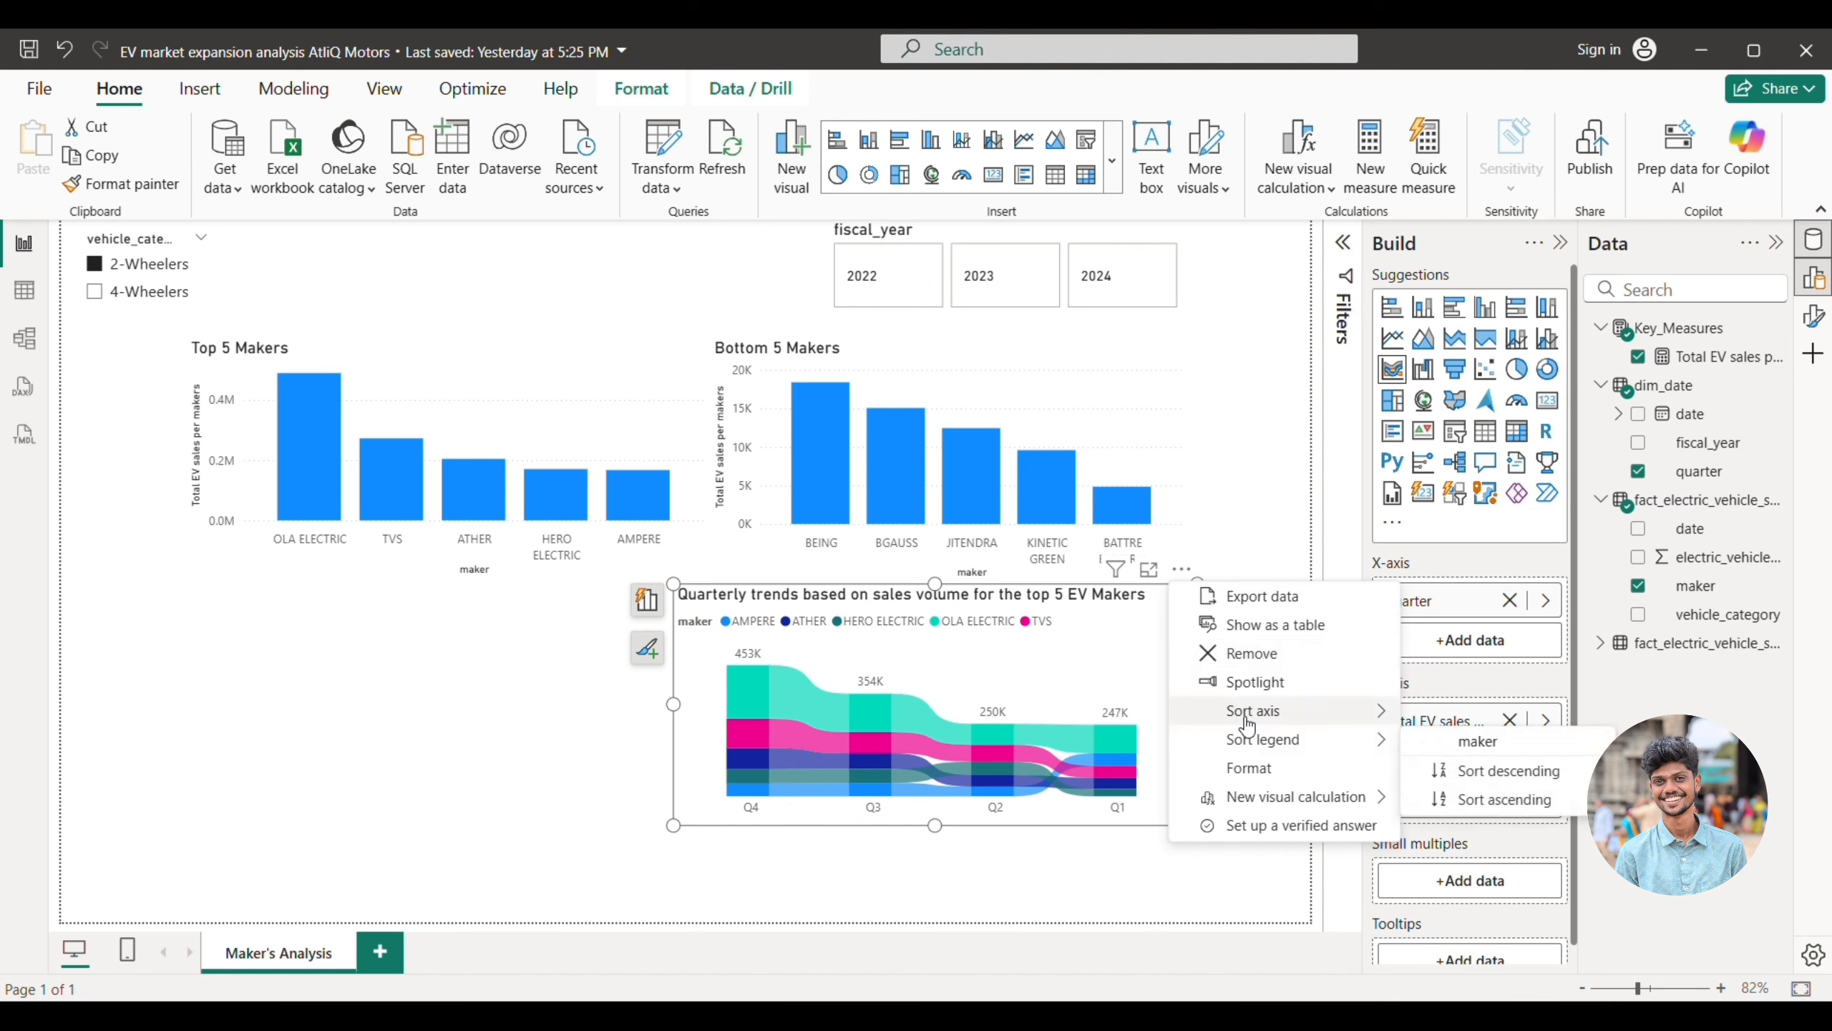
pyautogui.click(1475, 799)
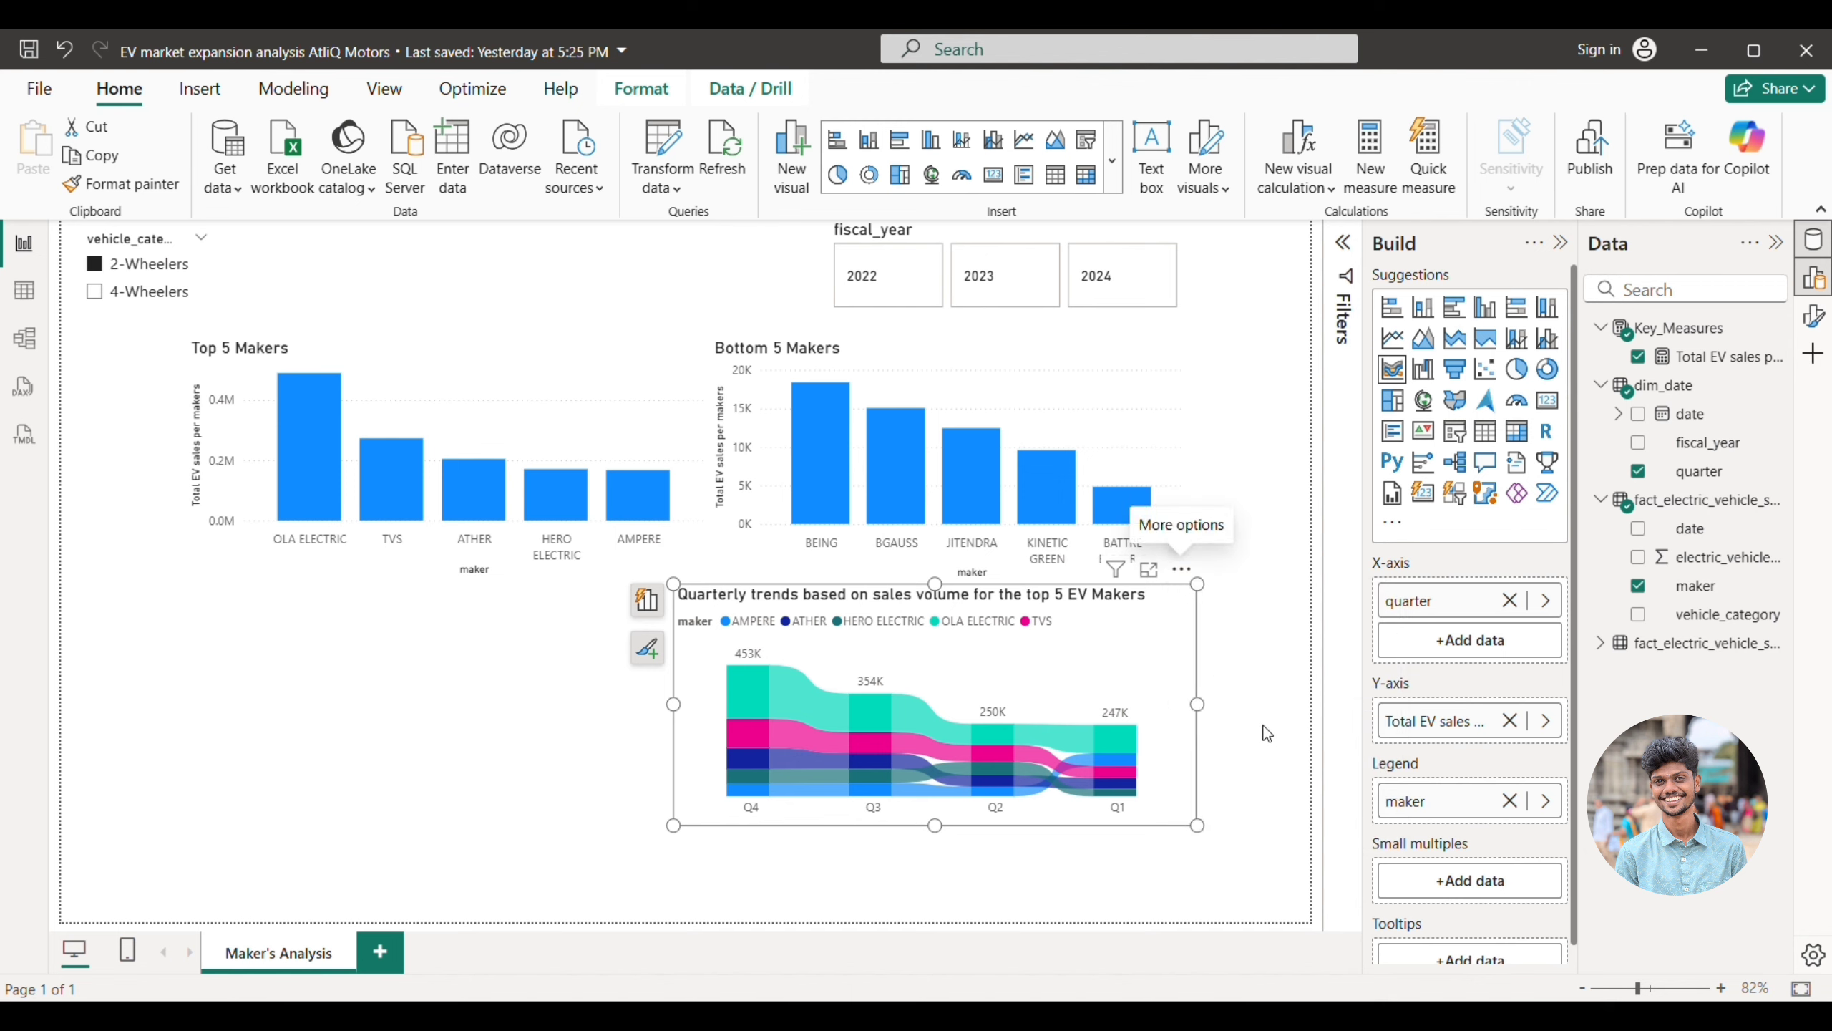
pyautogui.click(1182, 570)
pyautogui.click(1500, 799)
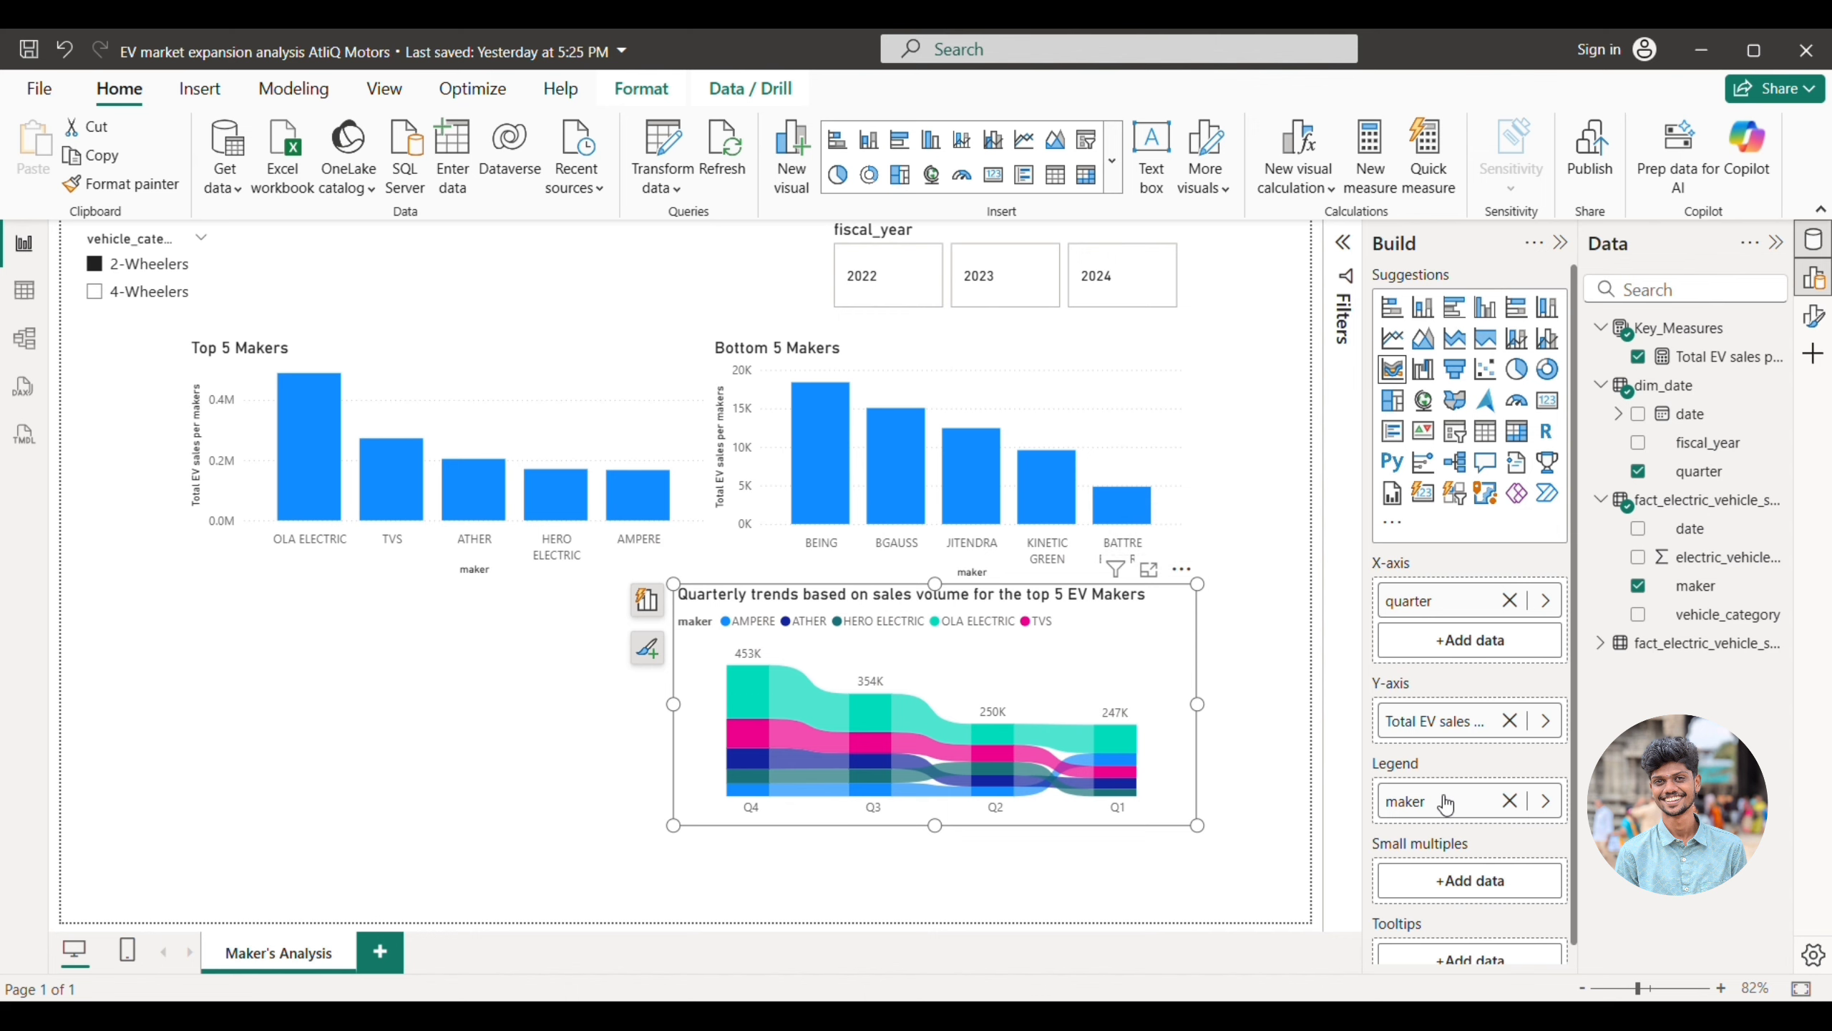
pyautogui.click(1255, 741)
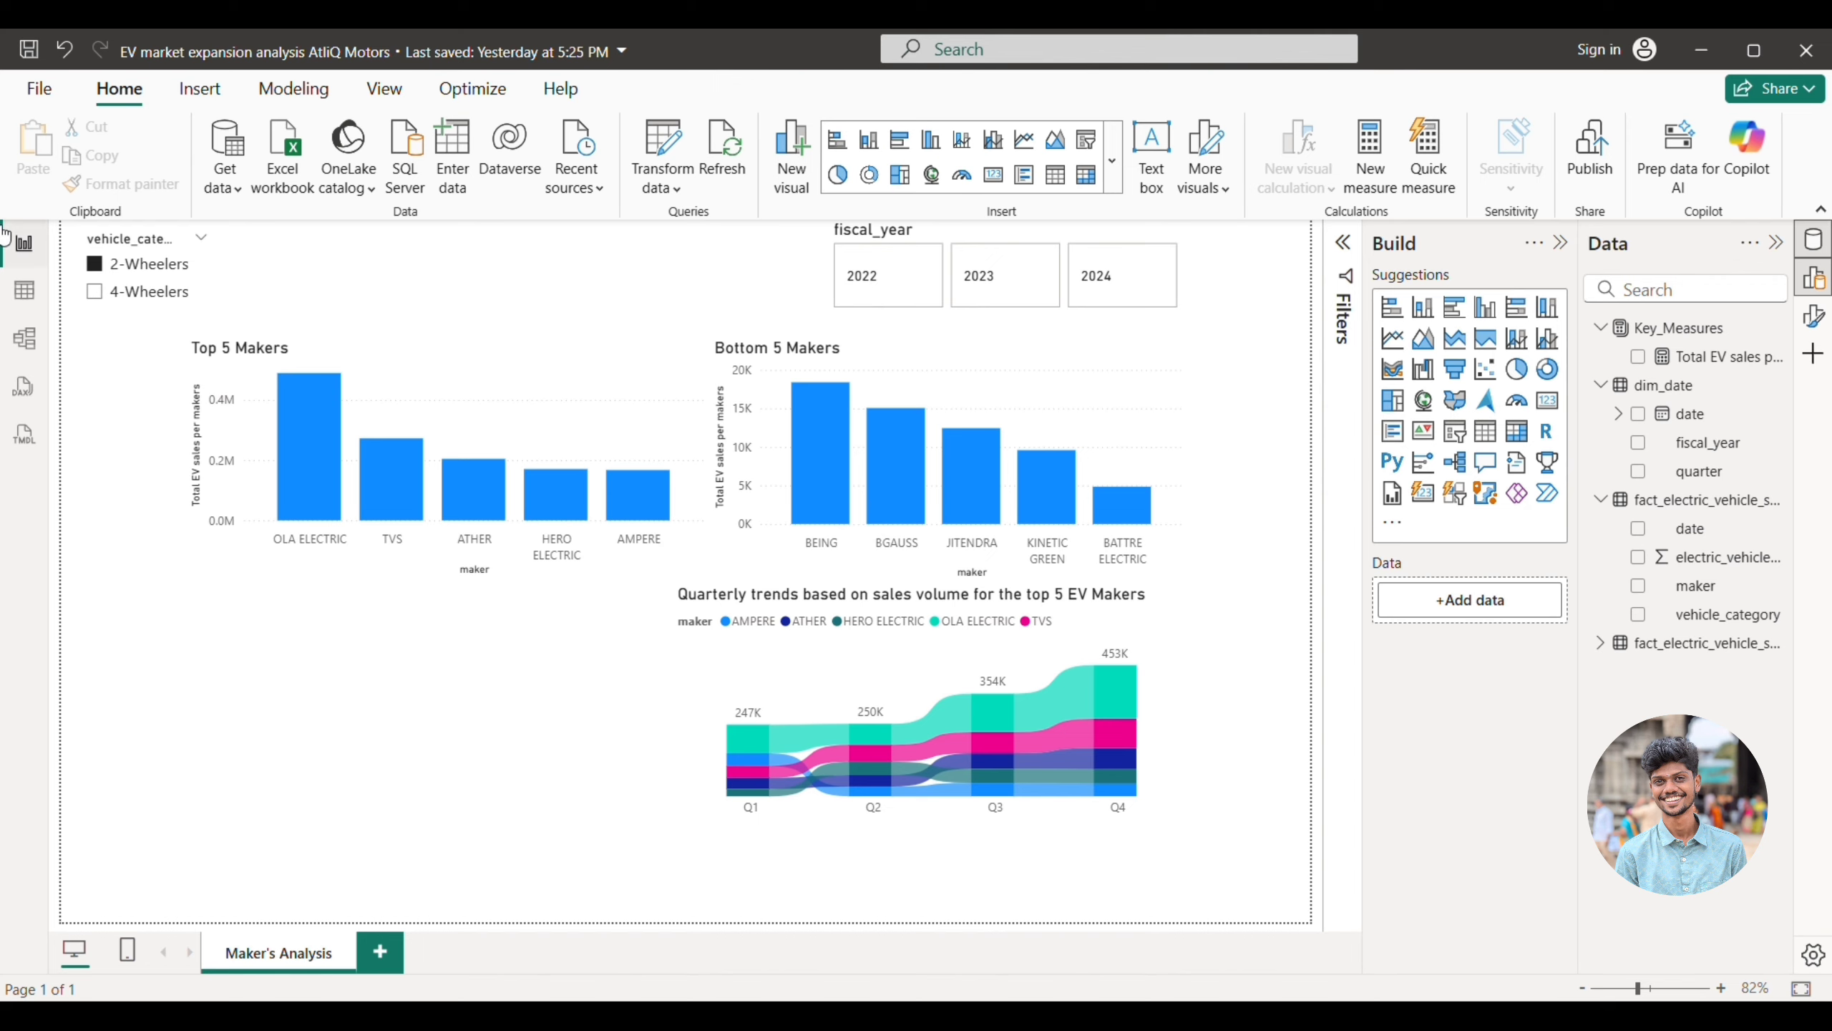
# - Examine the electric_vehicles_sold and total_vehicles_sold columns in the fact_electric_vehicle_sales_by_state table, and return to the report
pyautogui.click(24, 289)
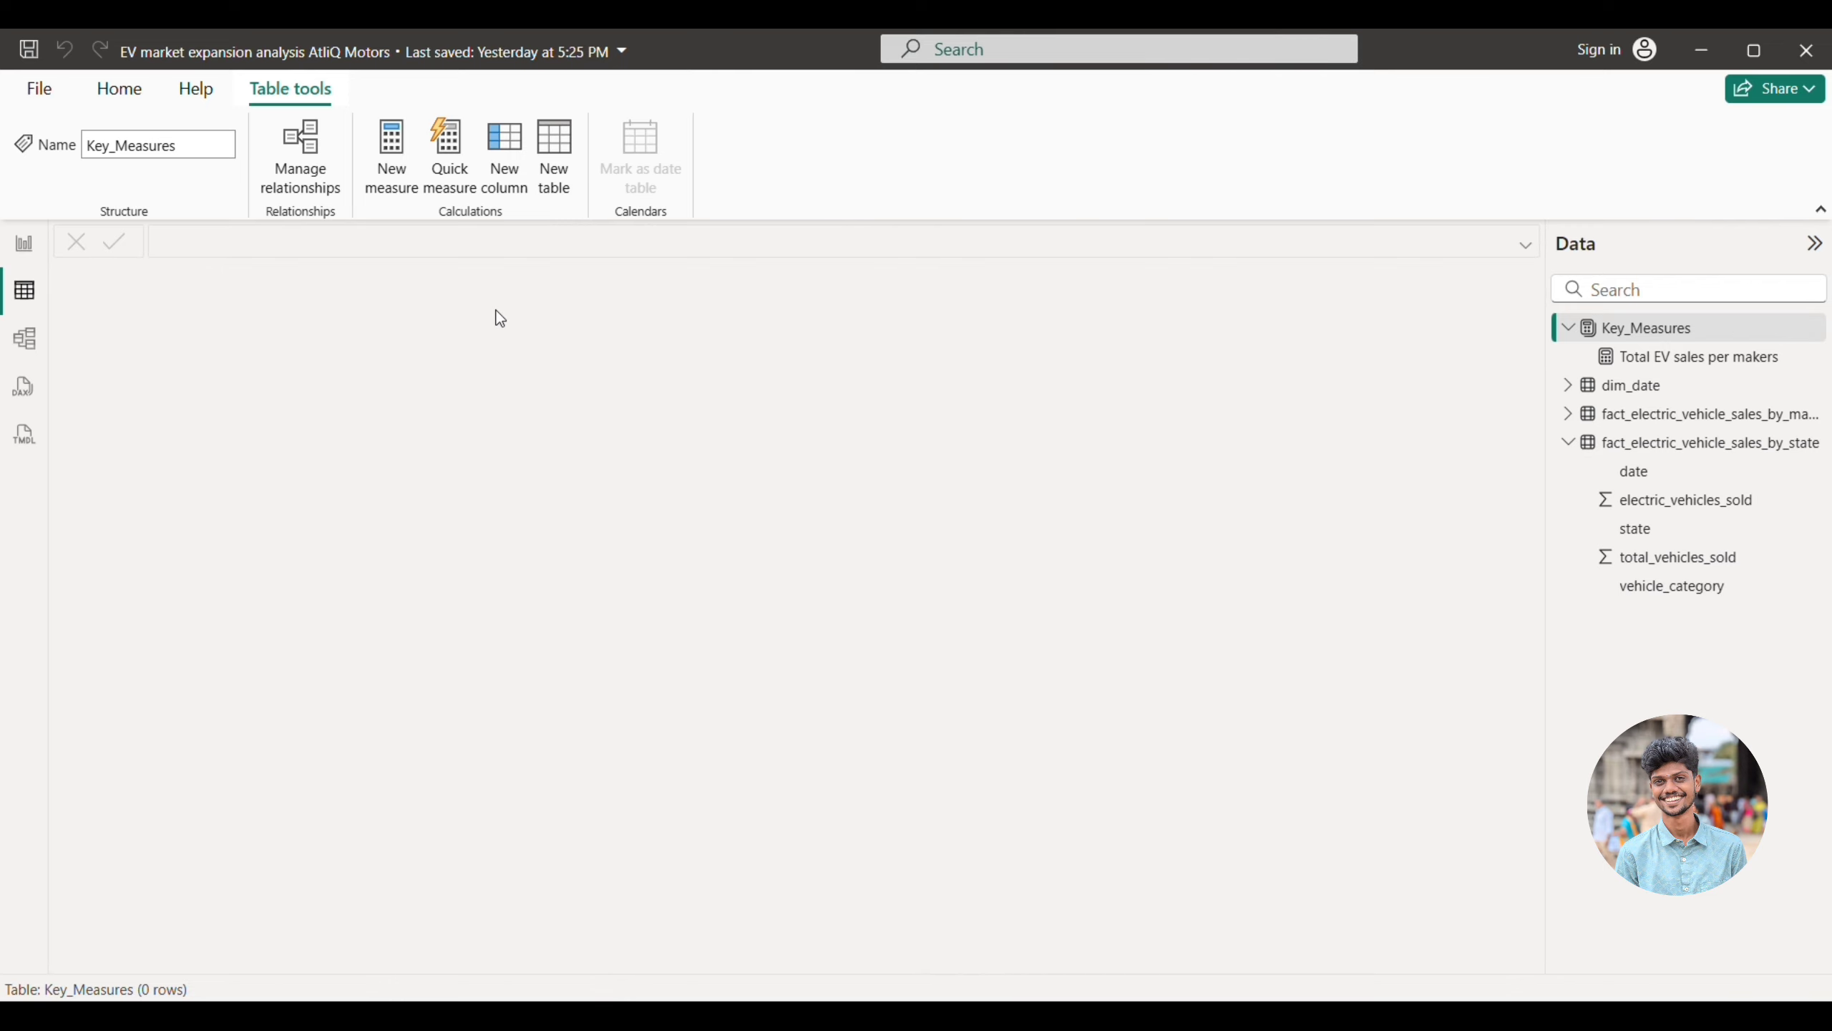
pyautogui.click(1696, 442)
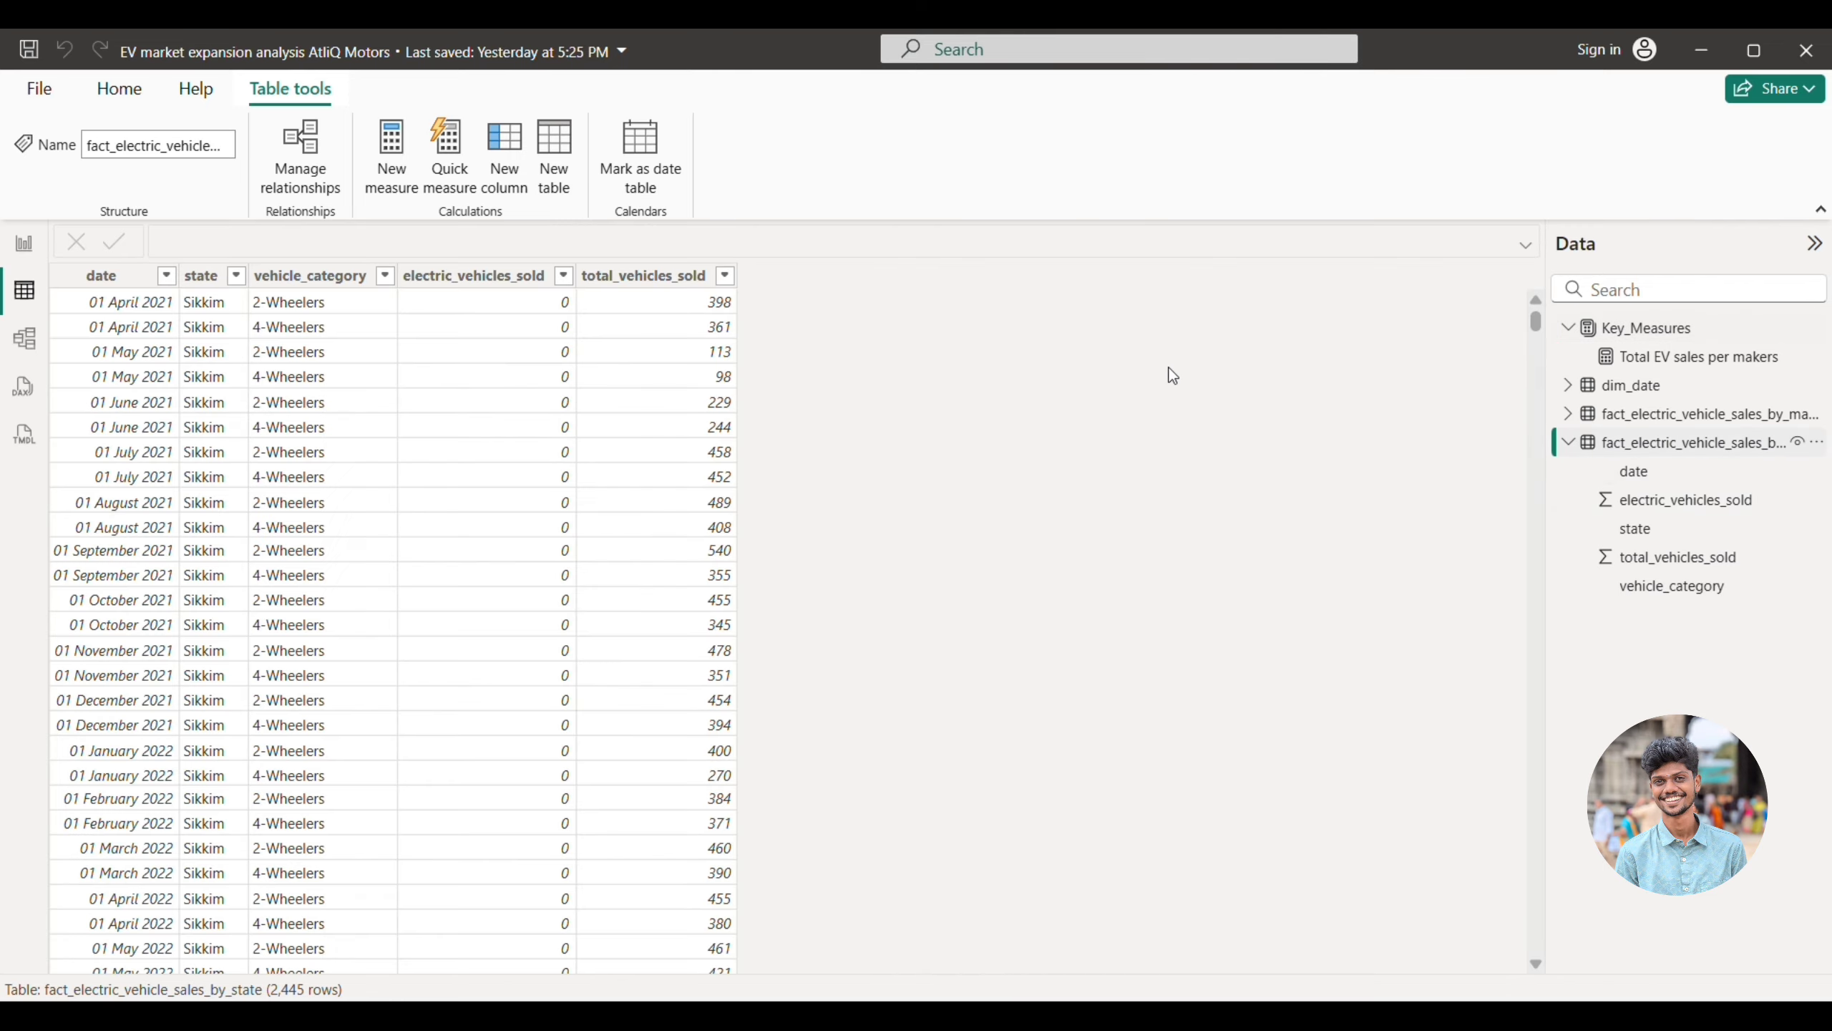
pyautogui.click(518, 277)
pyautogui.click(629, 282)
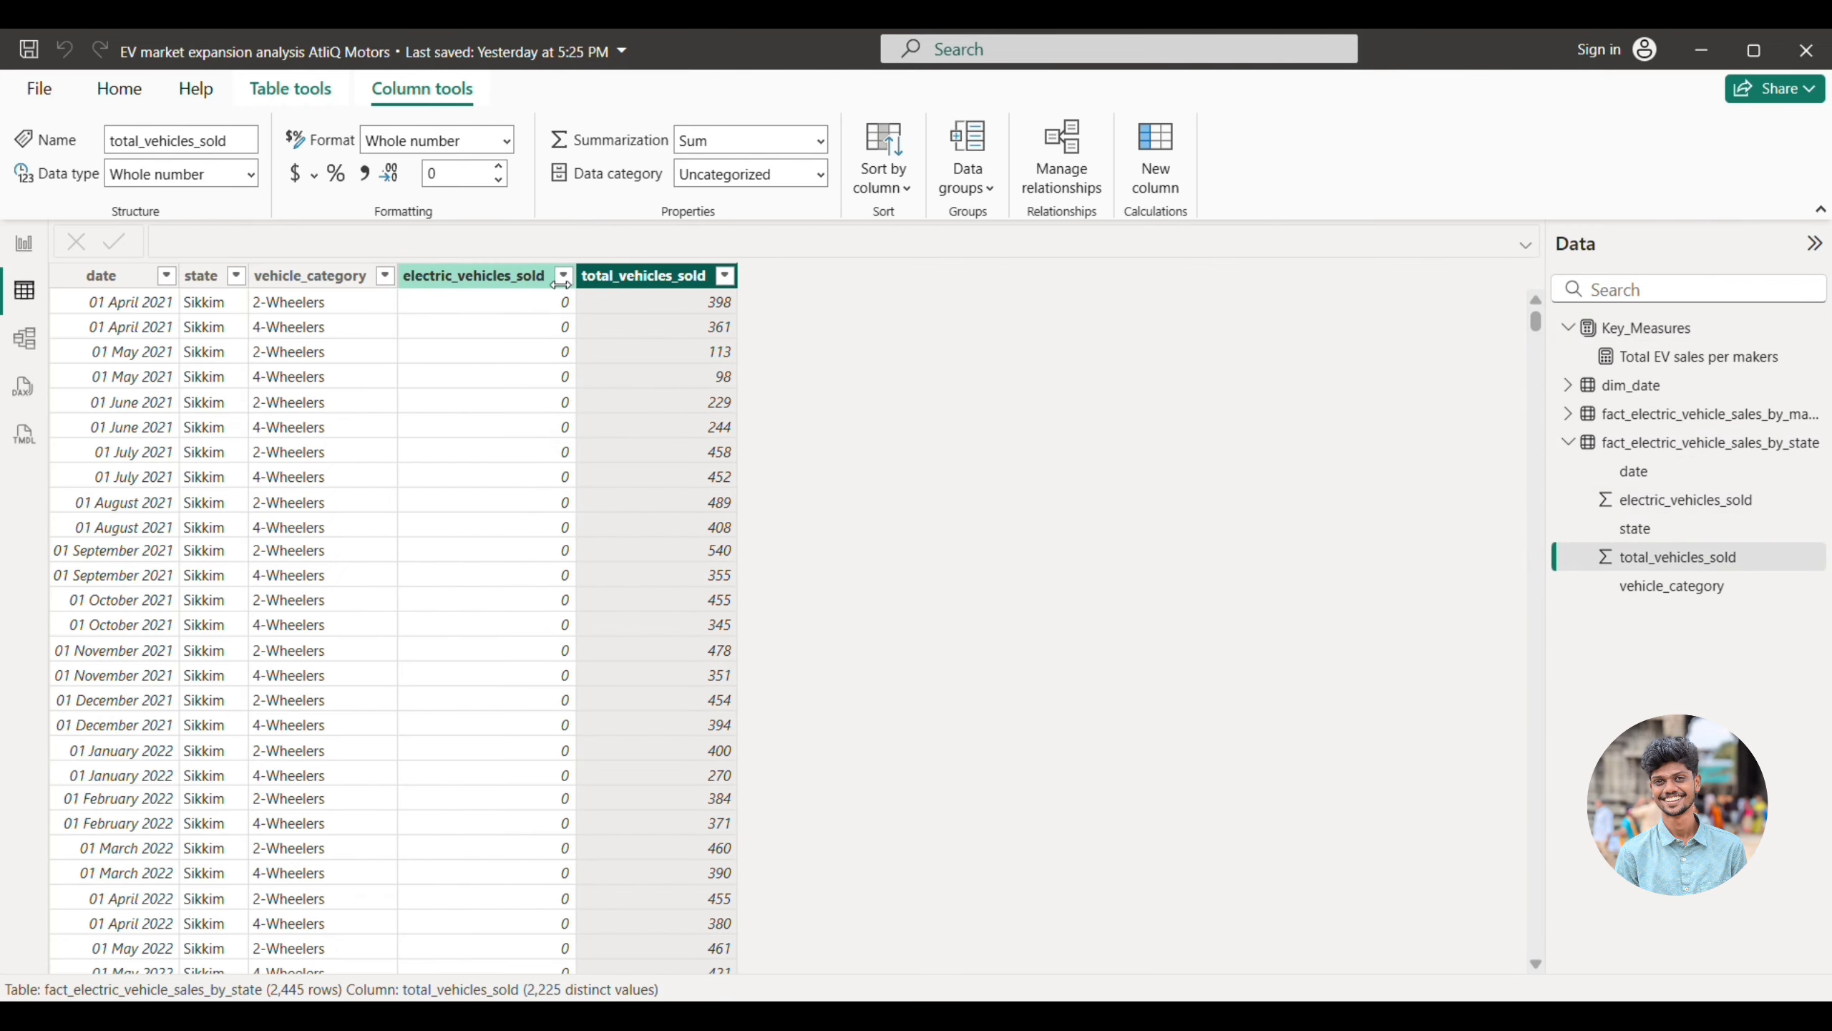
pyautogui.click(22, 249)
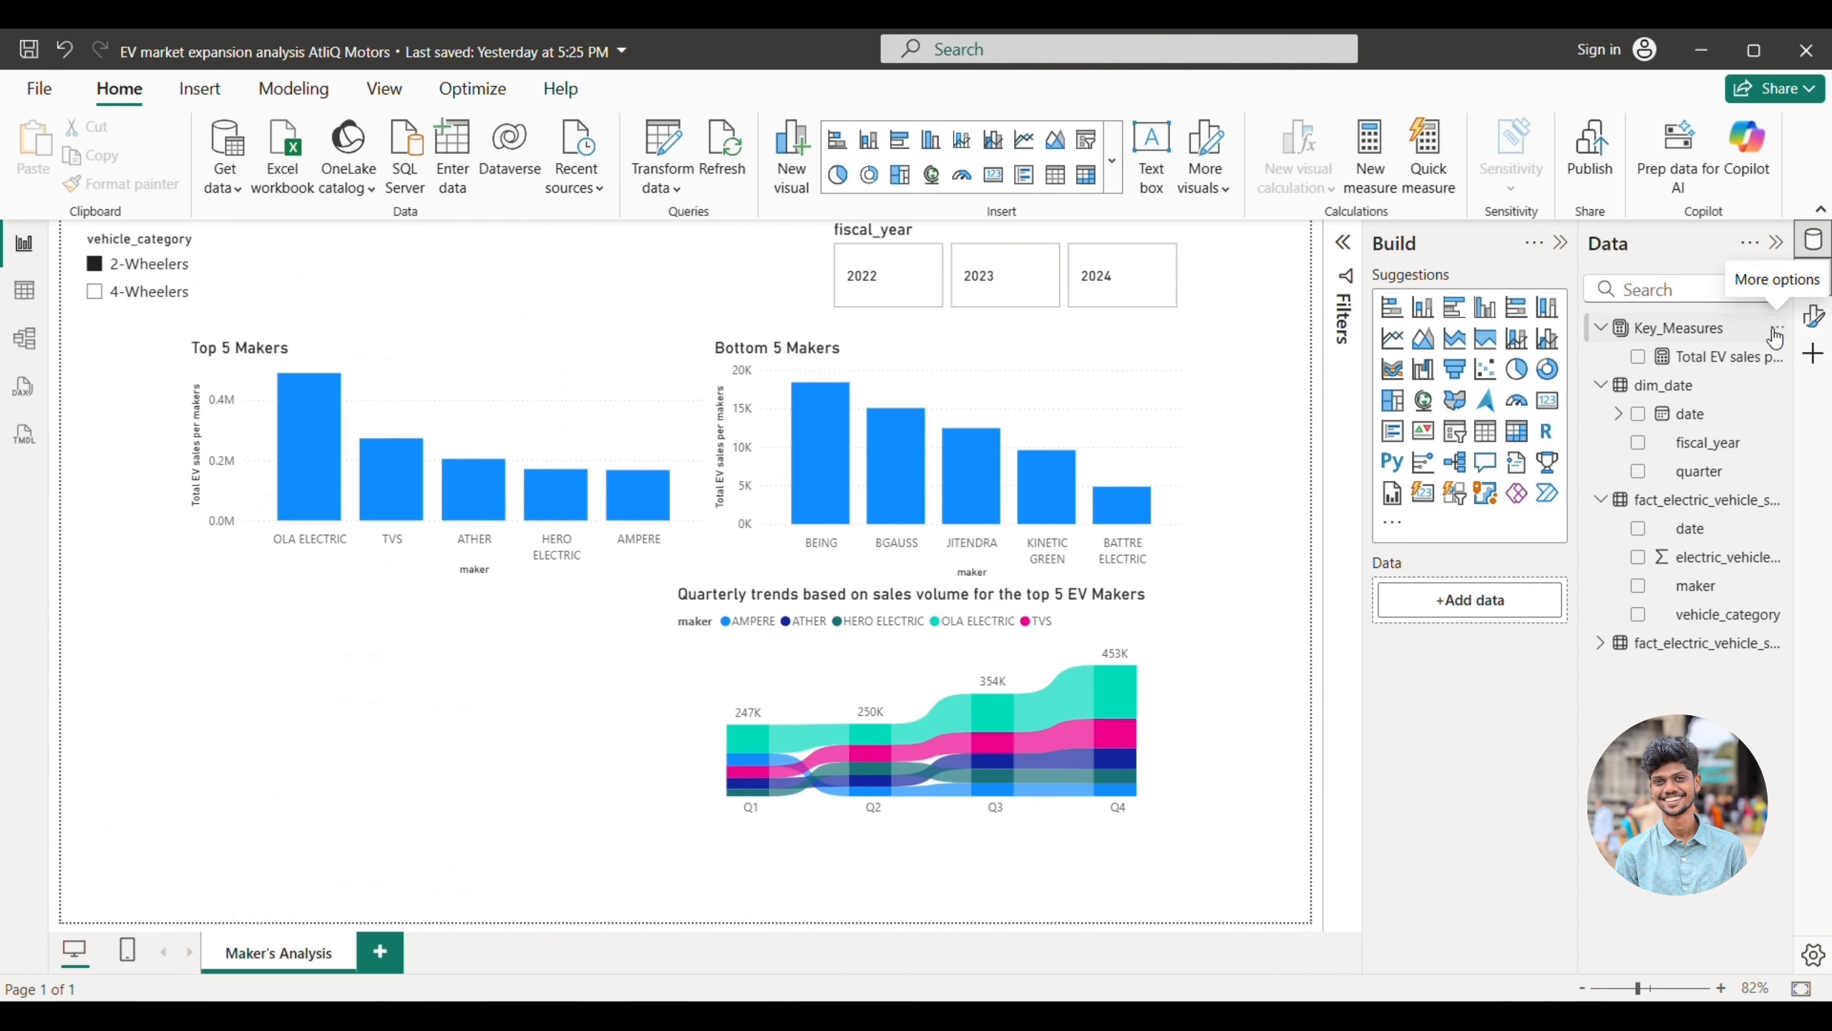
# - Create a Key_Measures measure: Total EV sales per state = SUM(fact_electric_vehicle_sales_by_state[electric_vehicles_sold])
pyautogui.click(1775, 337)
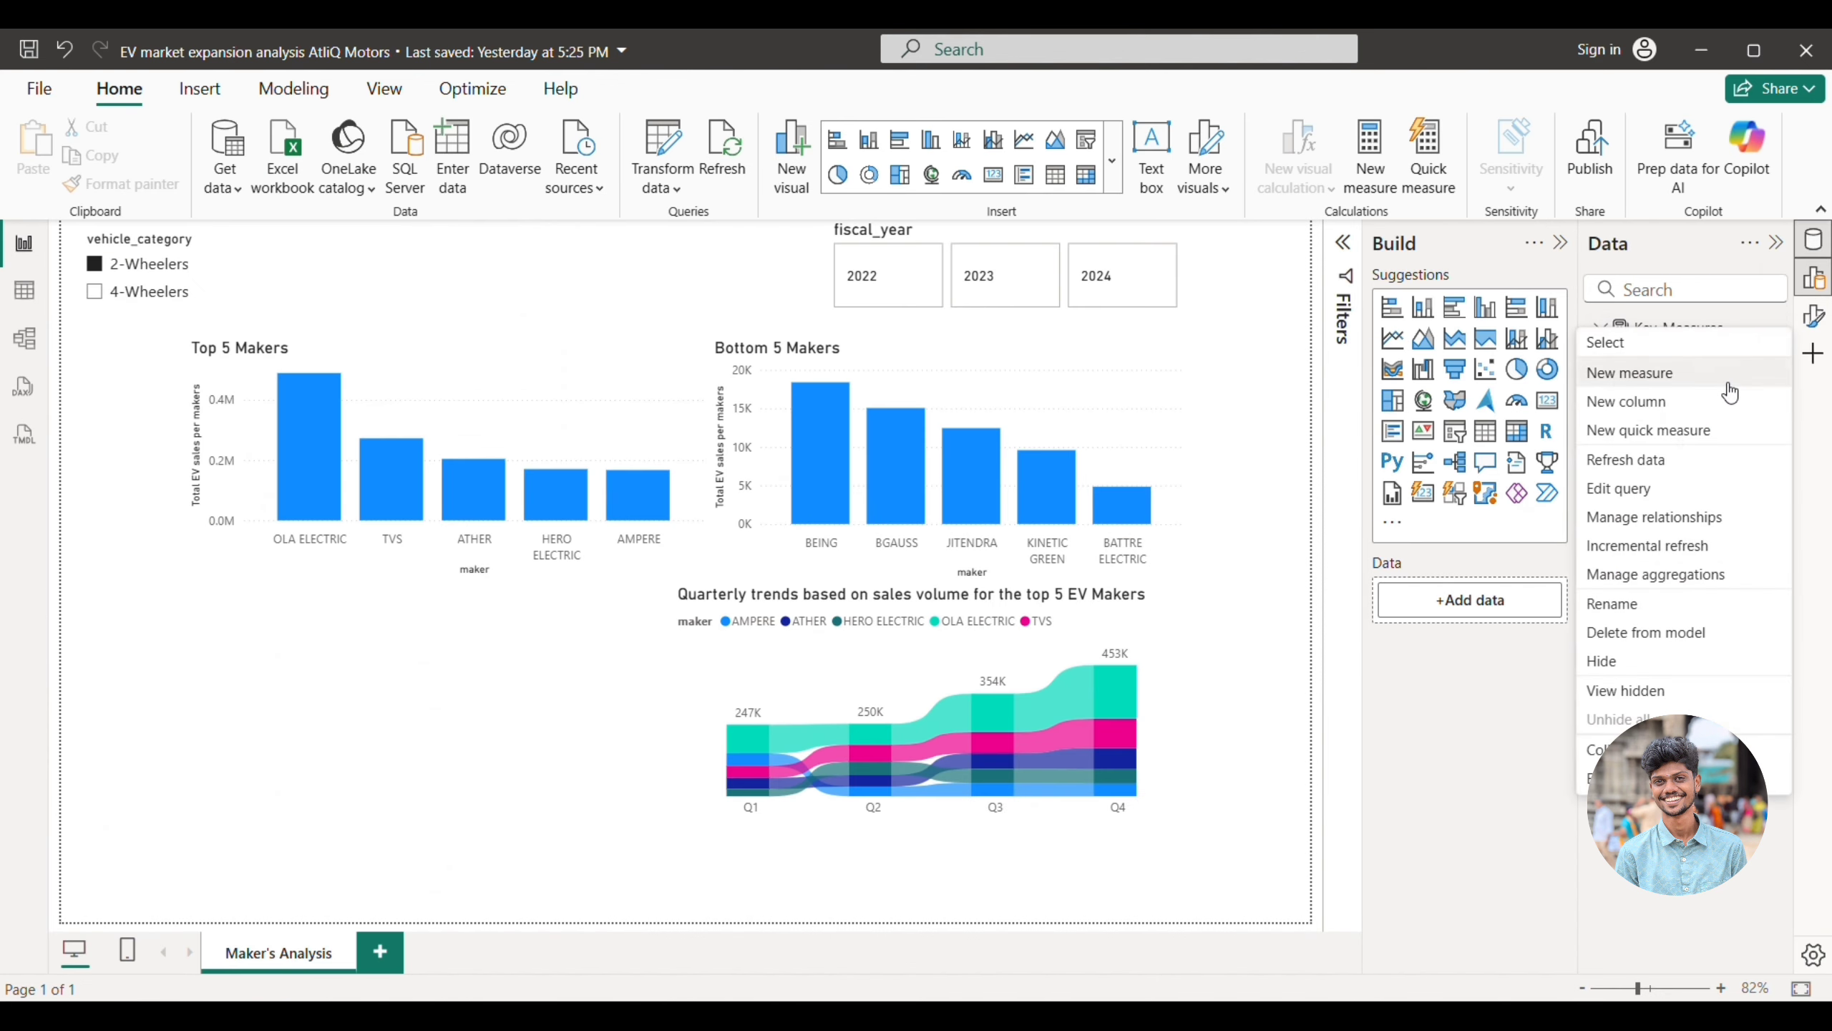
pyautogui.click(1029, 327)
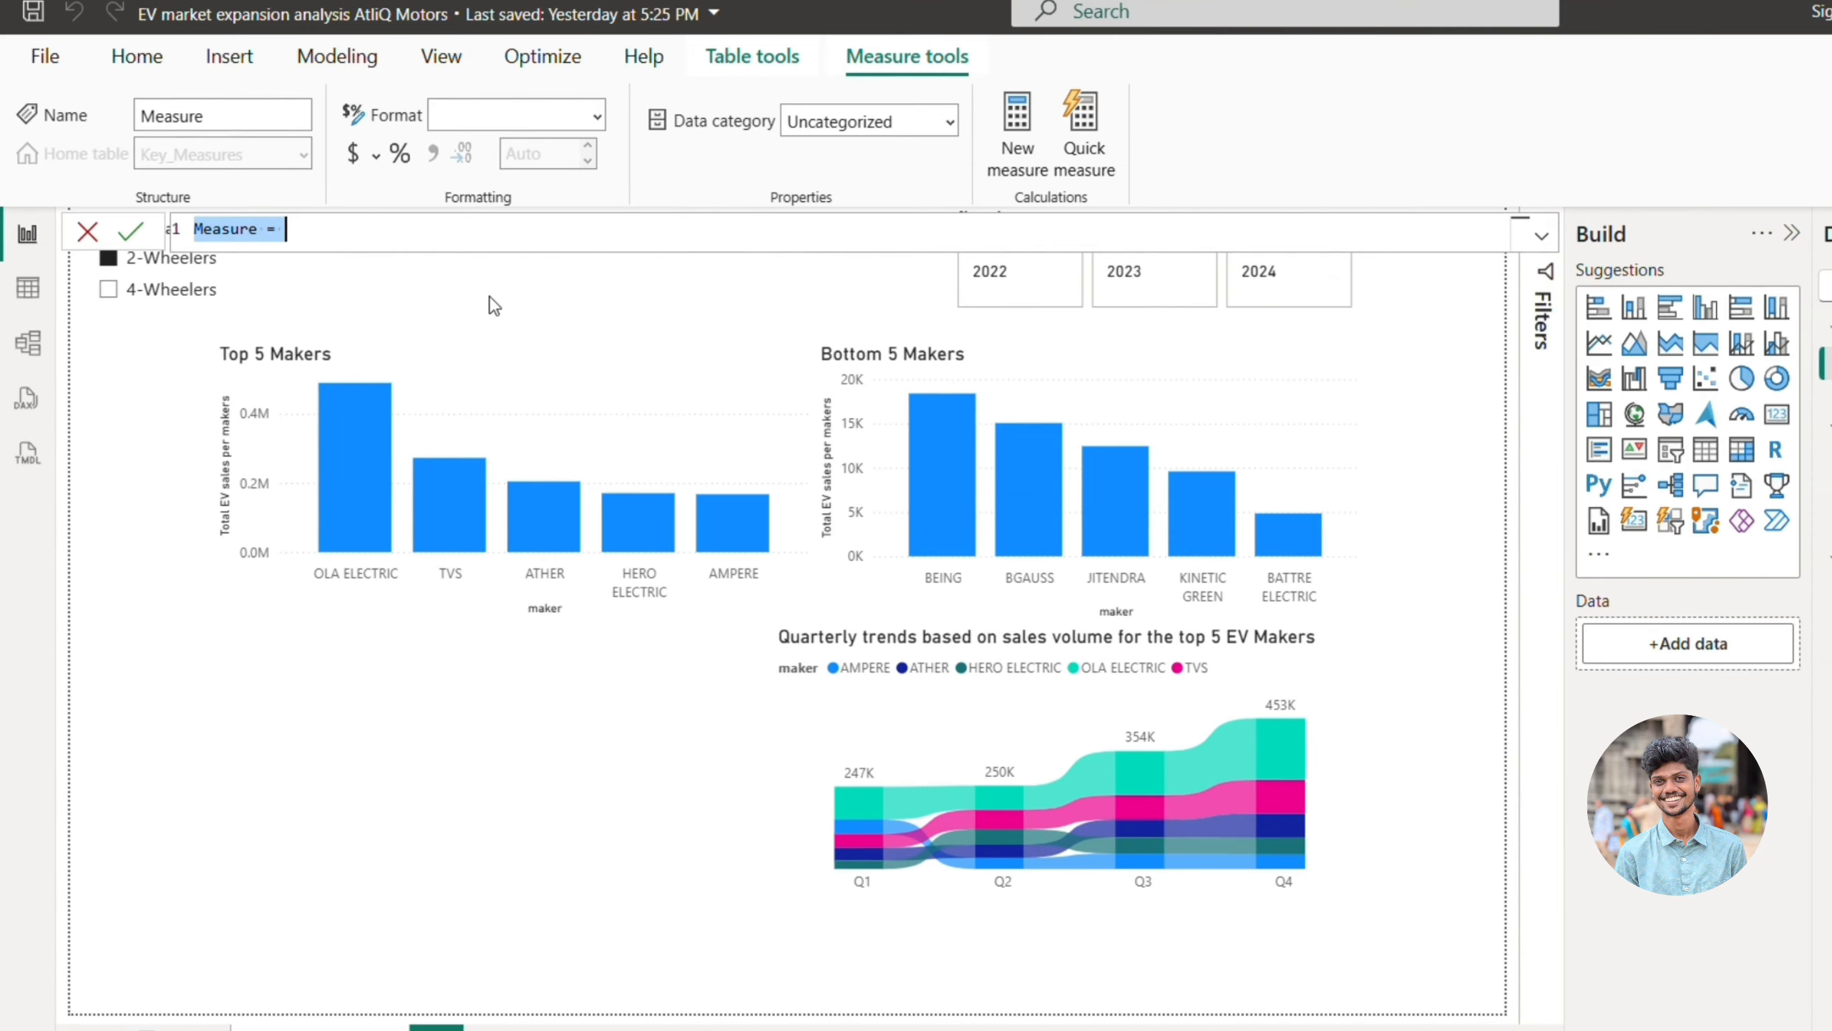
pyautogui.press('BackSpace')
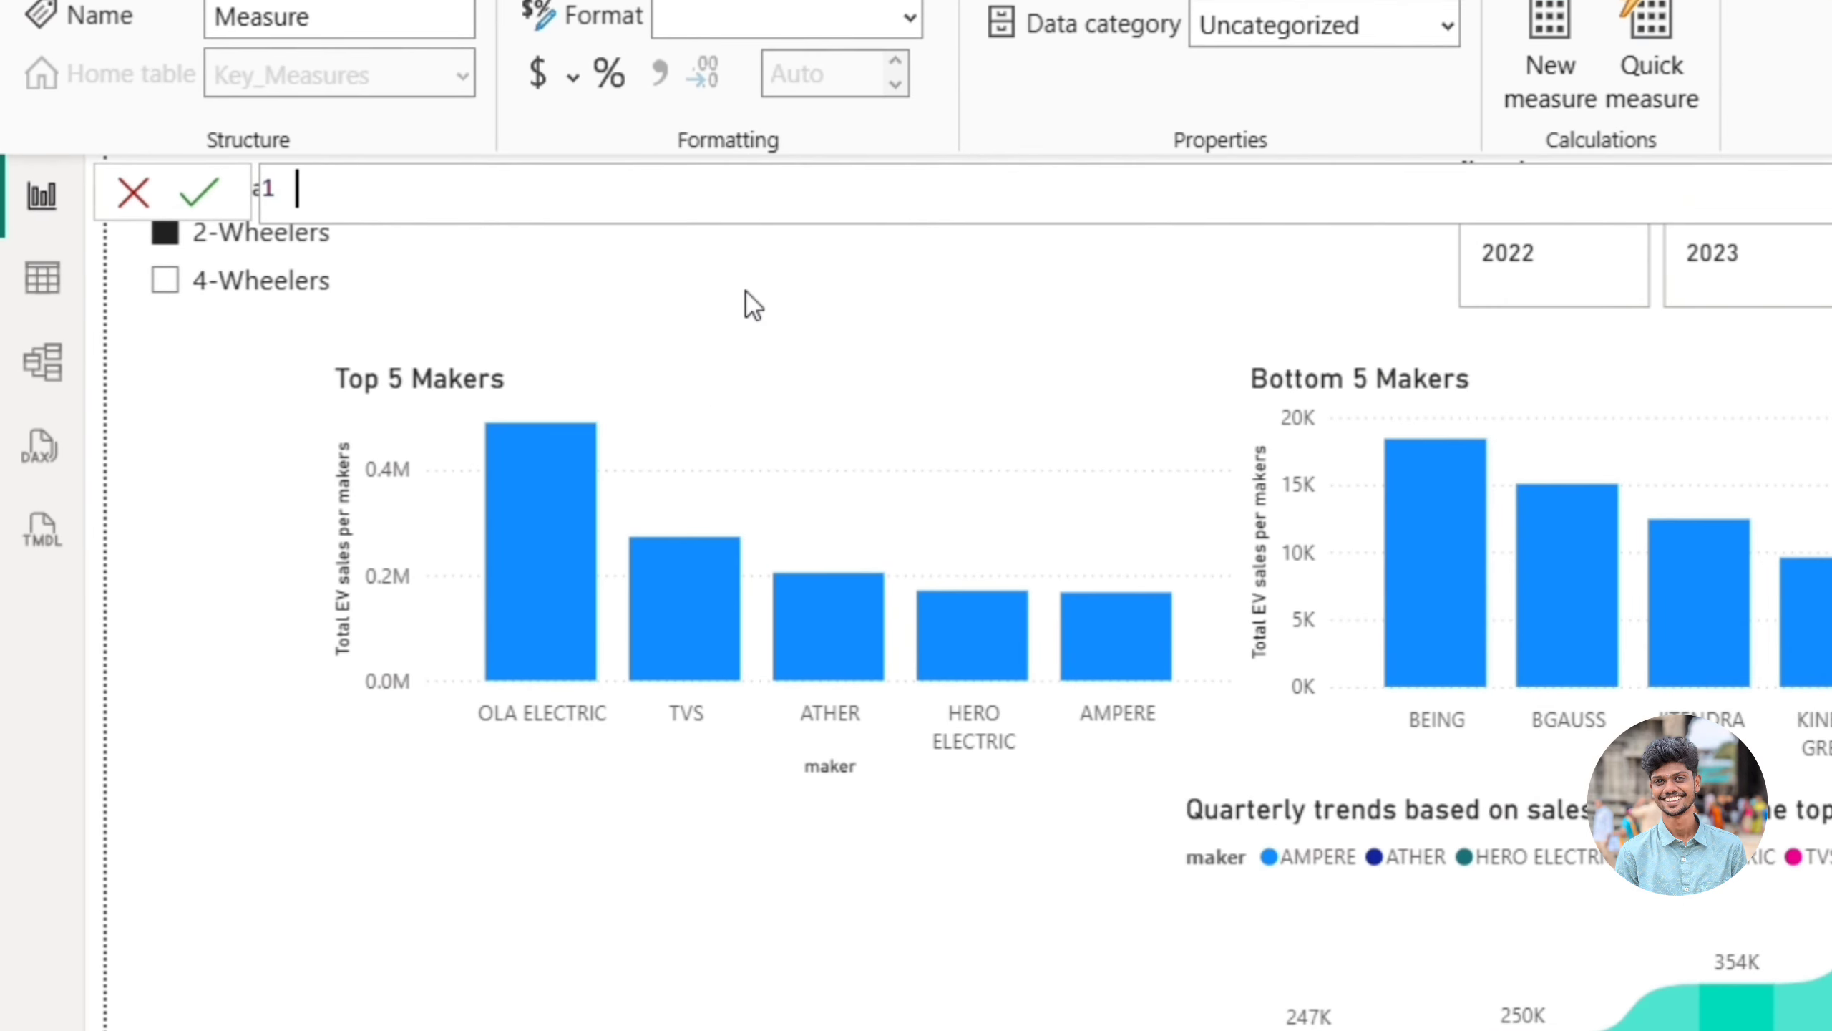
pyautogui.write('Total EV sal')
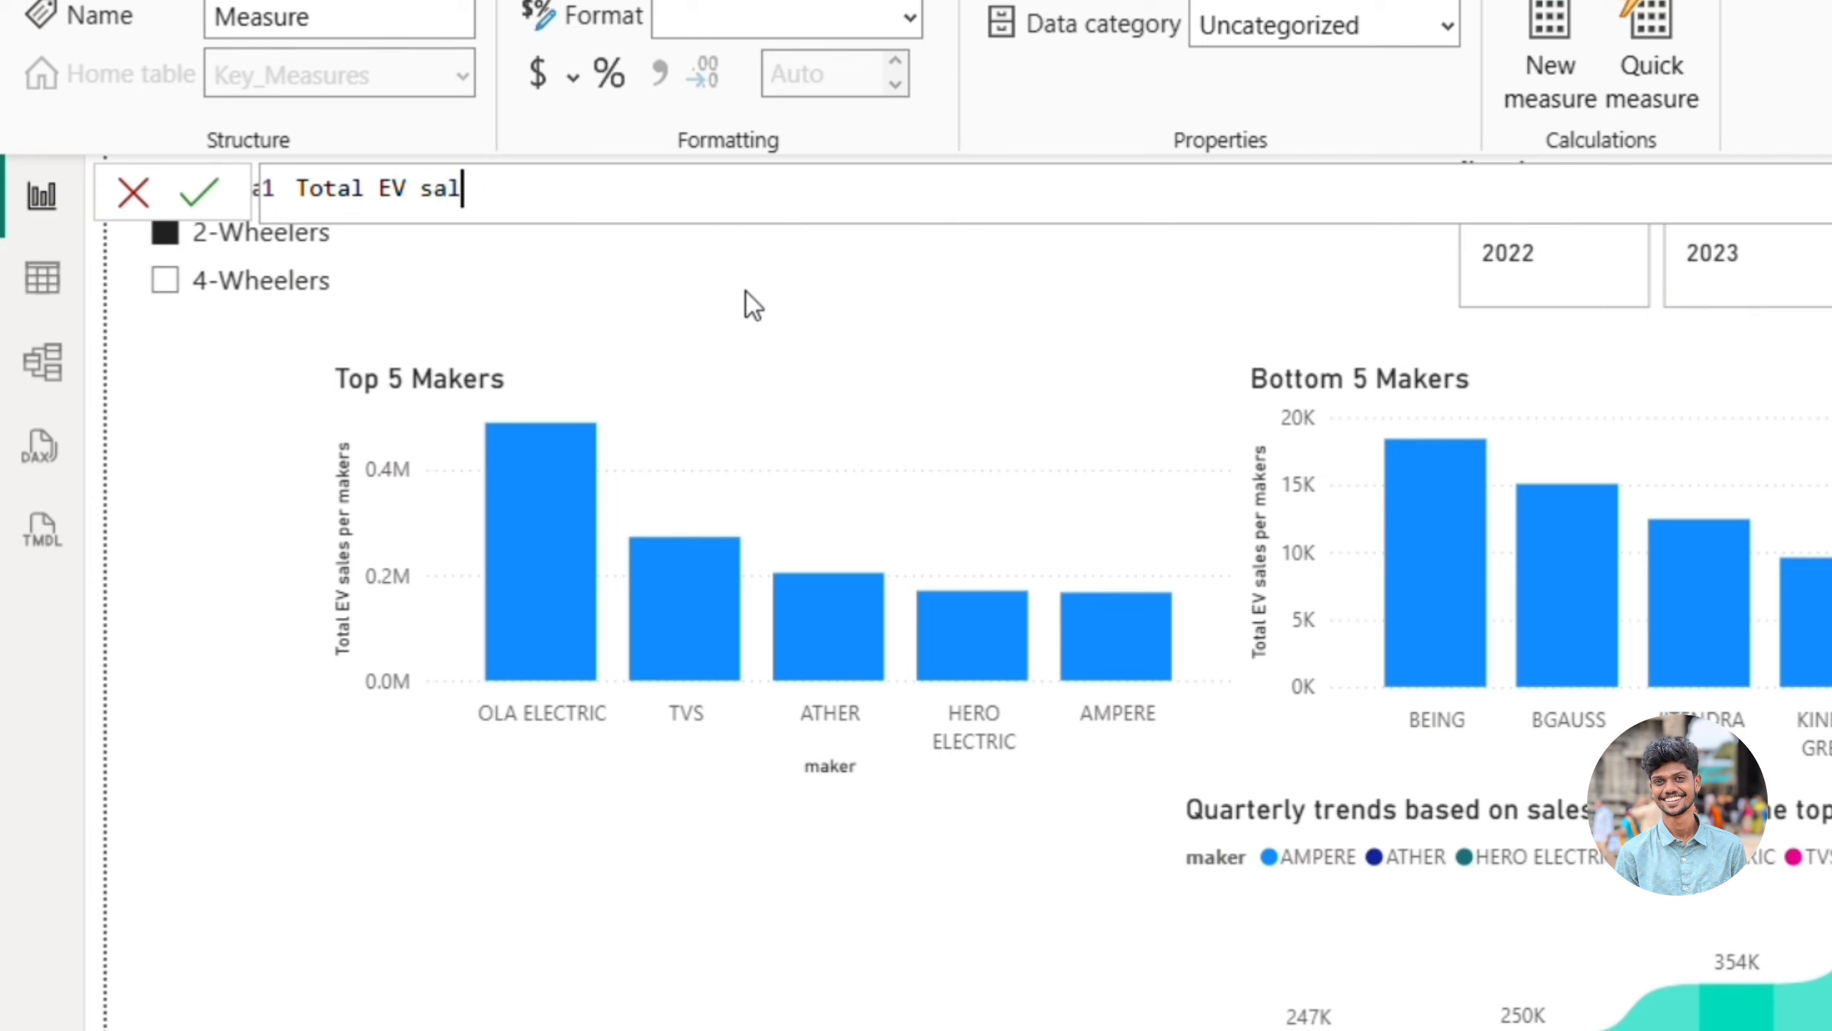
pyautogui.write('es per st')
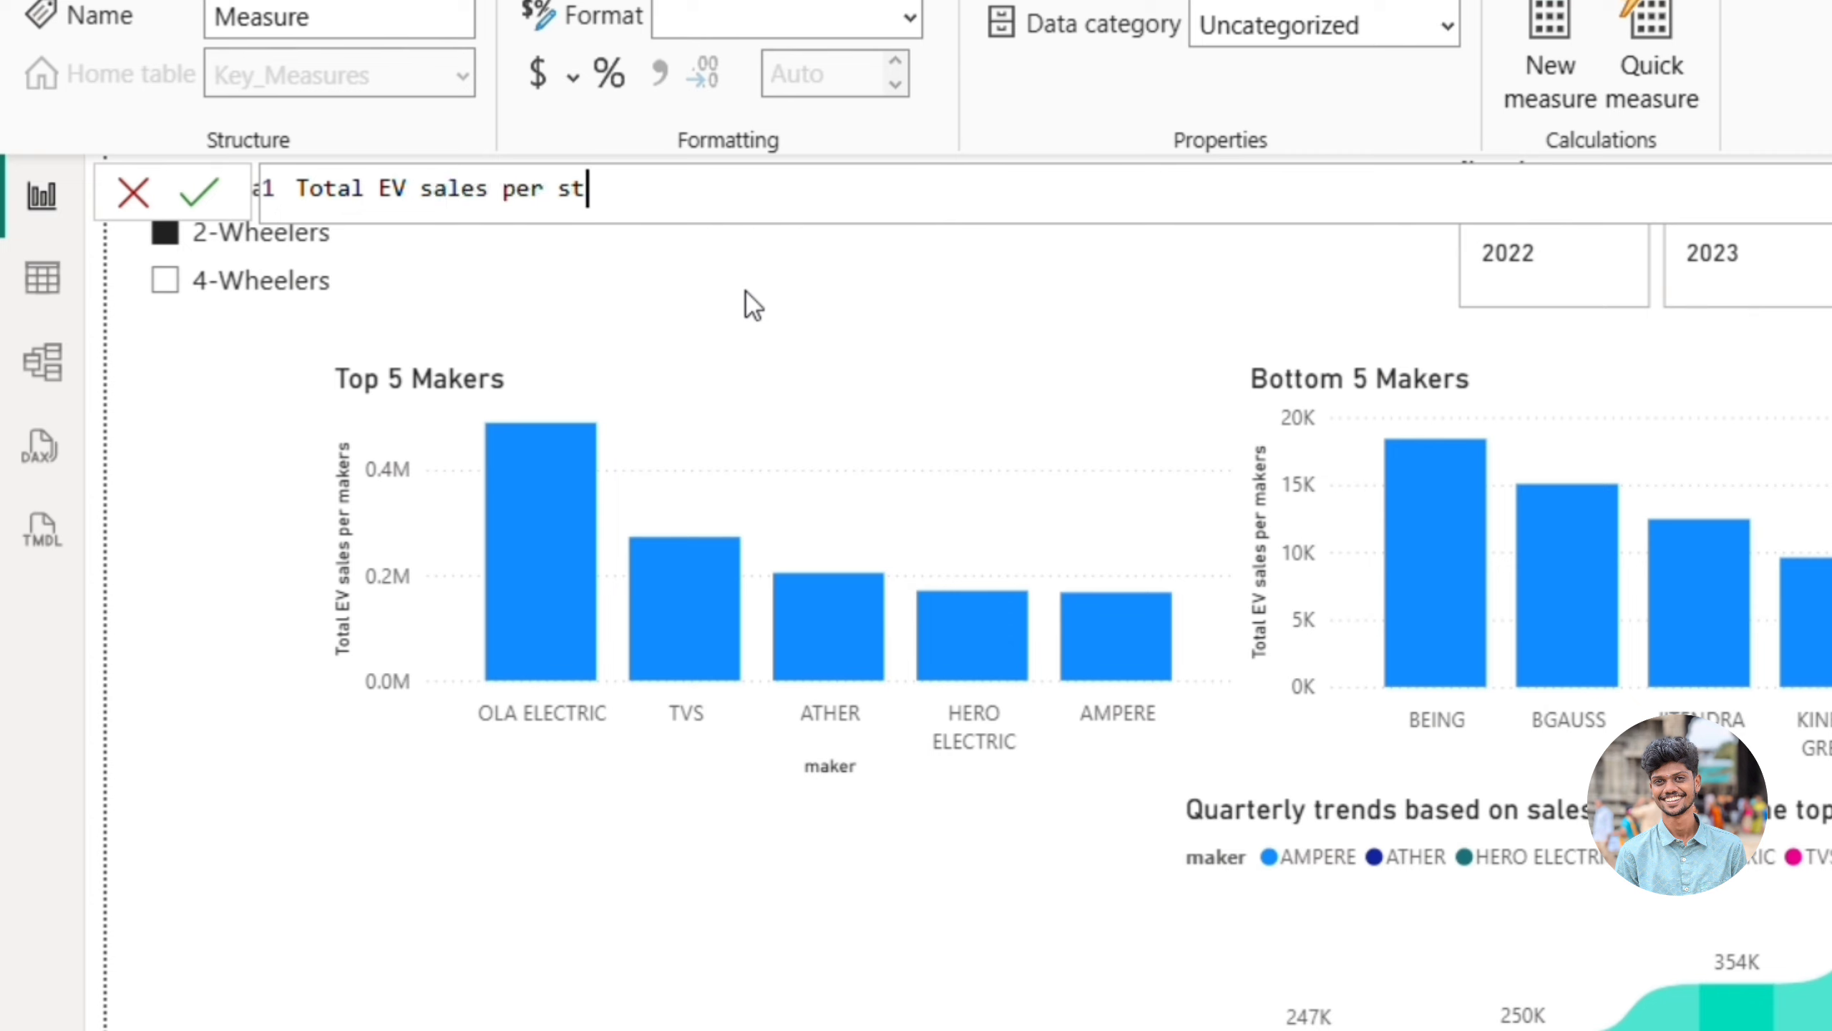
pyautogui.write('ate = sum')
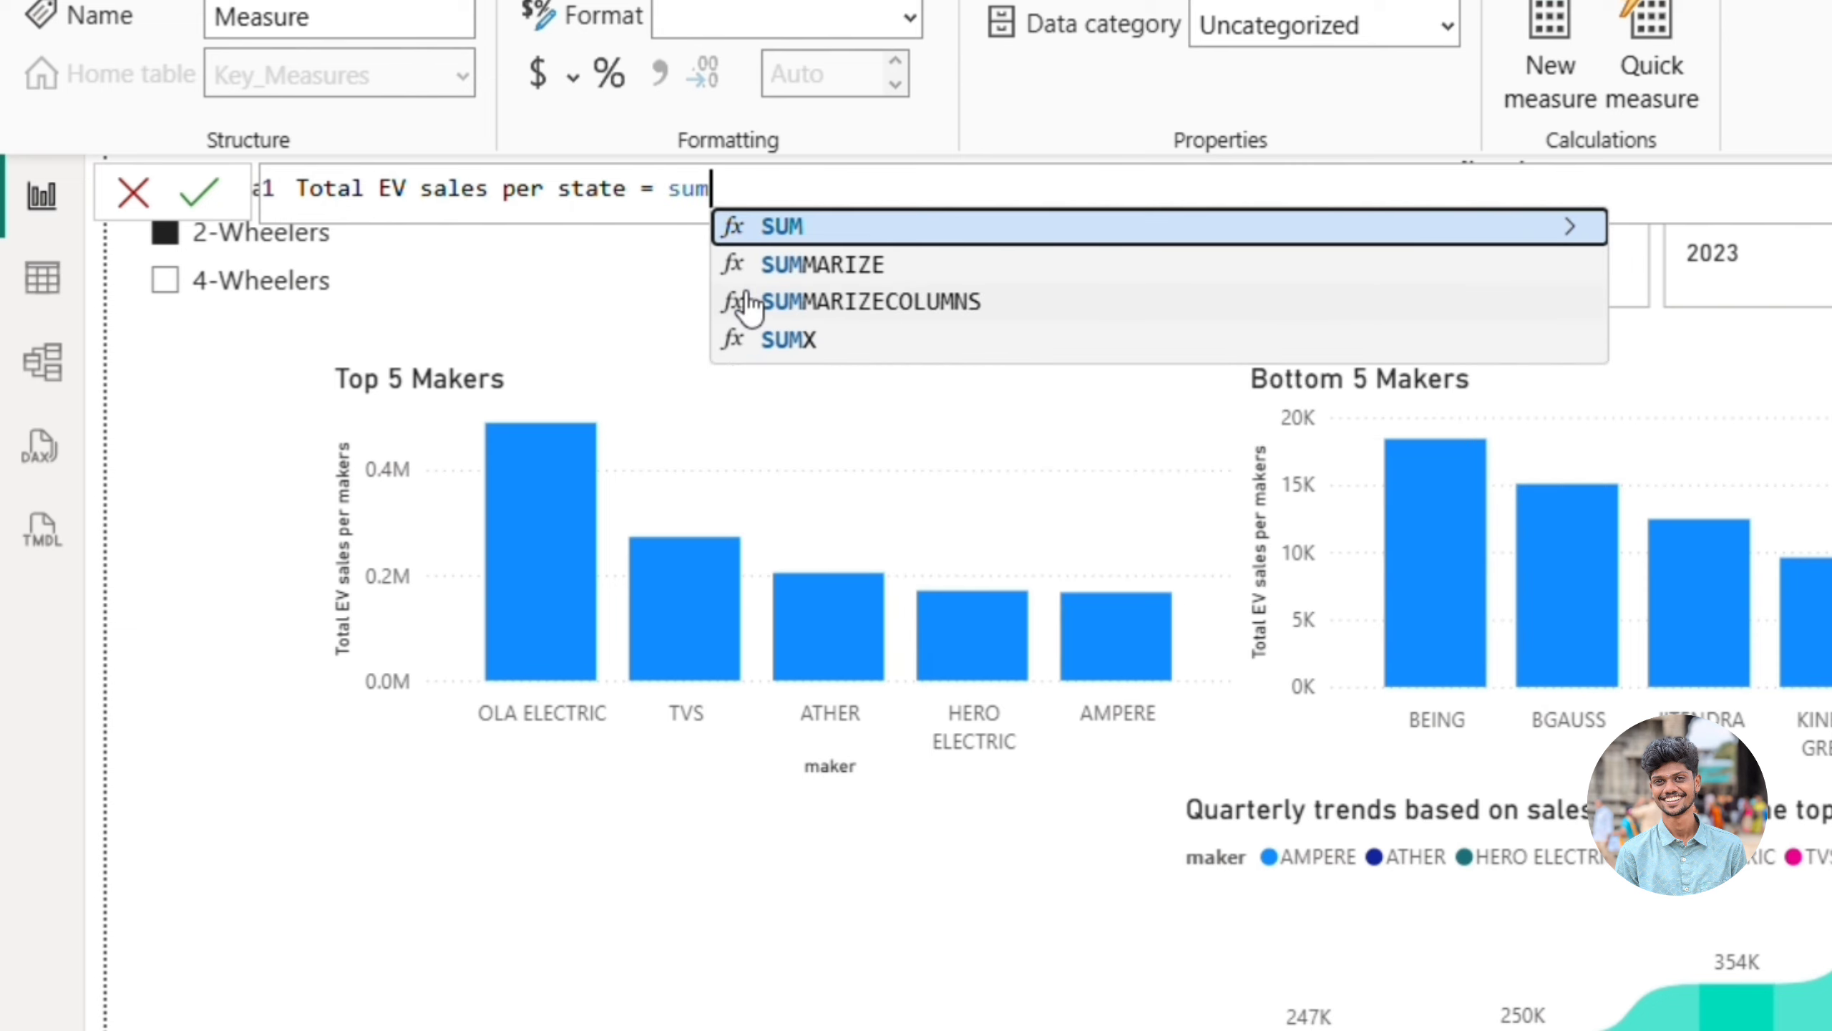
pyautogui.press('Tab')
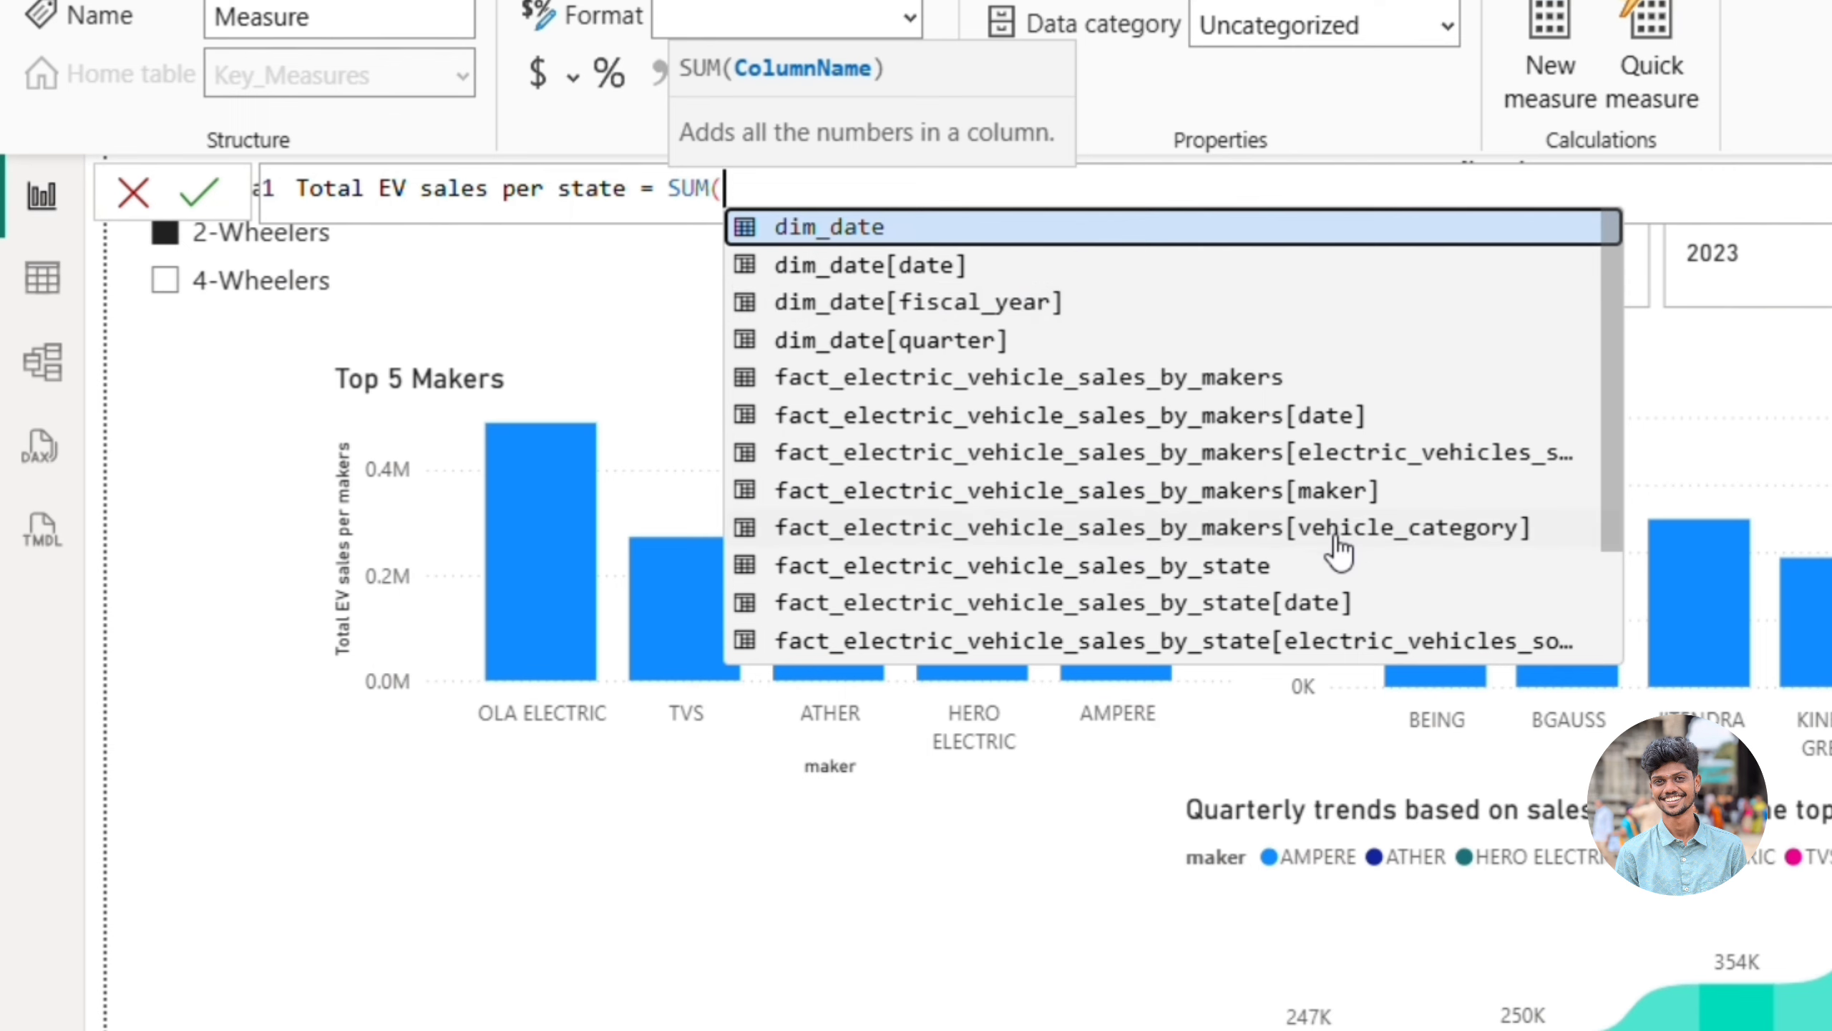
pyautogui.click(1317, 642)
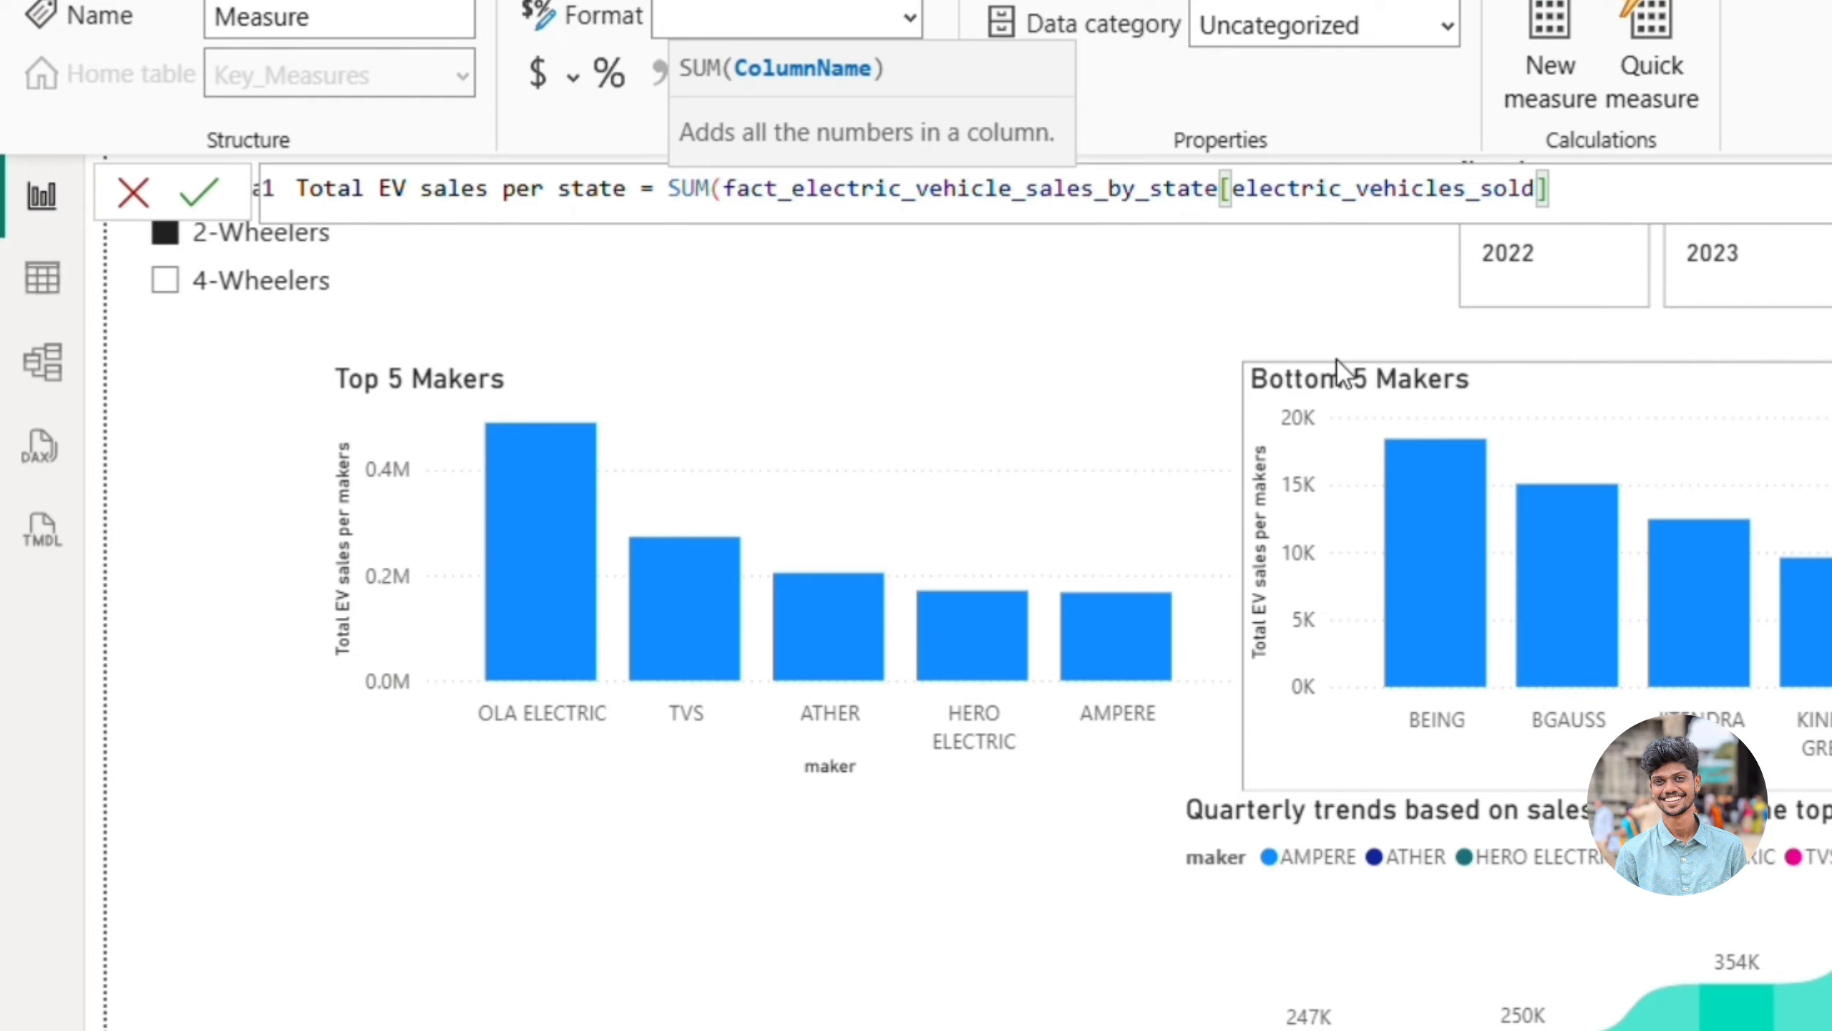
pyautogui.write(')')
pyautogui.press('Return')
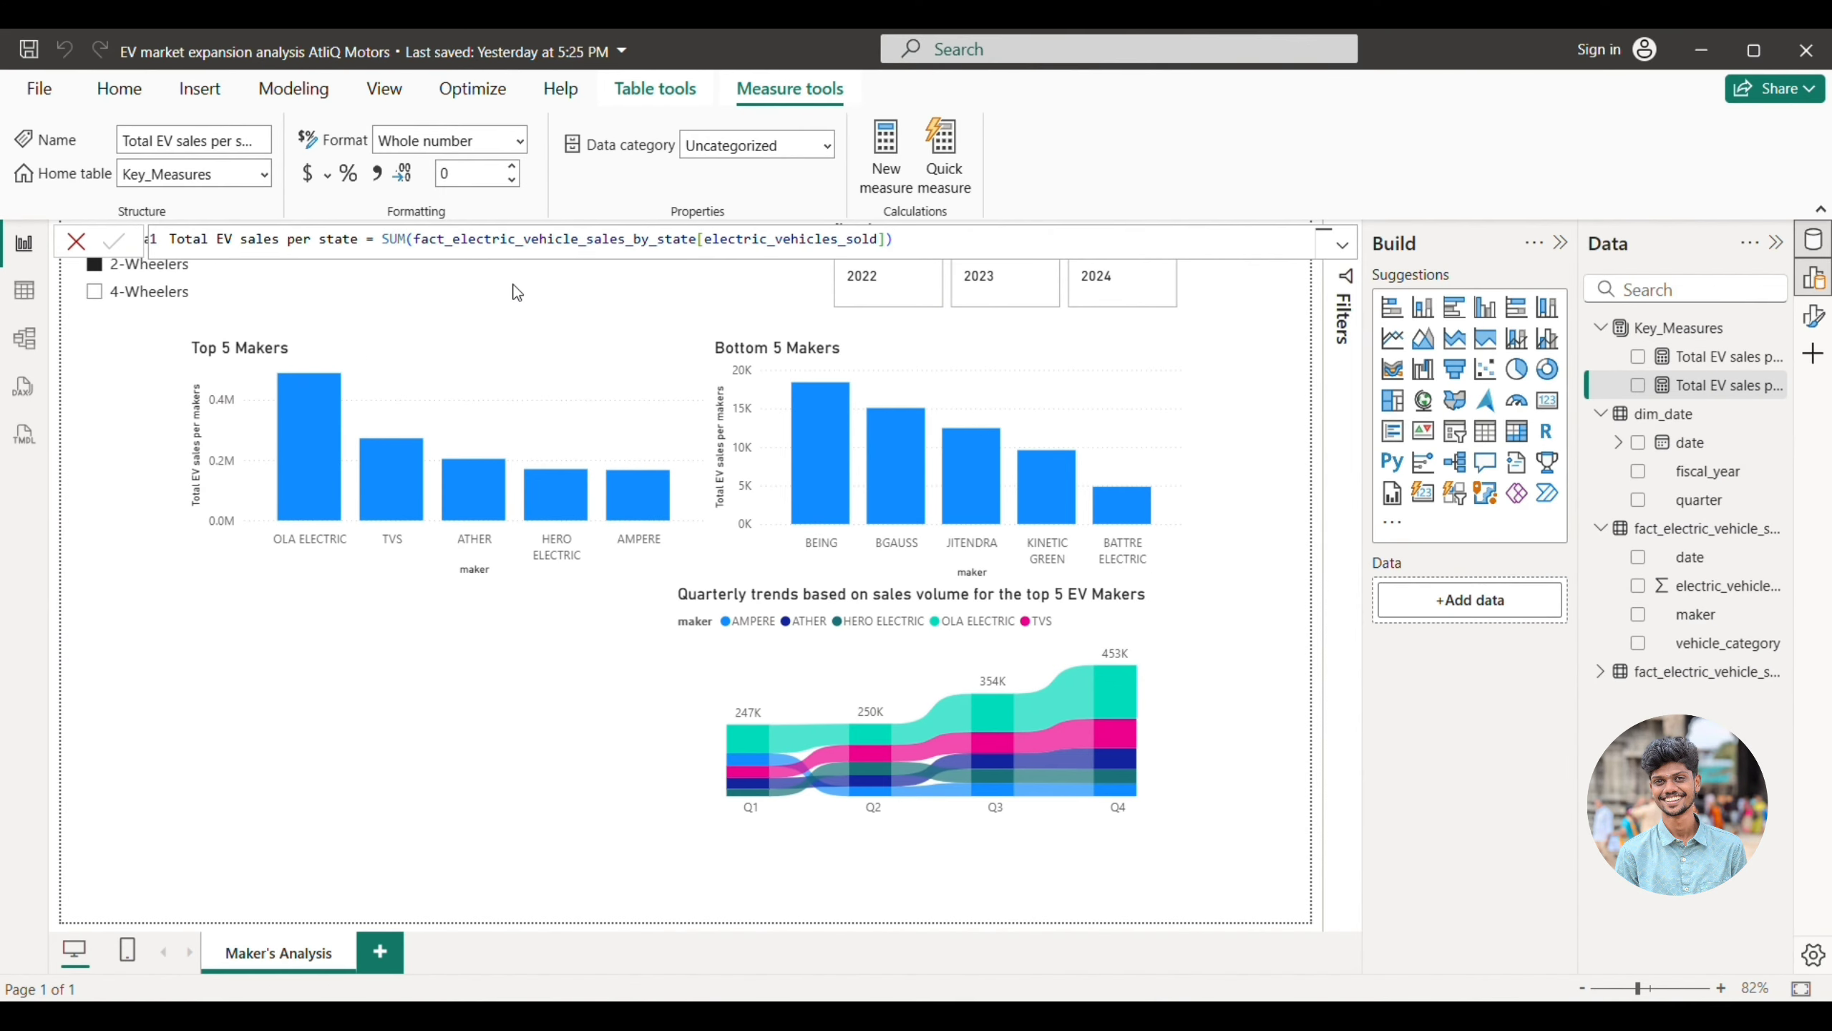
pyautogui.click(1224, 412)
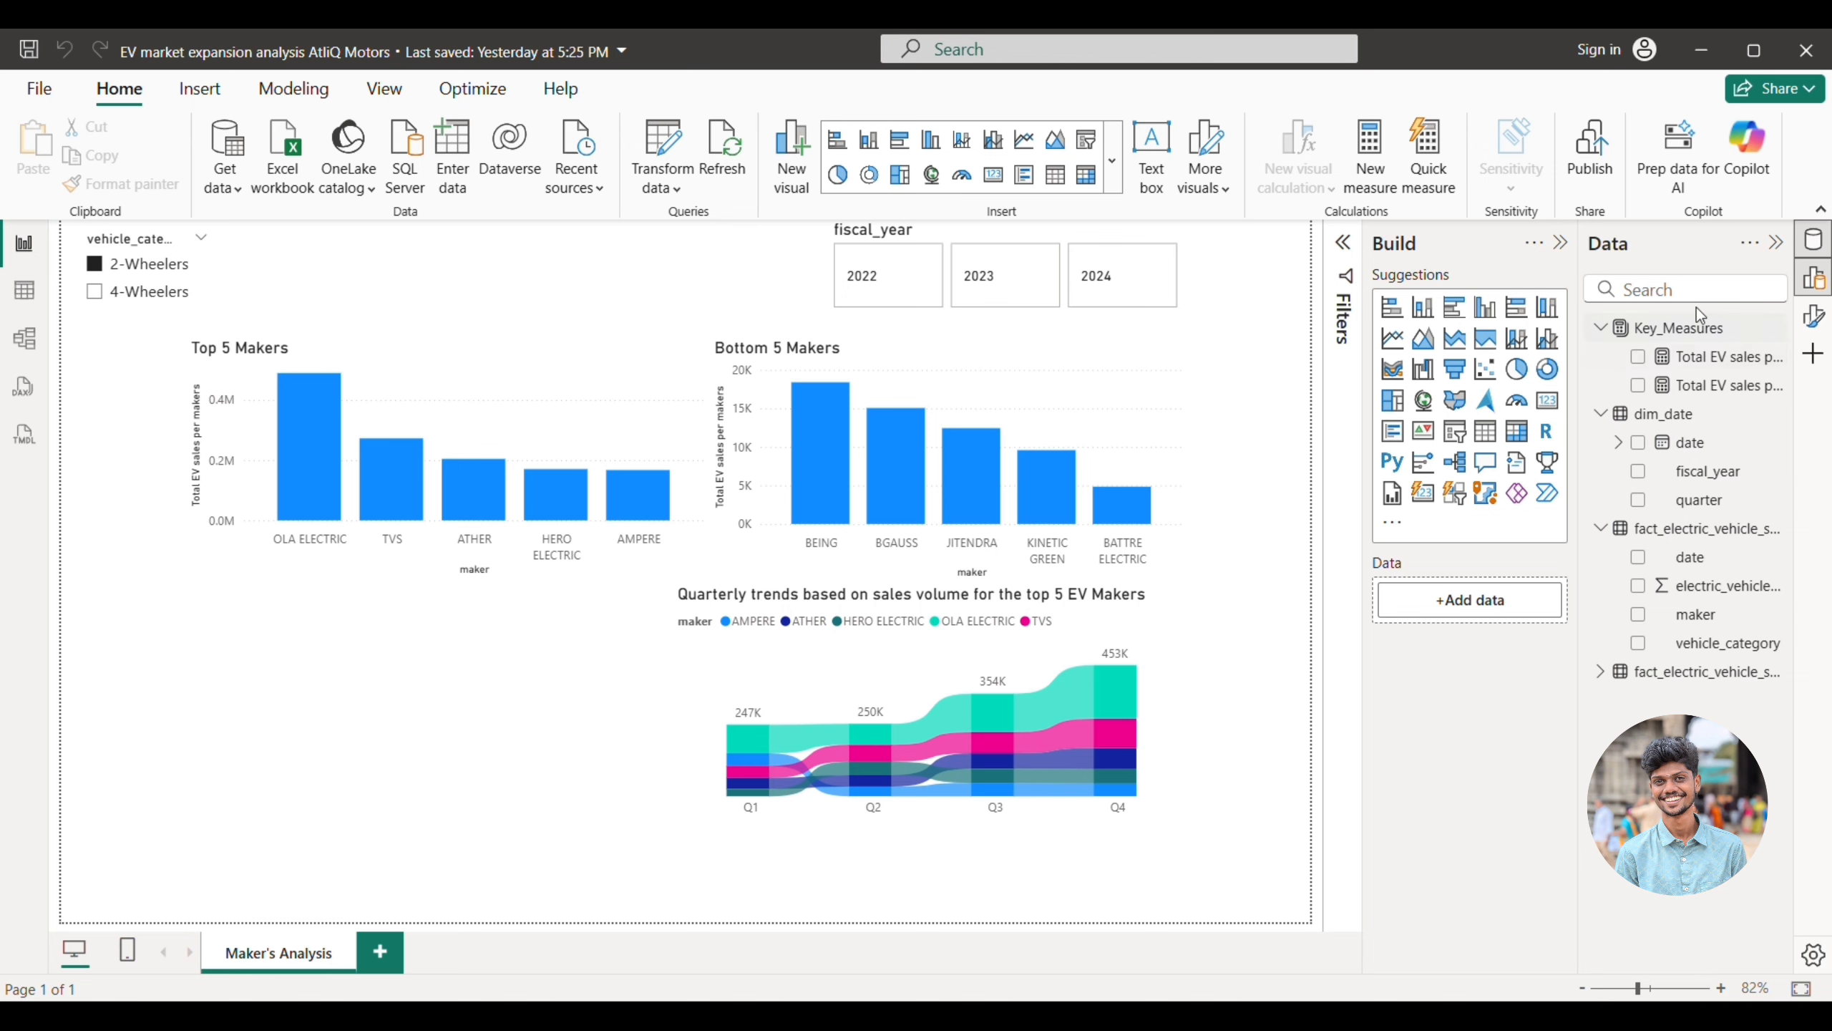
# - Create a Key_Measures measure: Total sales per state = SUM(fact_electric_vehicle_sales_by_state[total_vehicles_sold])
pyautogui.click(1778, 327)
pyautogui.click(1686, 372)
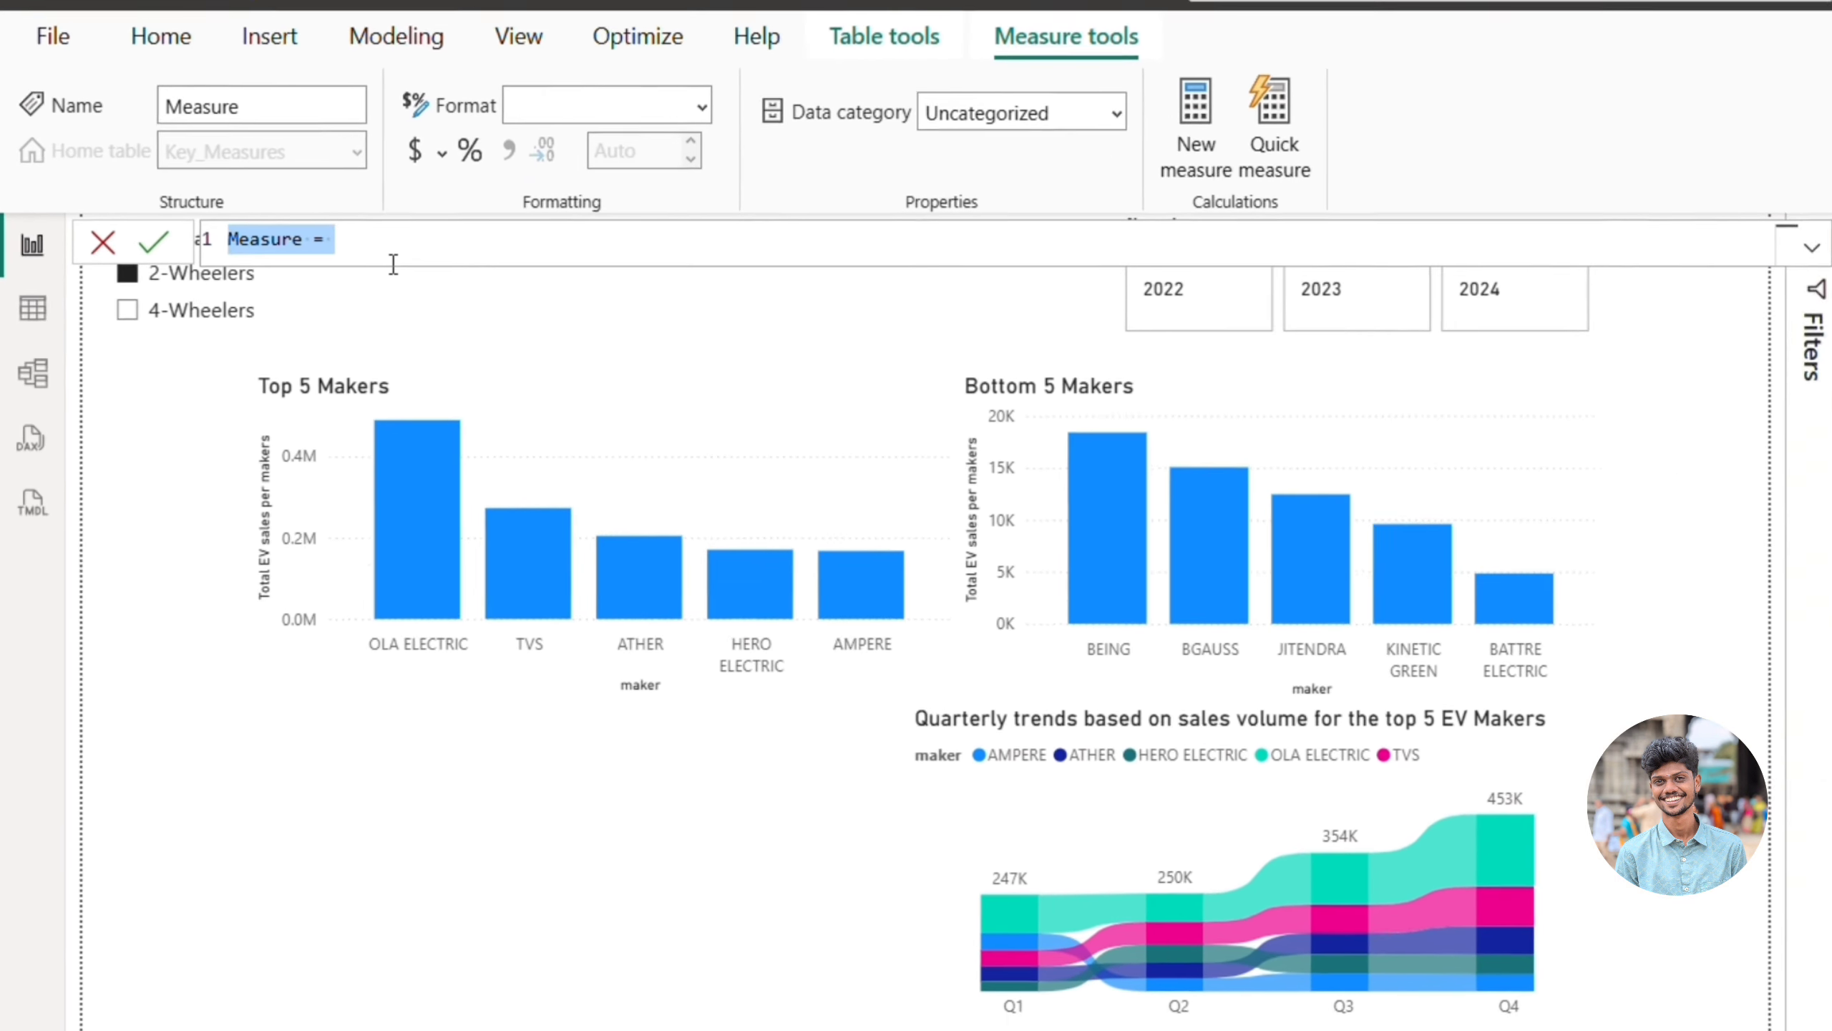
pyautogui.write('T')
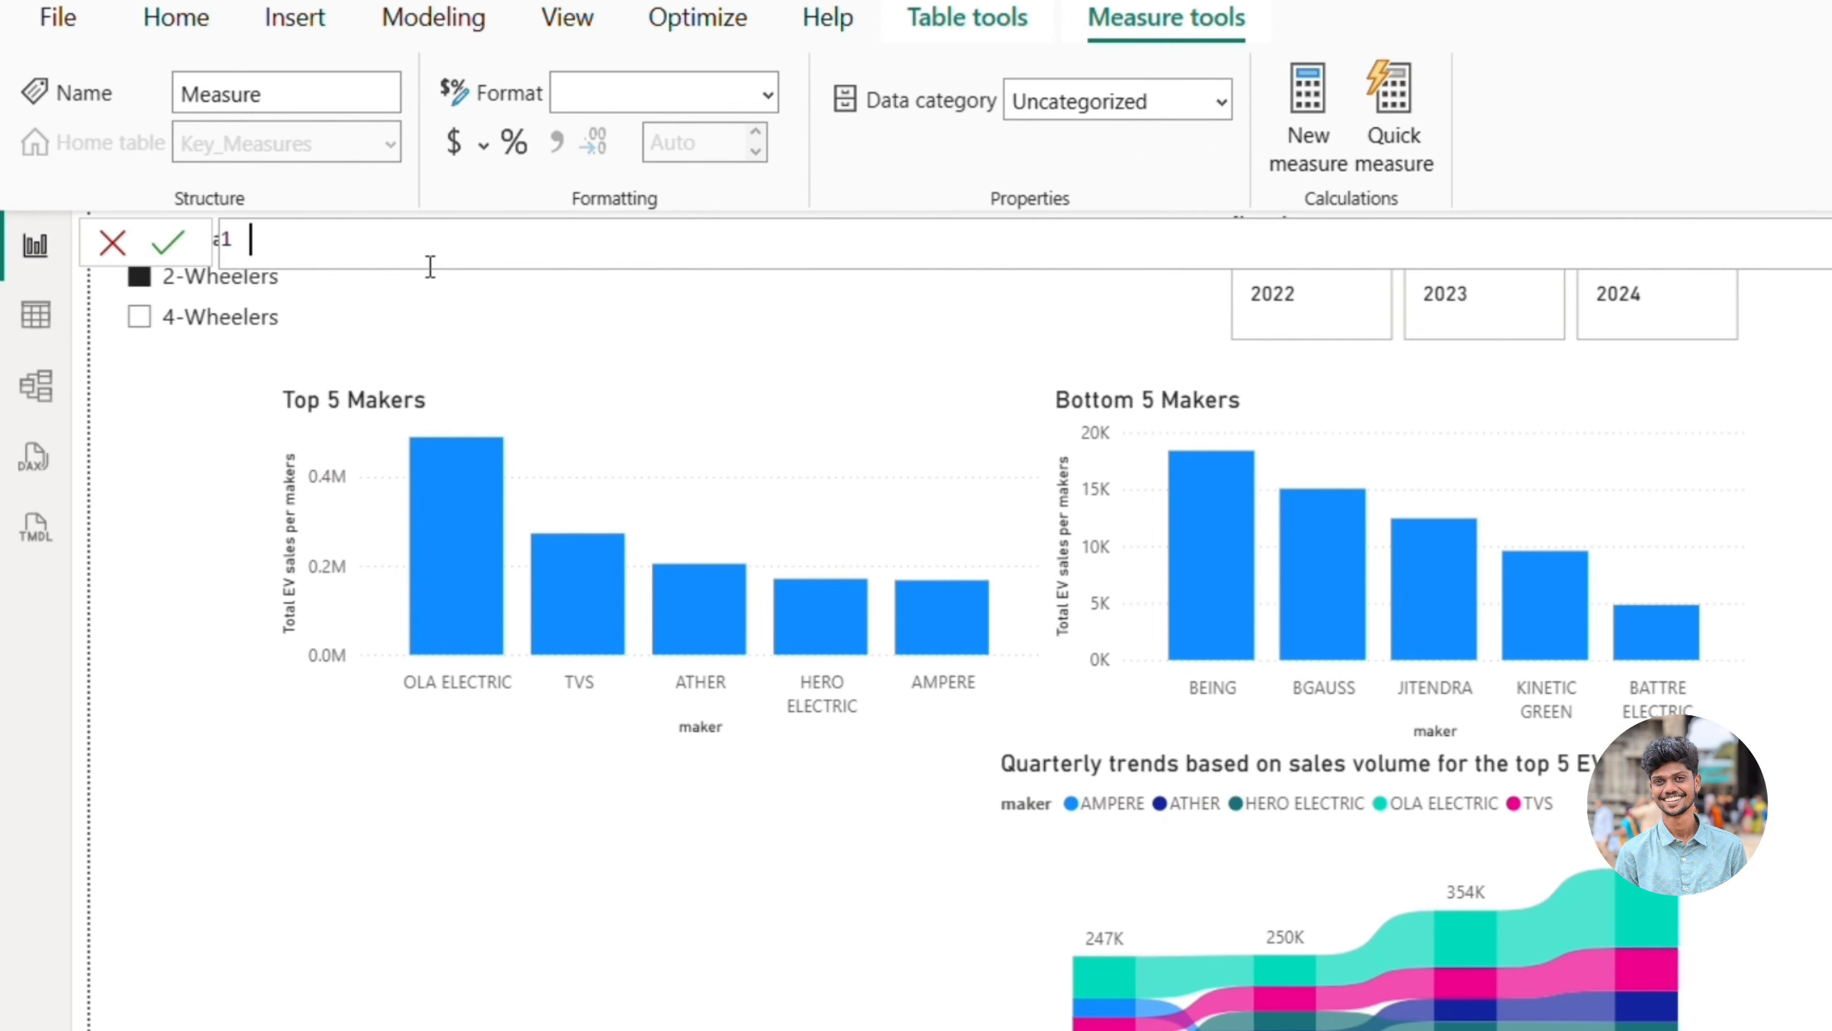
pyautogui.write('p')
pyautogui.press('BackSpace')
pyautogui.write('otal sales per state ')
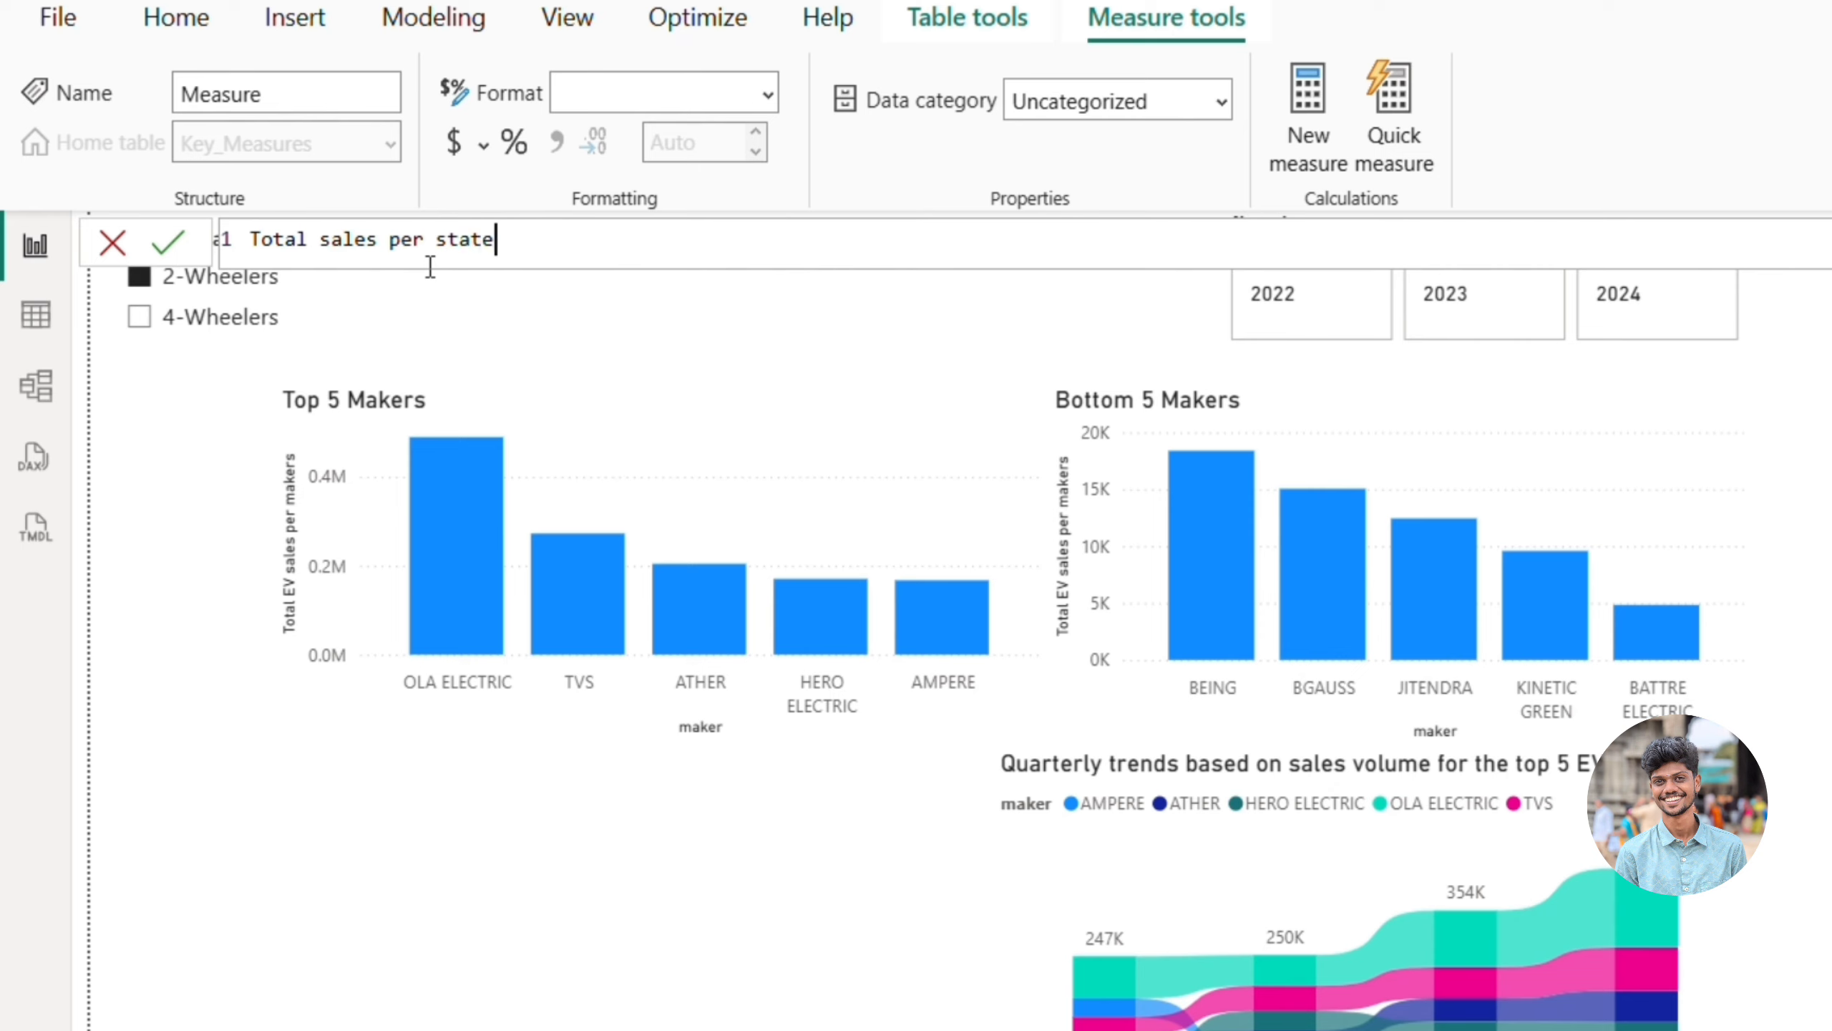
pyautogui.write('= sum')
pyautogui.press('Tab')
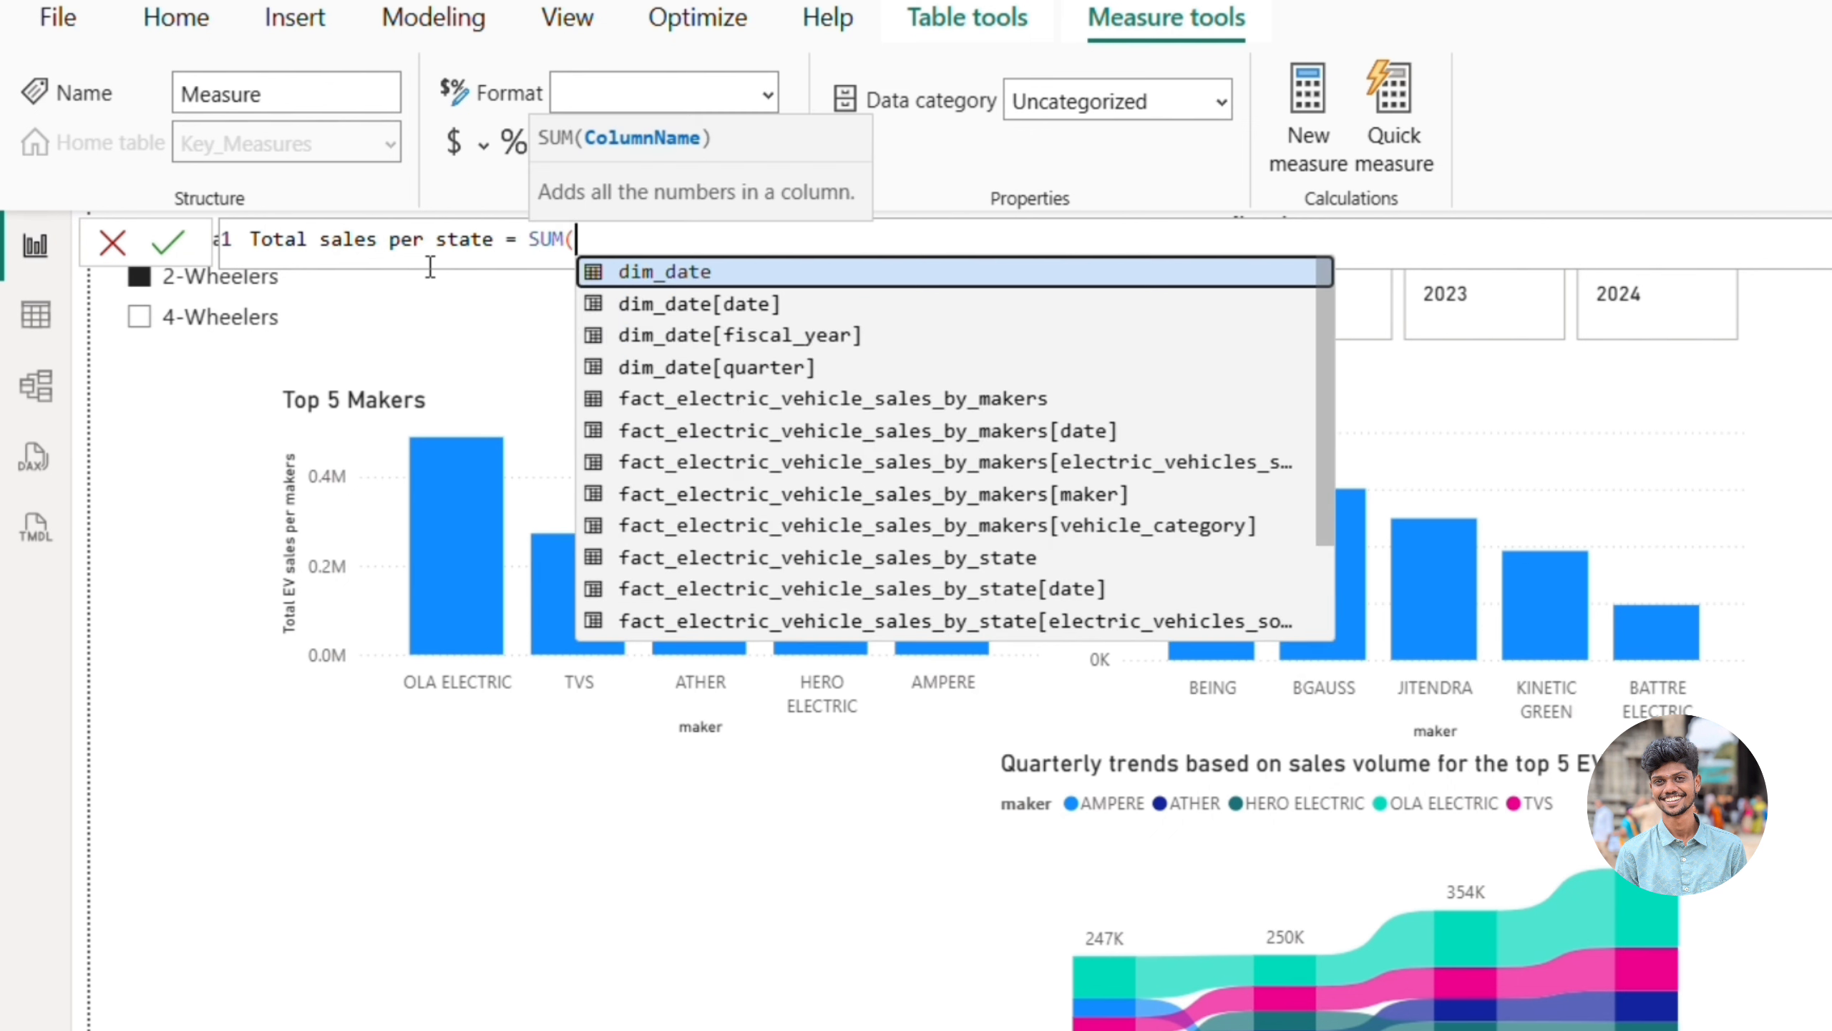
pyautogui.scroll(-2, 776, 409)
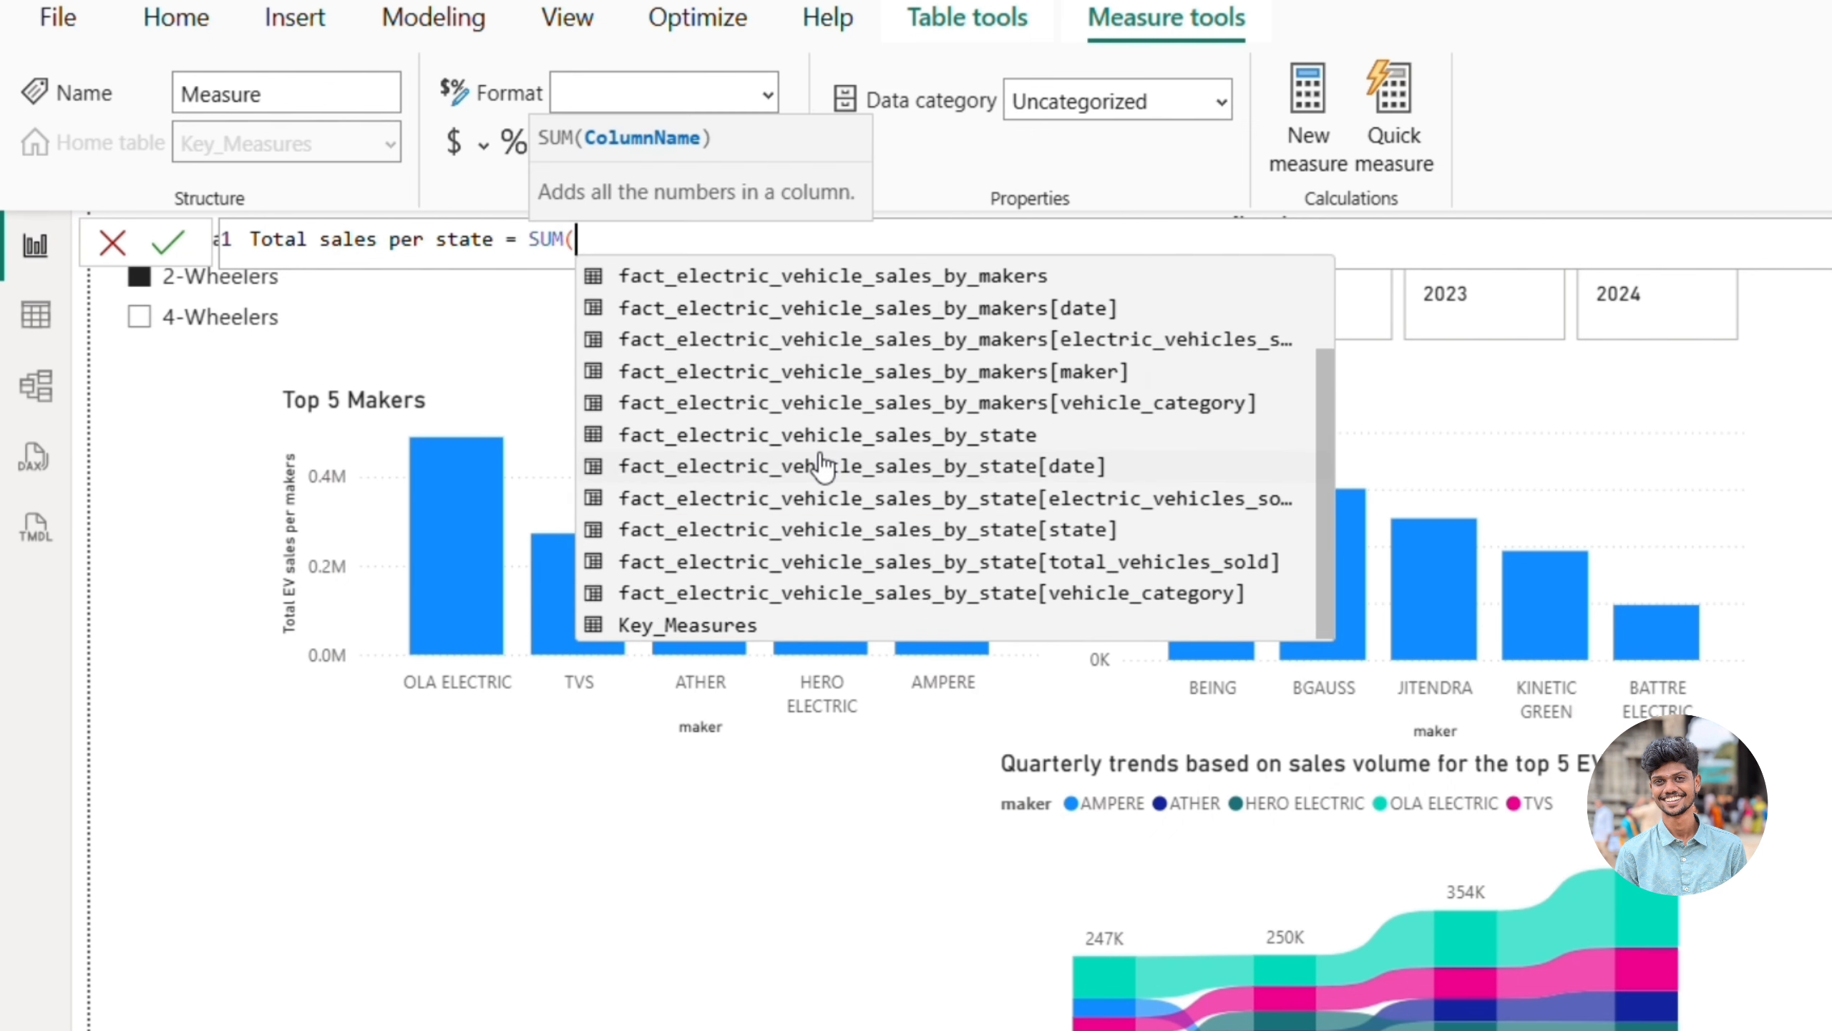
pyautogui.click(1042, 560)
pyautogui.write(')')
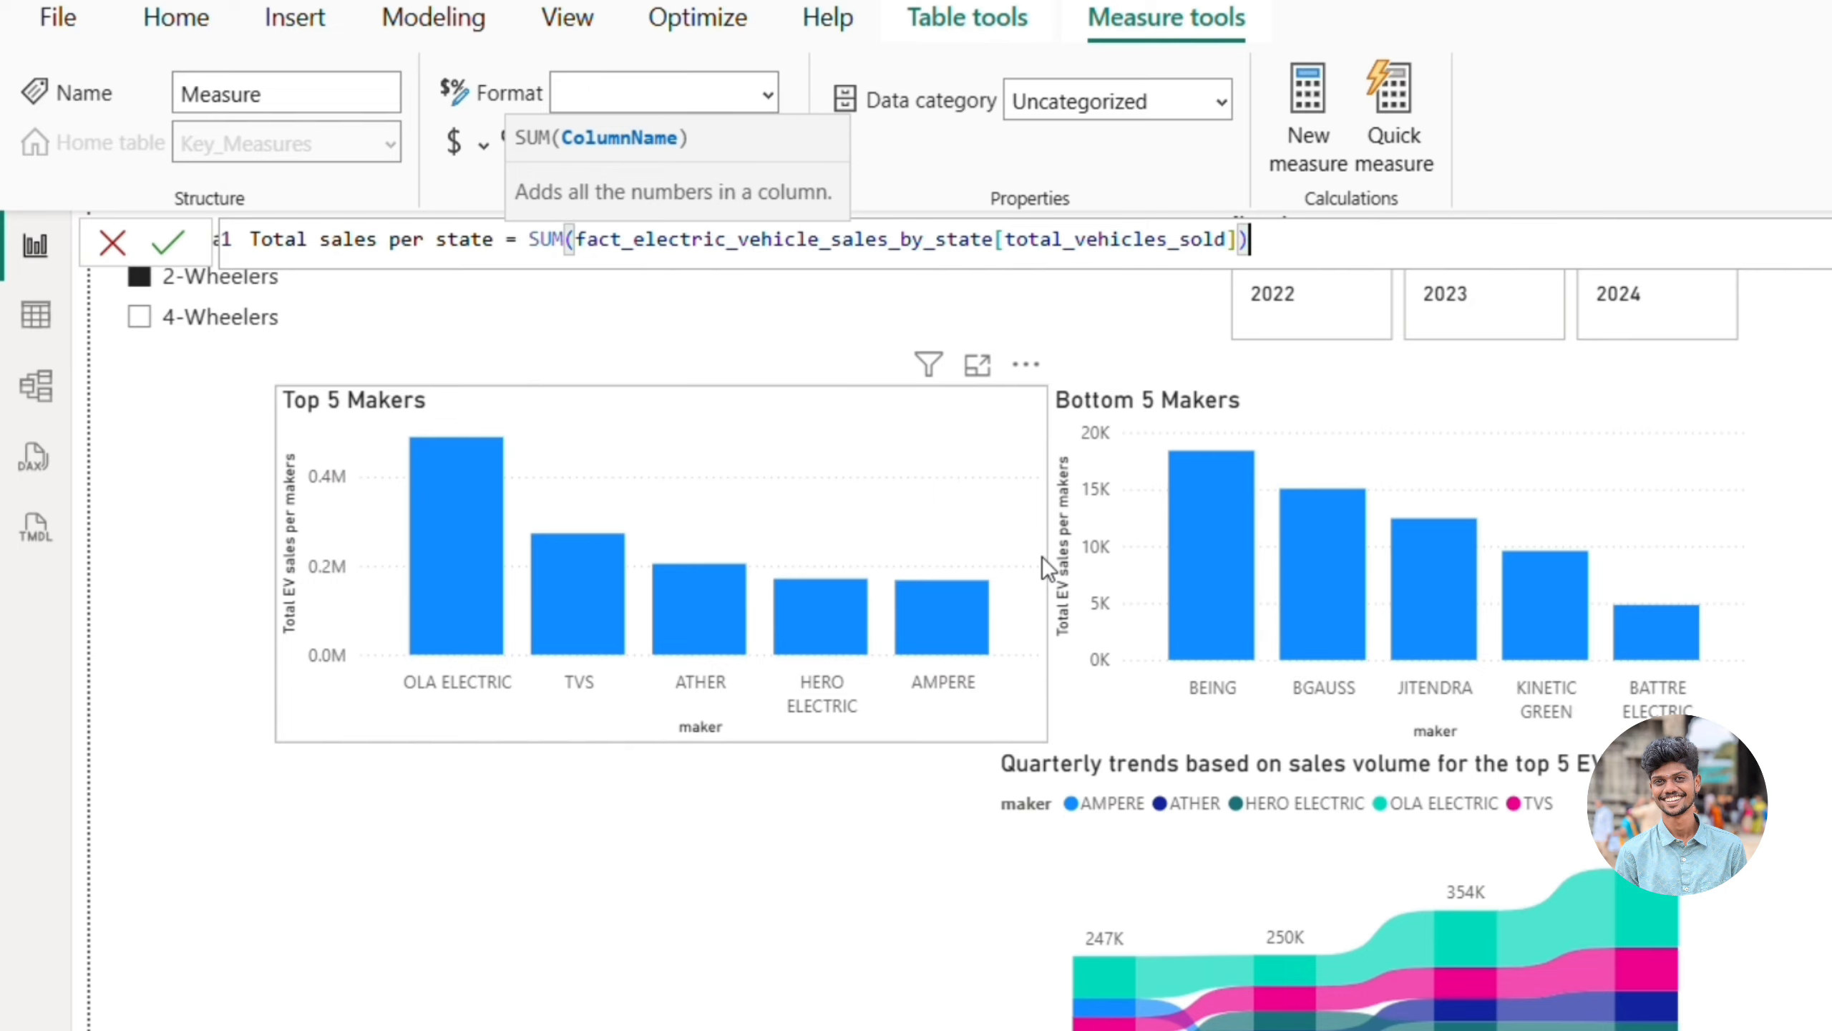
pyautogui.press('Return')
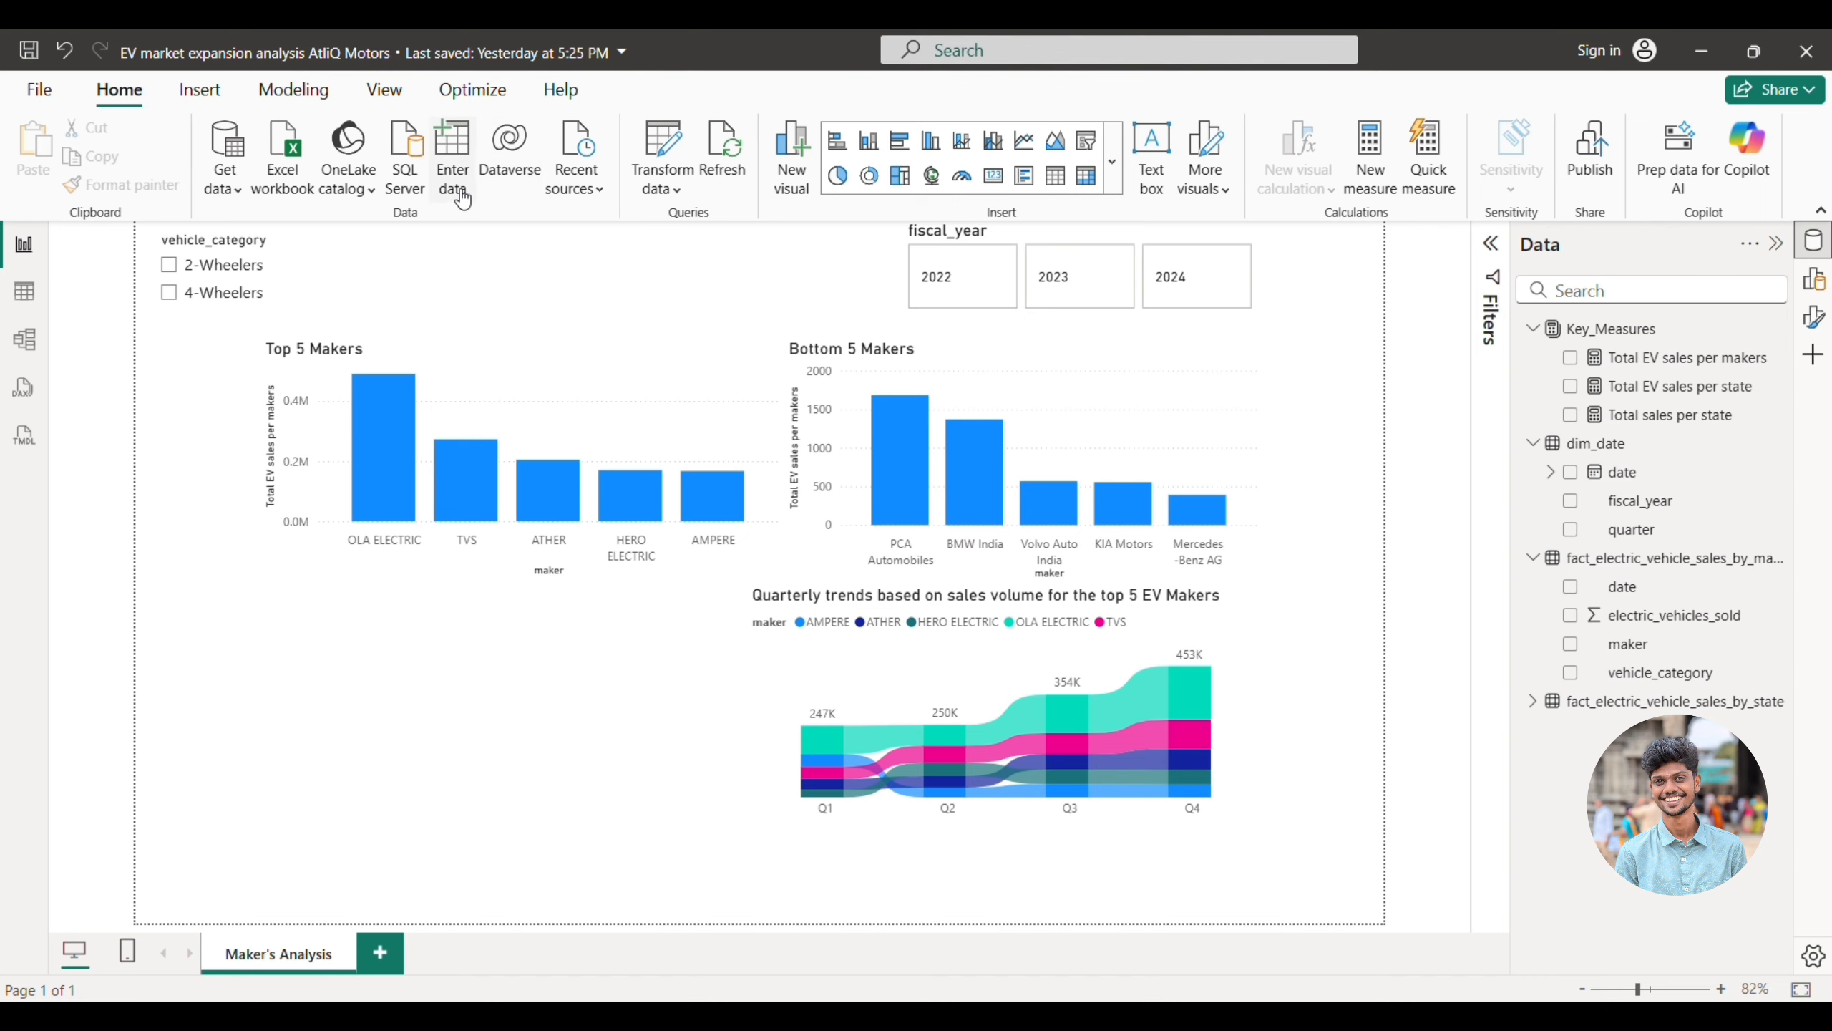
# - Enter a new table by hand with a vehicle_category column containing the rows 2-Wheelers and 4-Wheelers
pyautogui.click(452, 170)
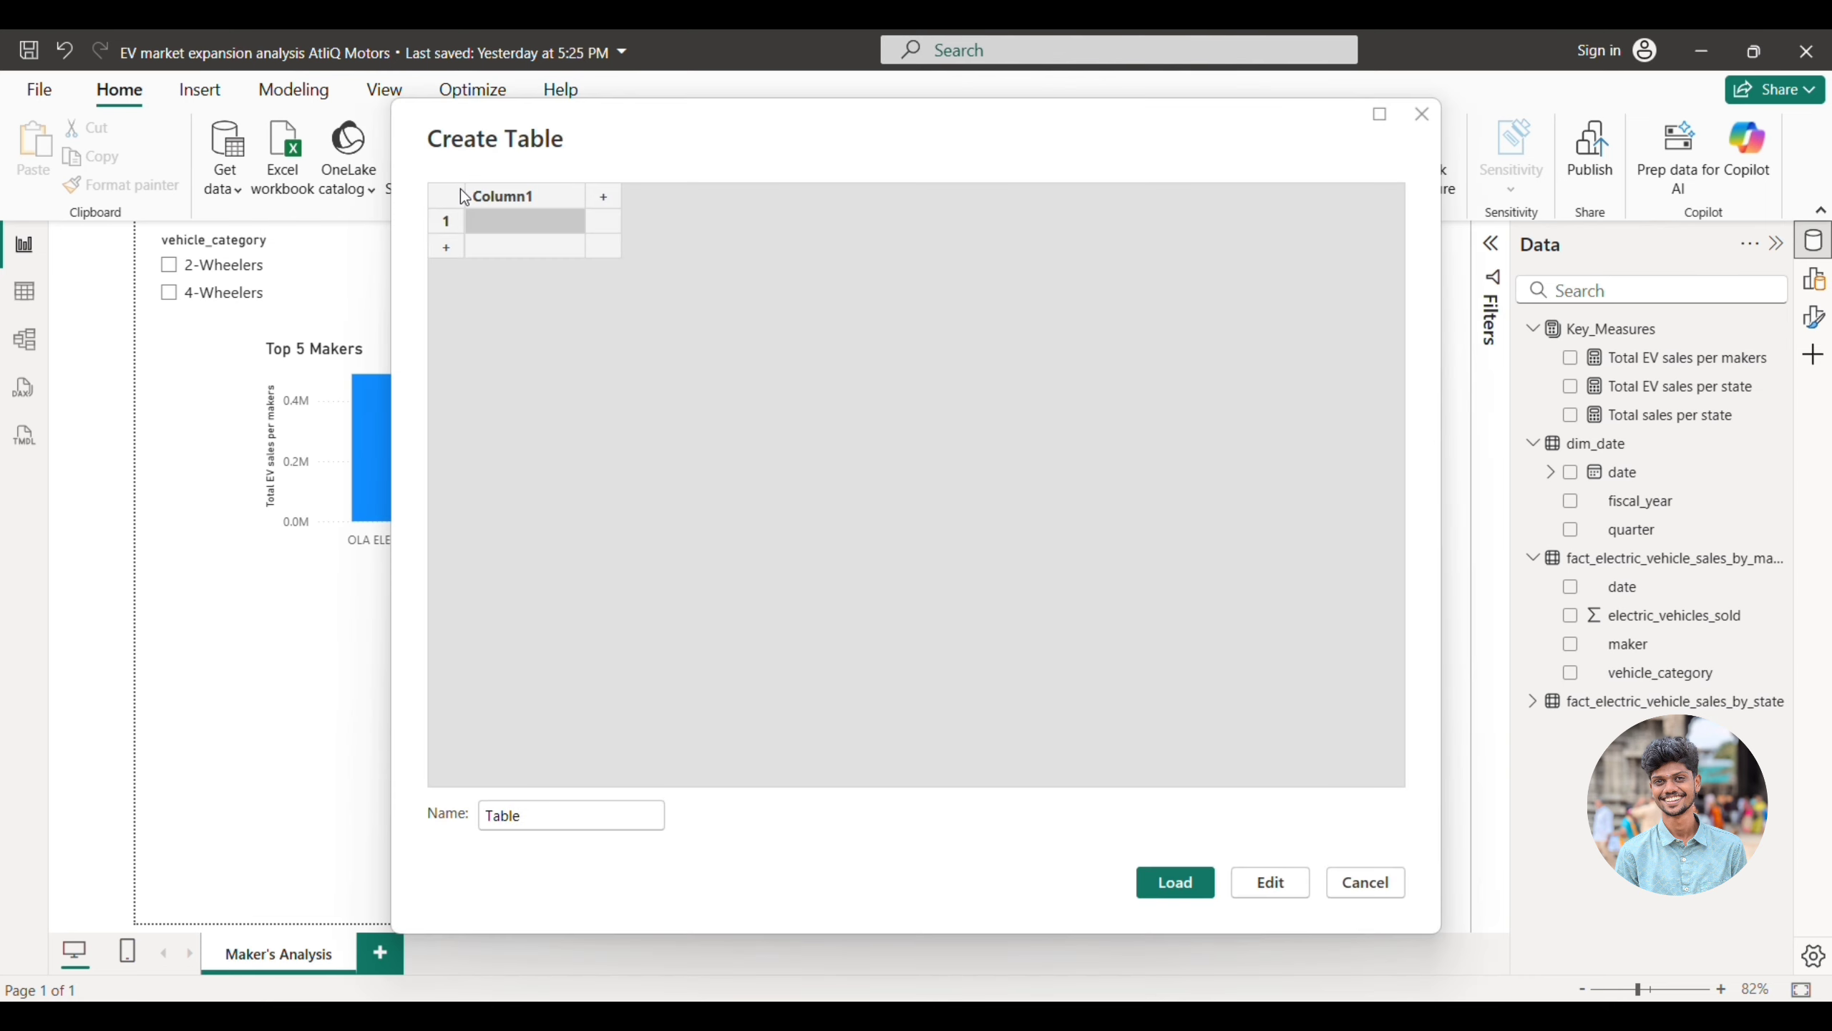
pyautogui.doubleClick(517, 198)
pyautogui.press('BackSpace')
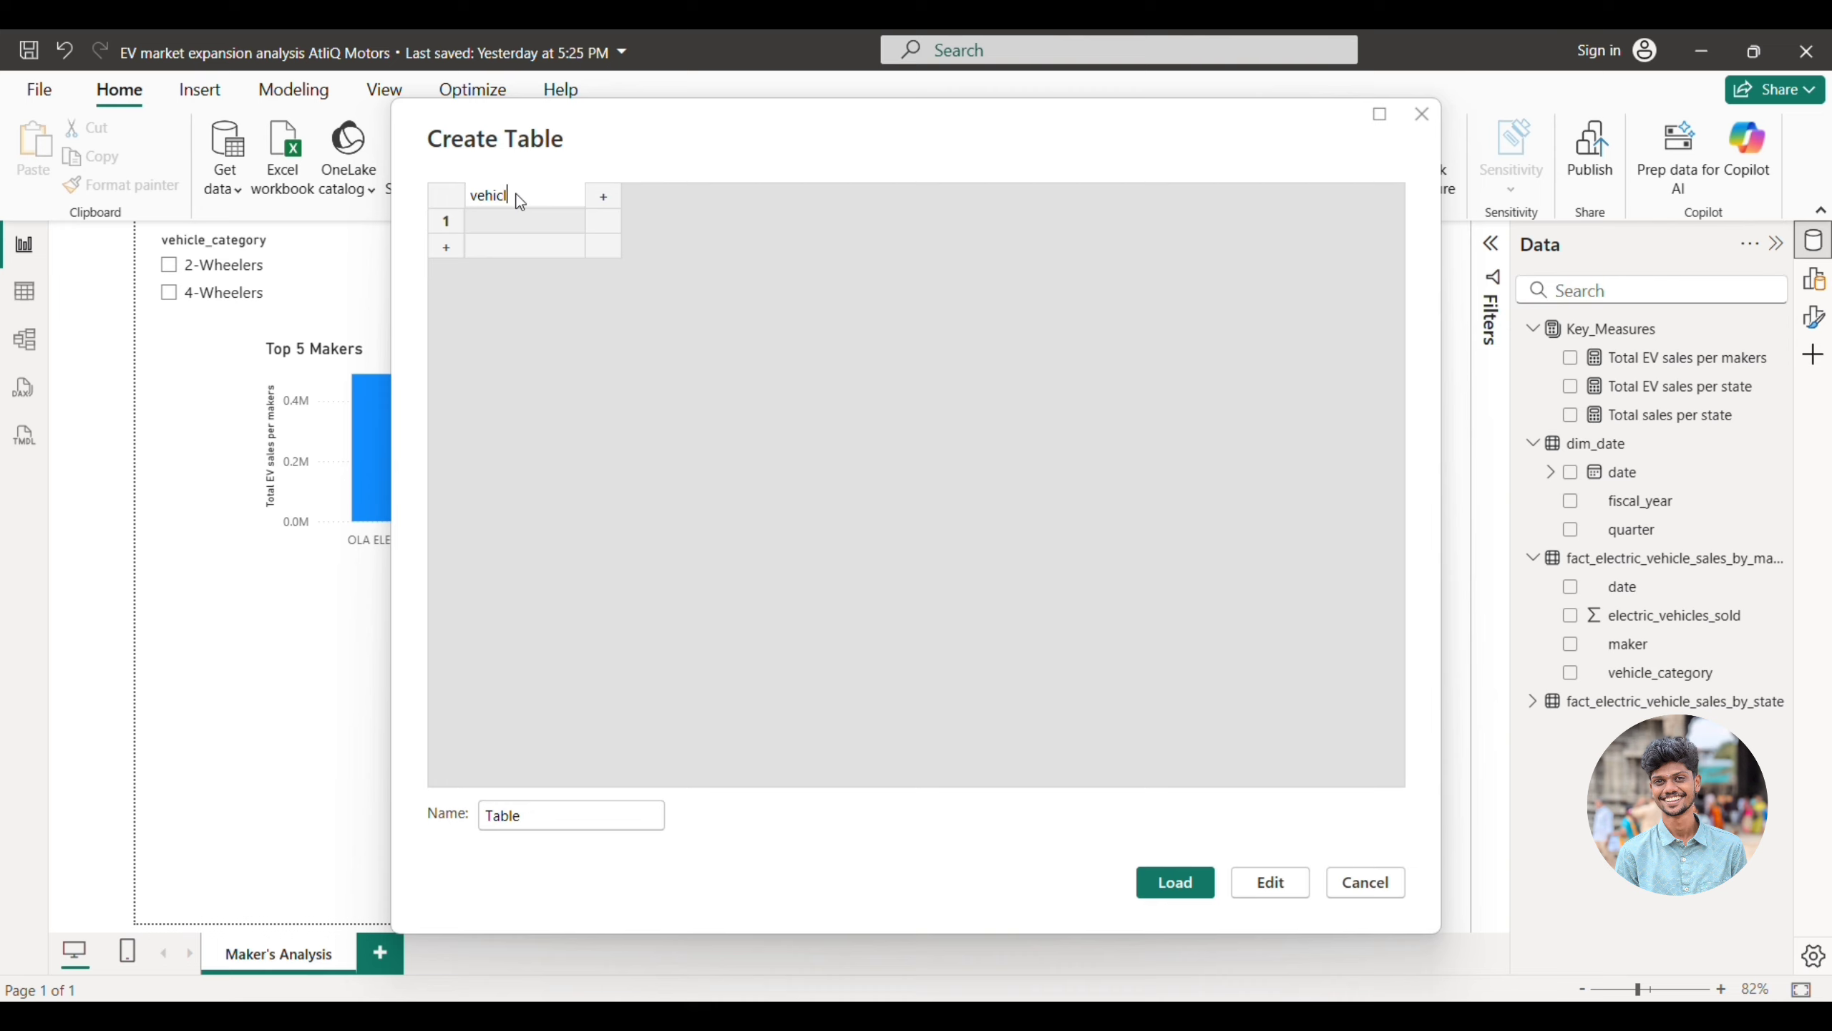
pyautogui.write('vehicle_category')
pyautogui.click(517, 226)
pyautogui.doubleClick(516, 224)
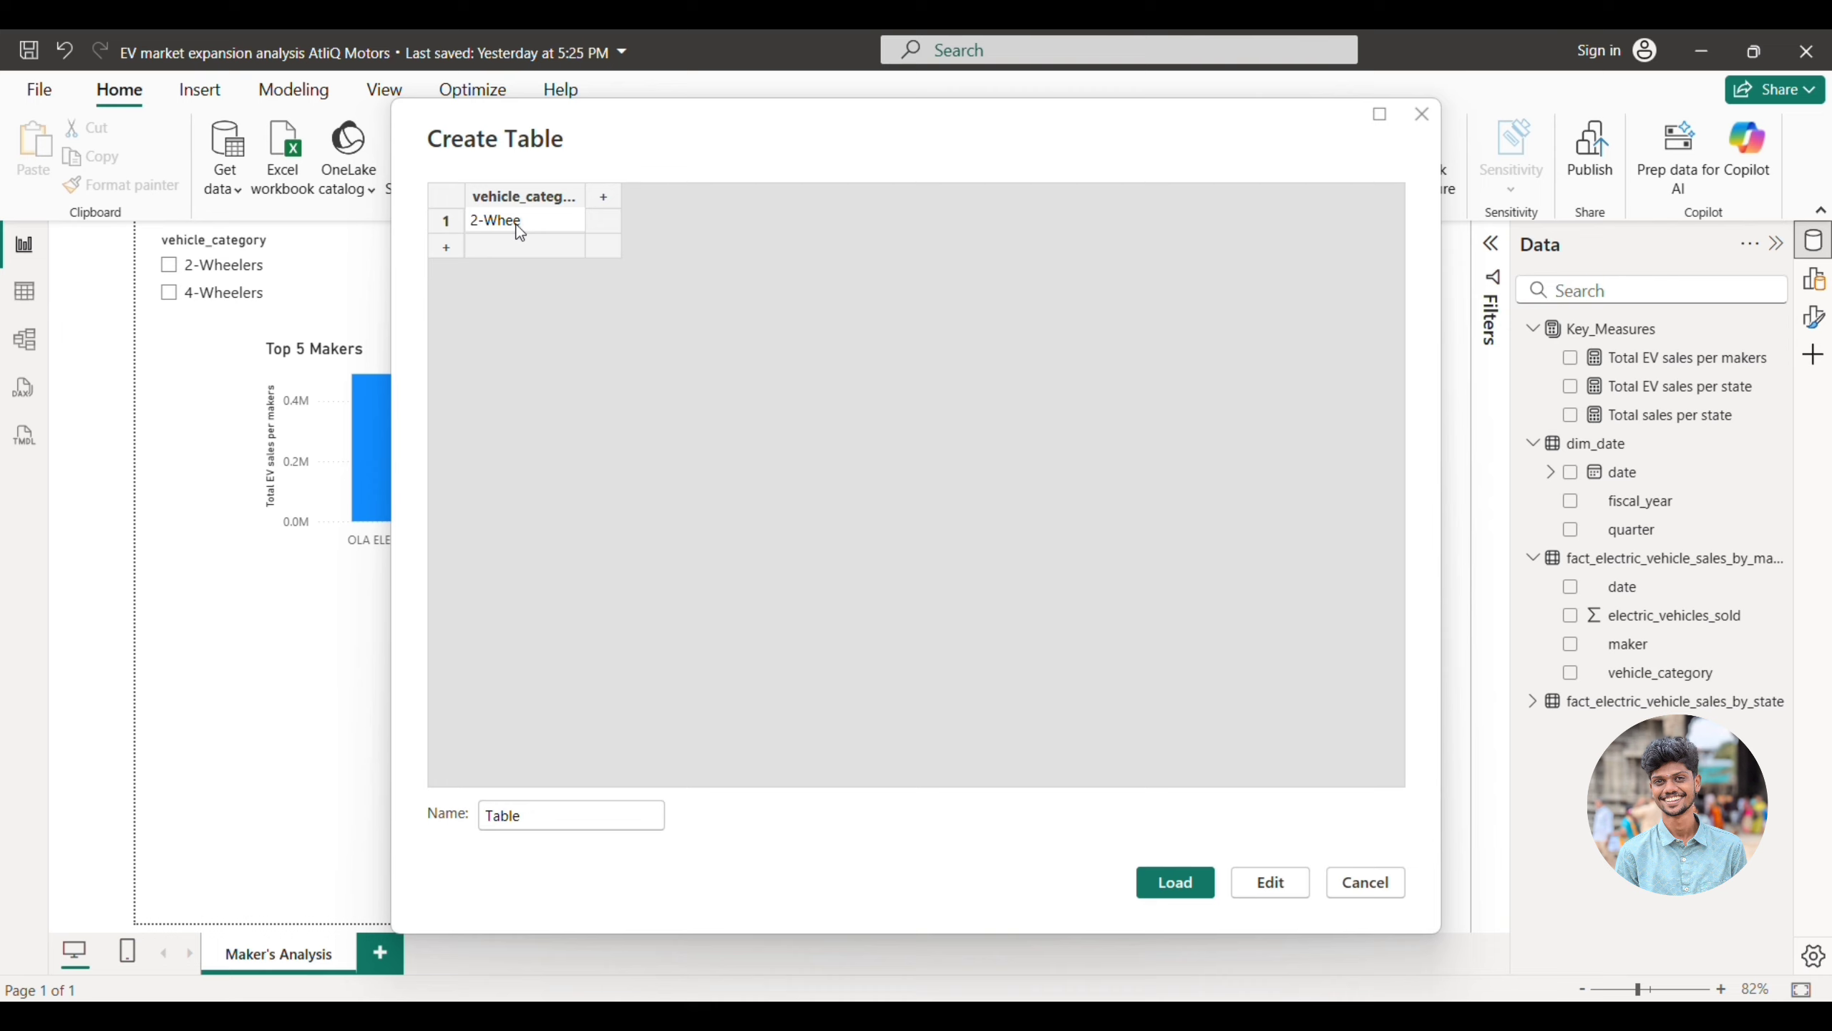
pyautogui.write('2-Wheelers')
pyautogui.click(511, 251)
pyautogui.write('$')
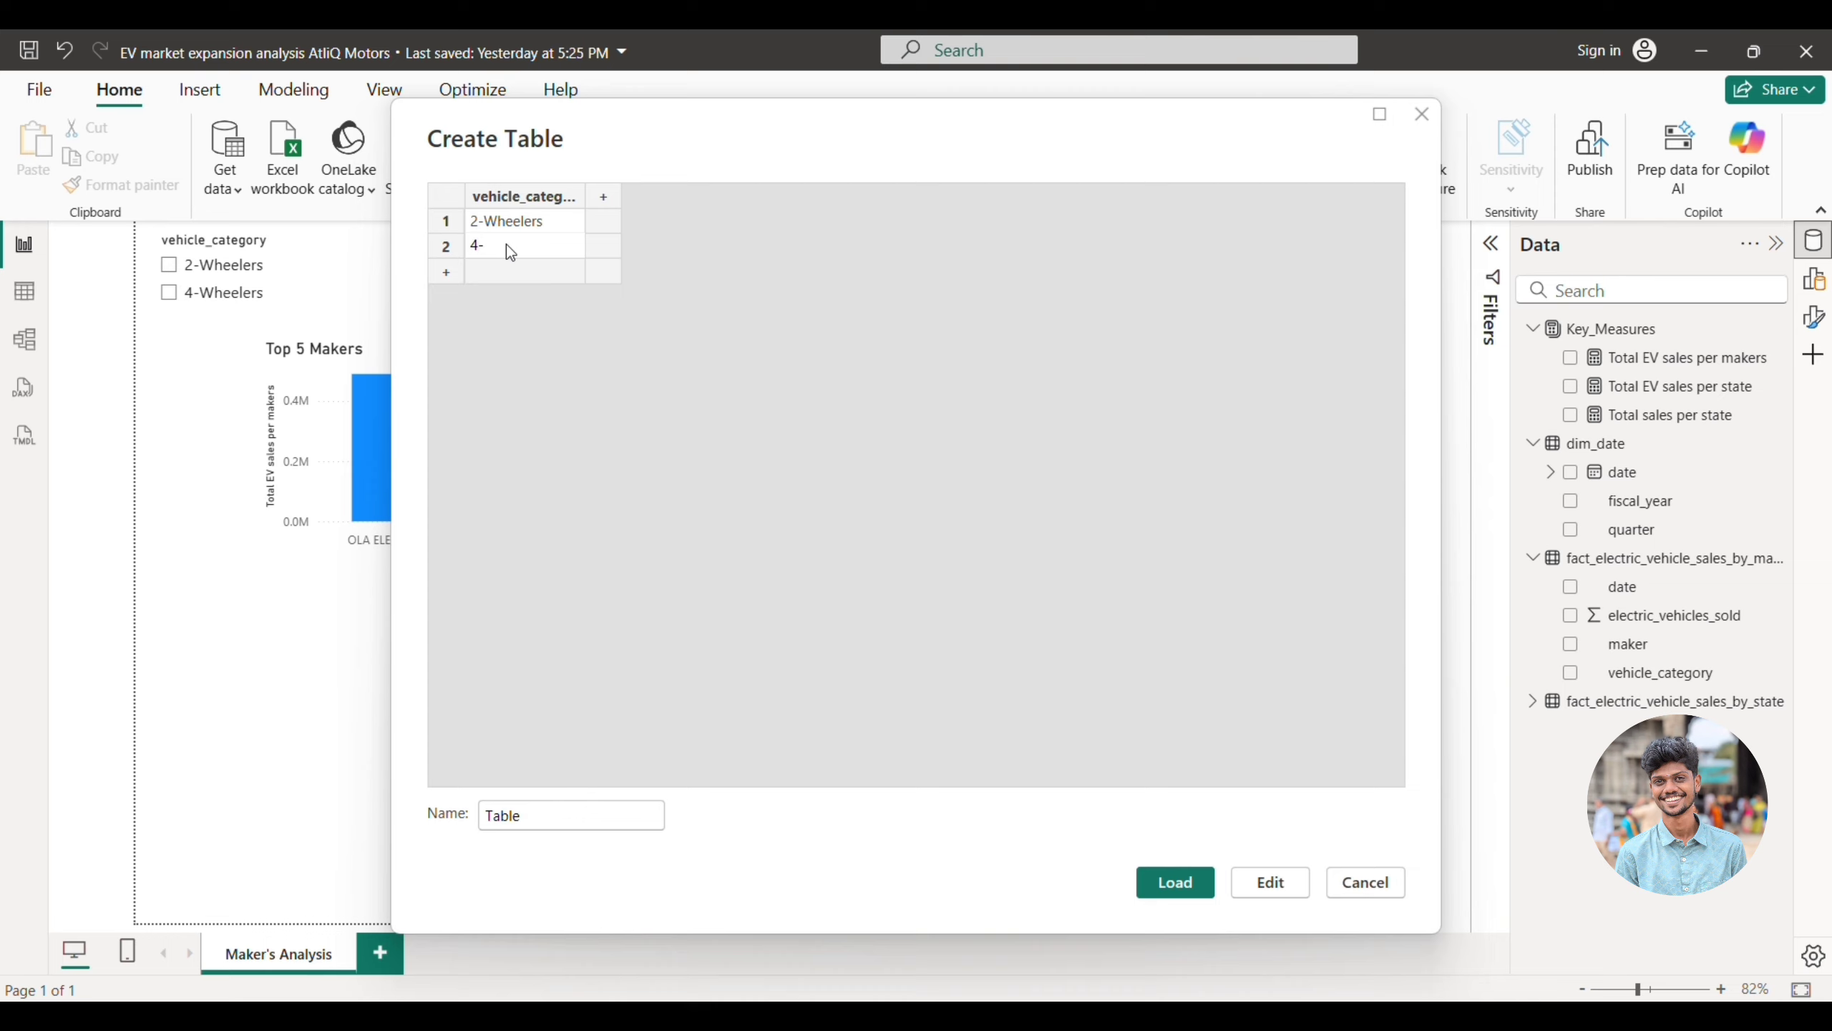
pyautogui.write('-Wheelers')
# - Name the new table dim_vehicle_category and load it into the model
pyautogui.doubleClick(504, 197)
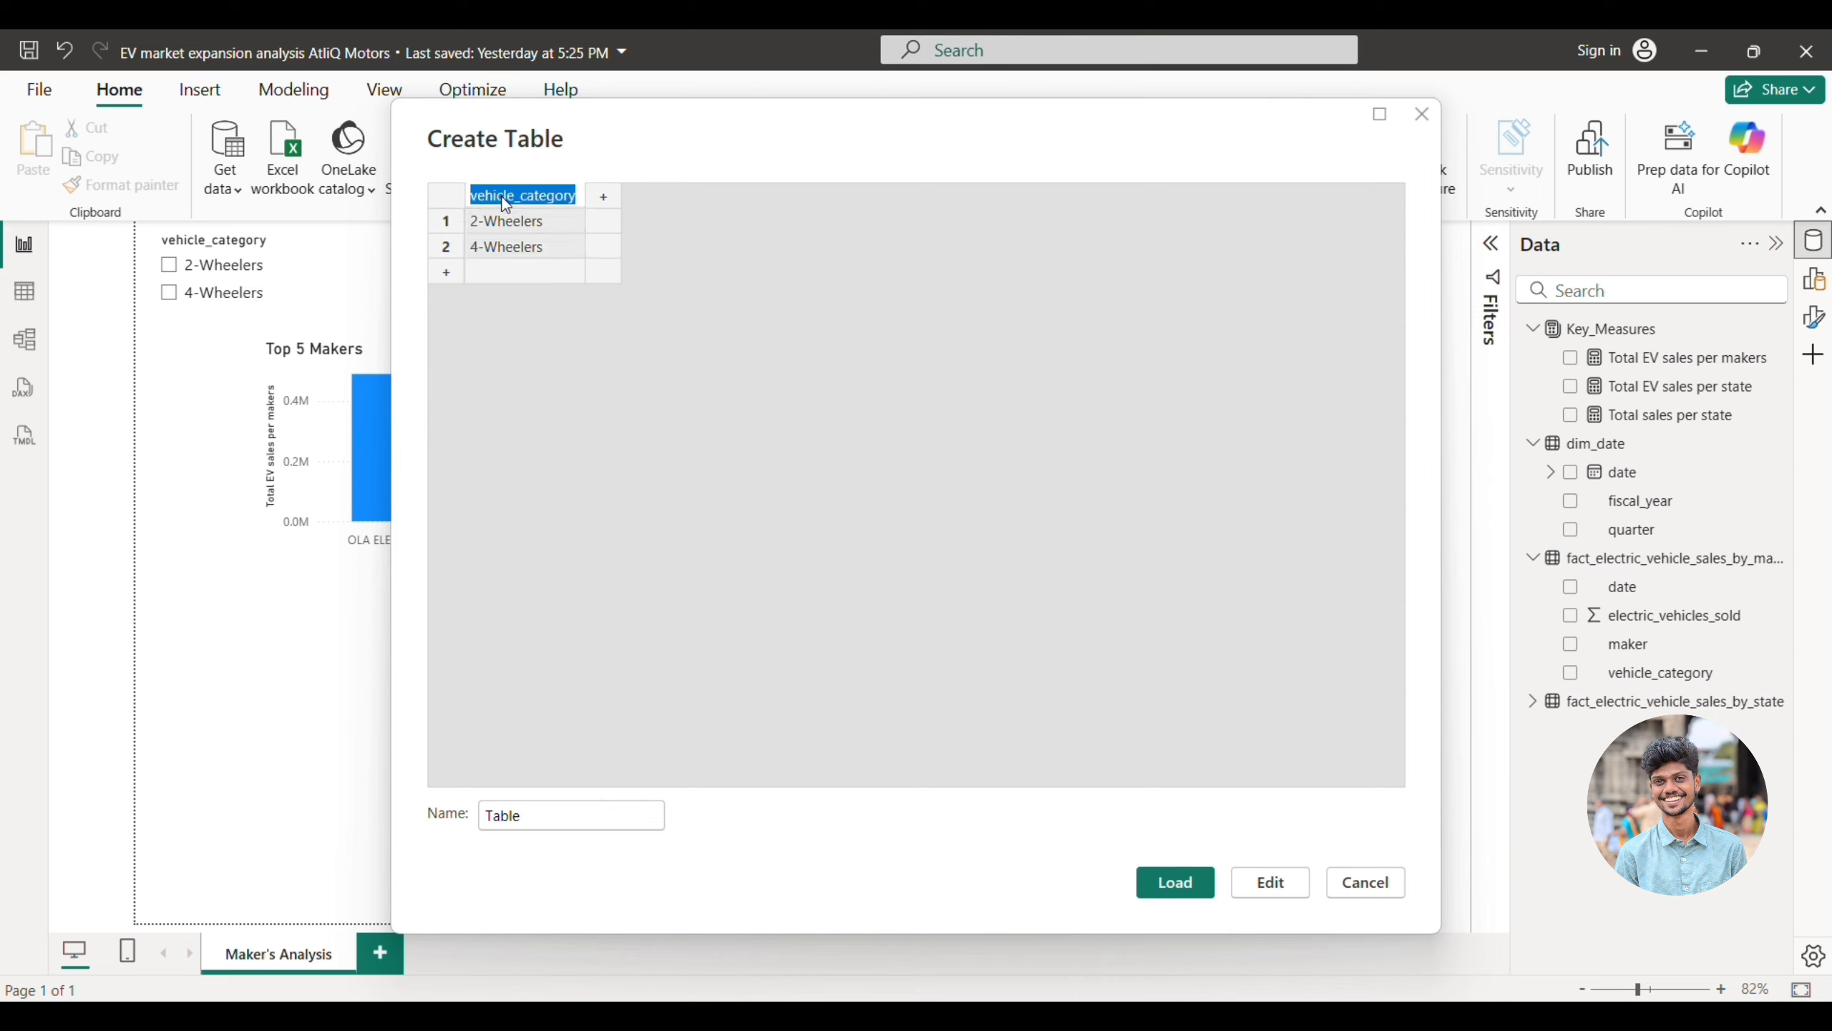
pyautogui.moveTo(475, 194); pyautogui.dragTo(543, 196)
pyautogui.click(535, 811)
pyautogui.press('BackSpace')
pyautogui.press('BackSpace')
pyautogui.press('BackSpace')
pyautogui.press('BackSpace')
pyautogui.write('dim')
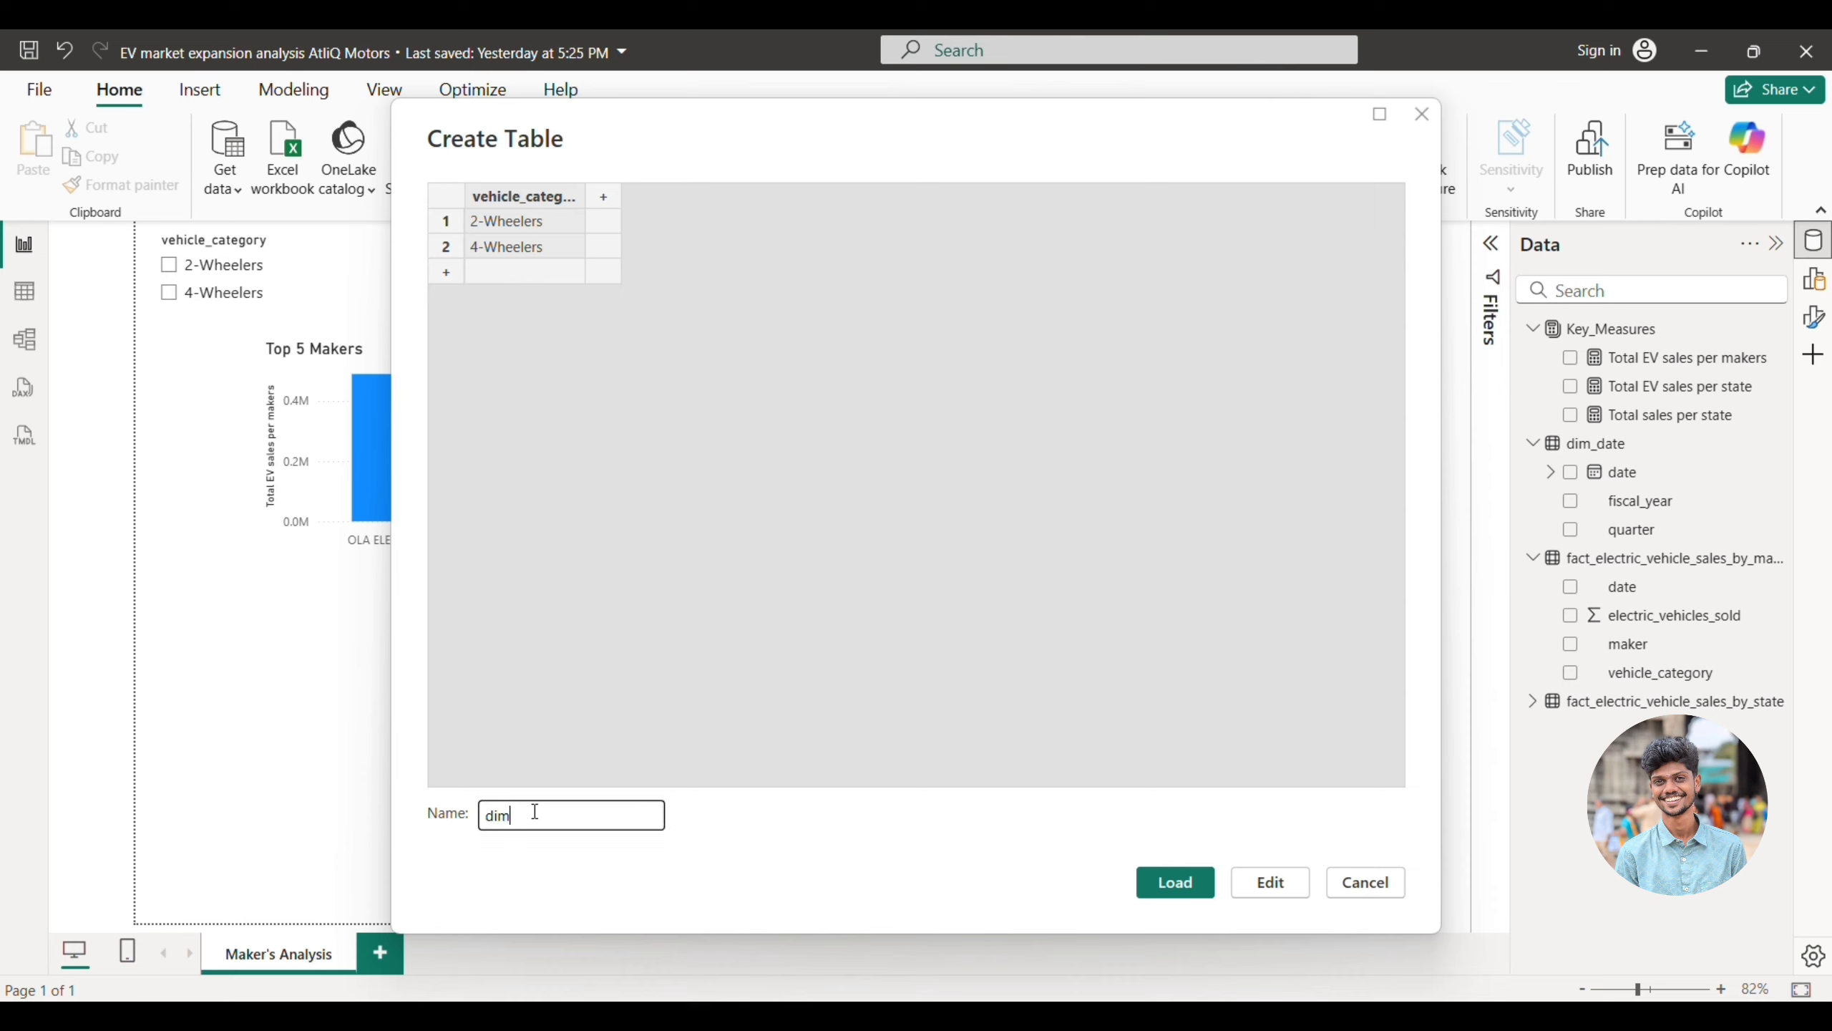
pyautogui.write('_vehicle_category')
pyautogui.click(1185, 881)
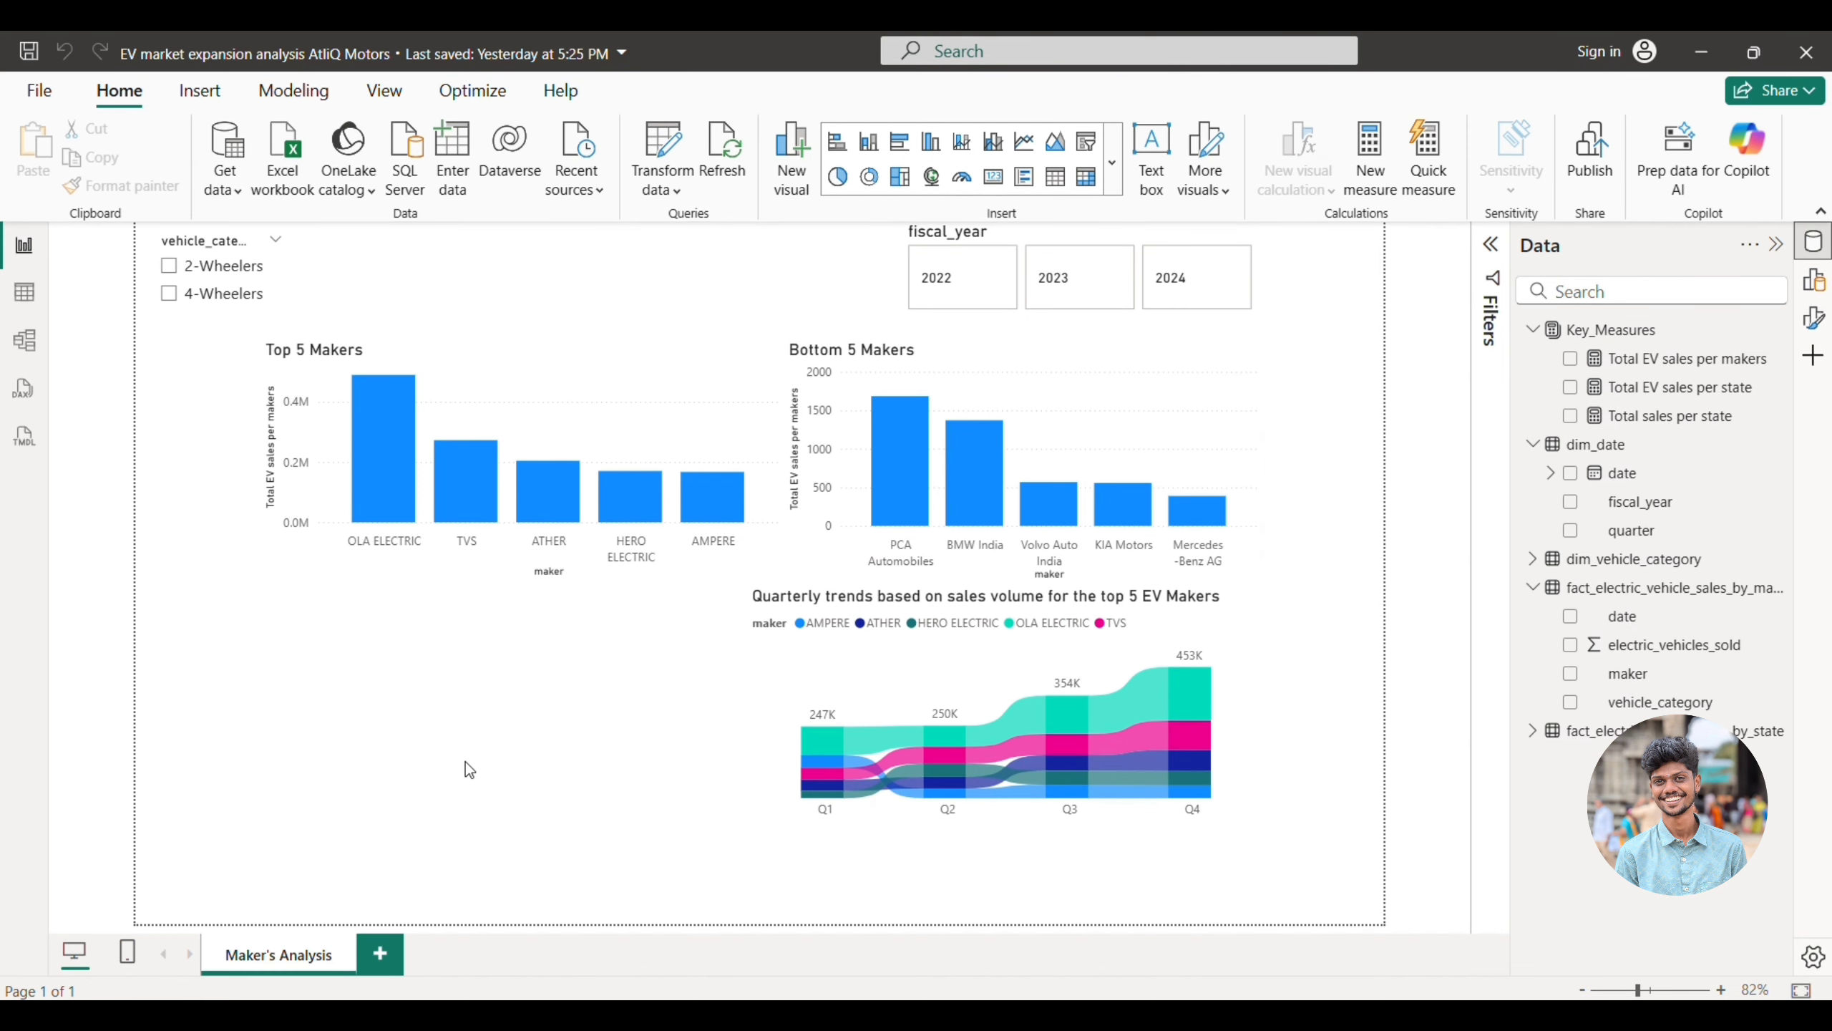
# - In the model diagram, move Key_Measures out of the way and place dim_vehicle_category closer to the two fact tables
pyautogui.click(23, 344)
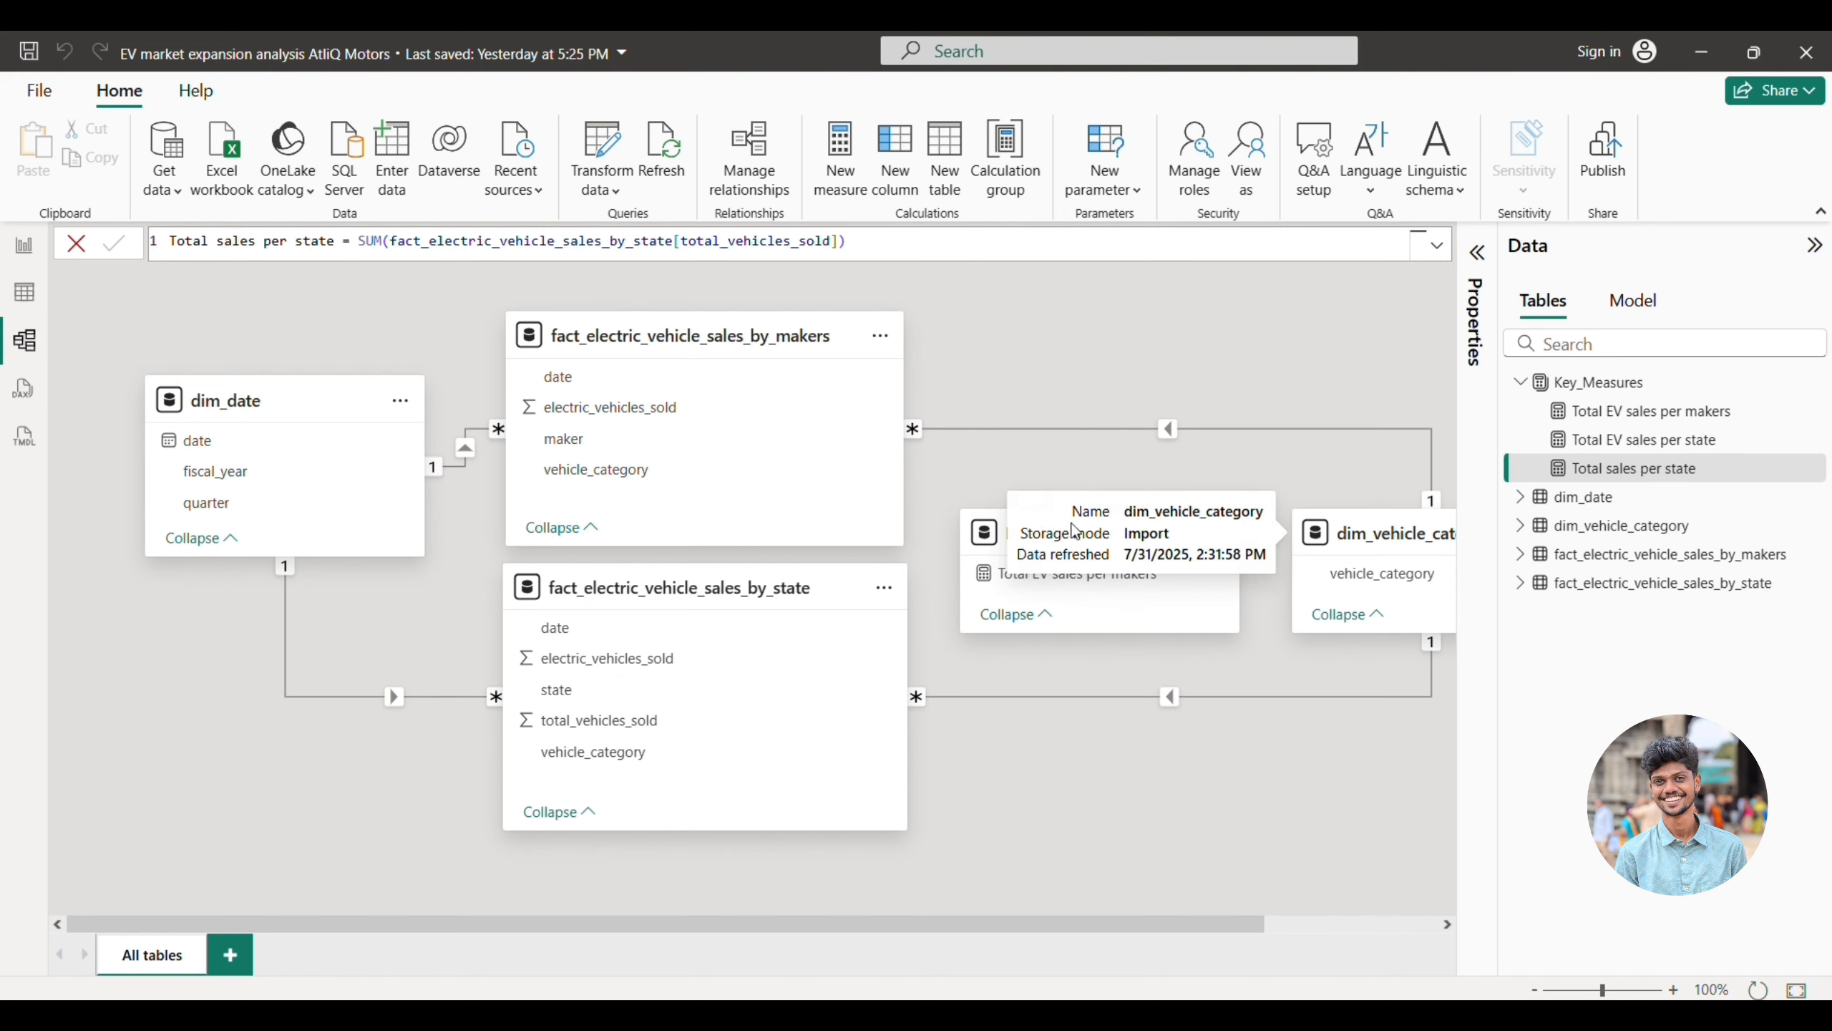
pyautogui.click(1036, 696)
pyautogui.moveTo(1077, 532); pyautogui.dragTo(1357, 334)
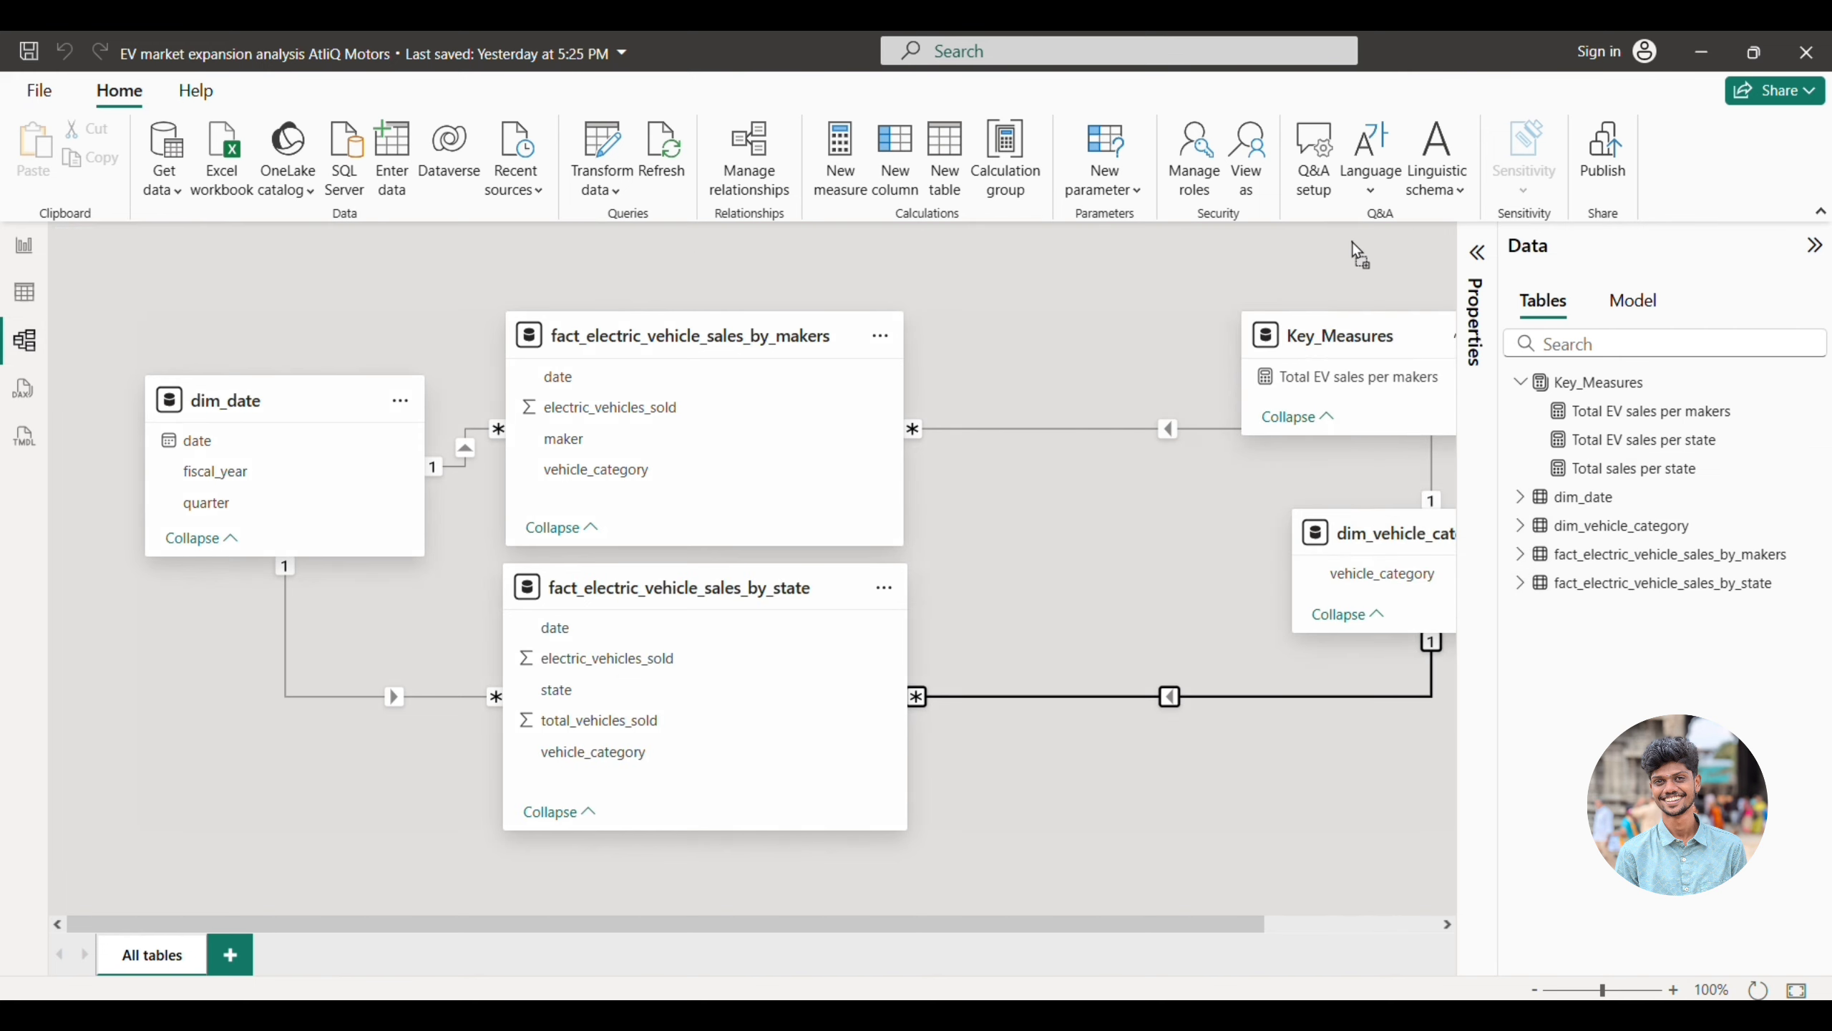
pyautogui.moveTo(1422, 534); pyautogui.dragTo(1148, 538)
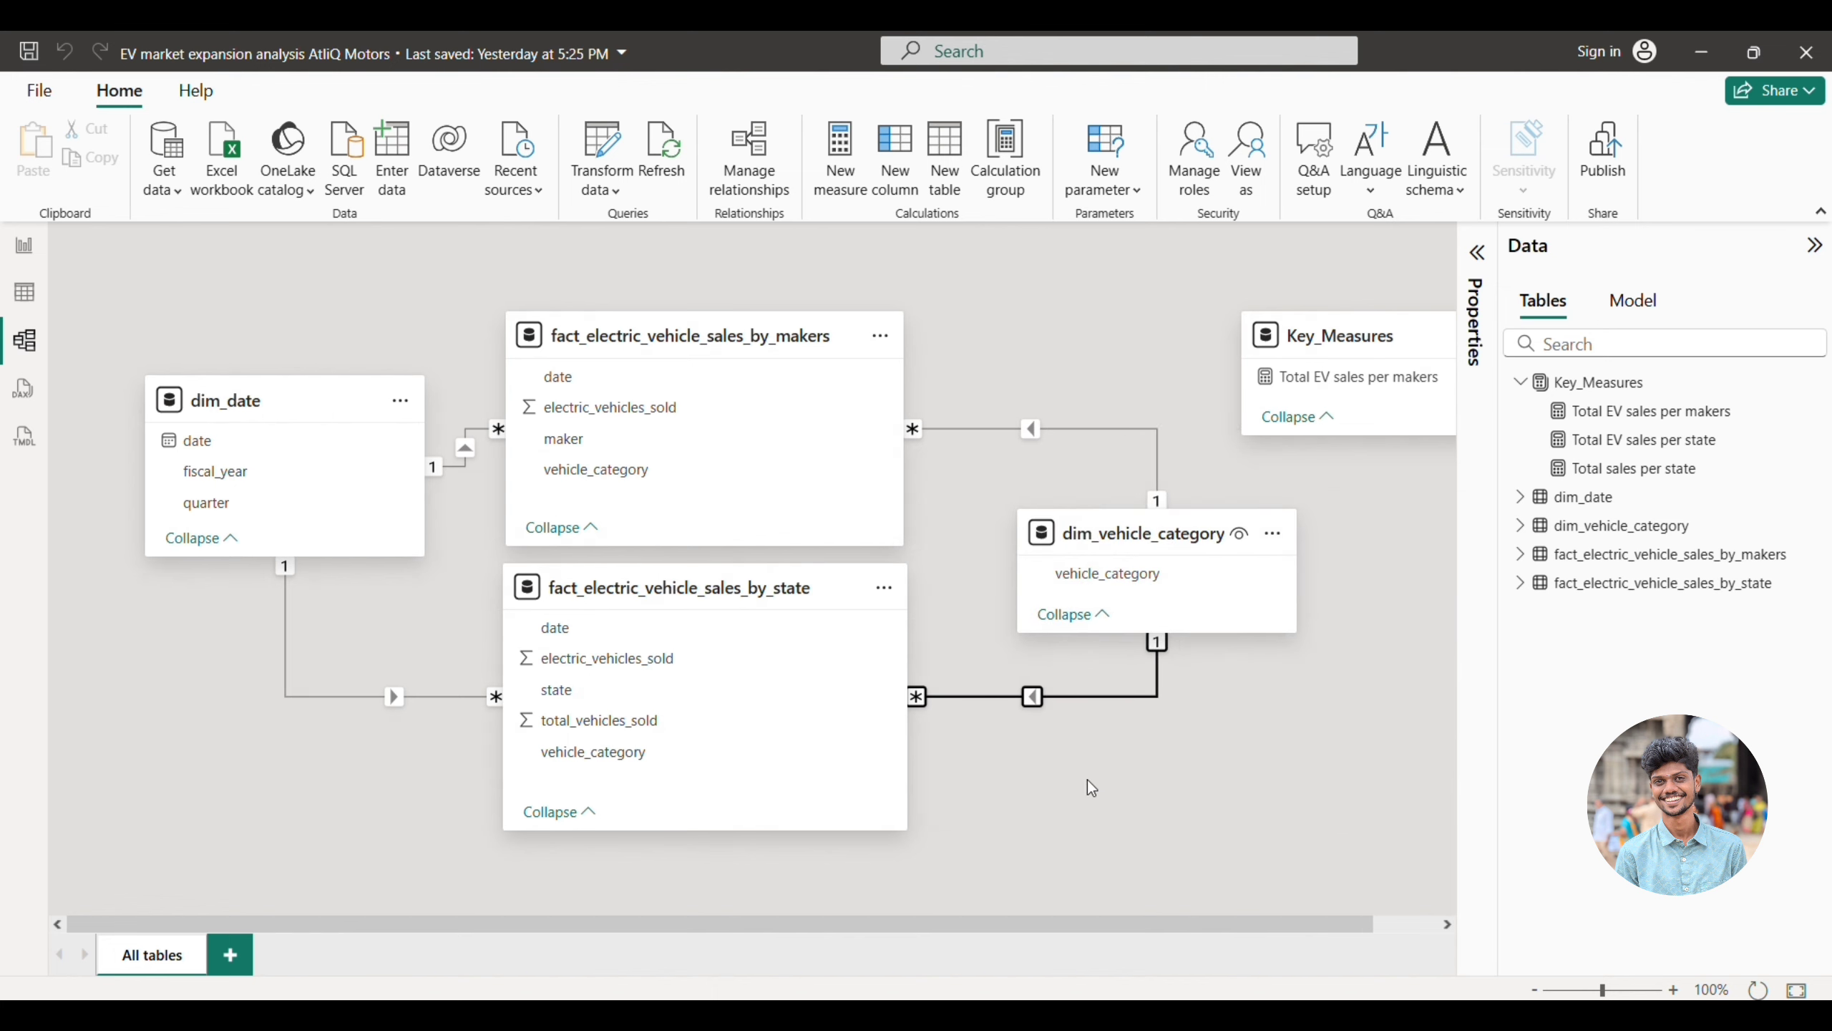
# - Delete the relationships linking dim_vehicle_category to fact_electric_vehicle_sales_by_state and fact_electric_vehicle_sales_by_makers
pyautogui.rightClick(1062, 698)
pyautogui.press('Escape')
pyautogui.press('Delete')
pyautogui.click(1051, 603)
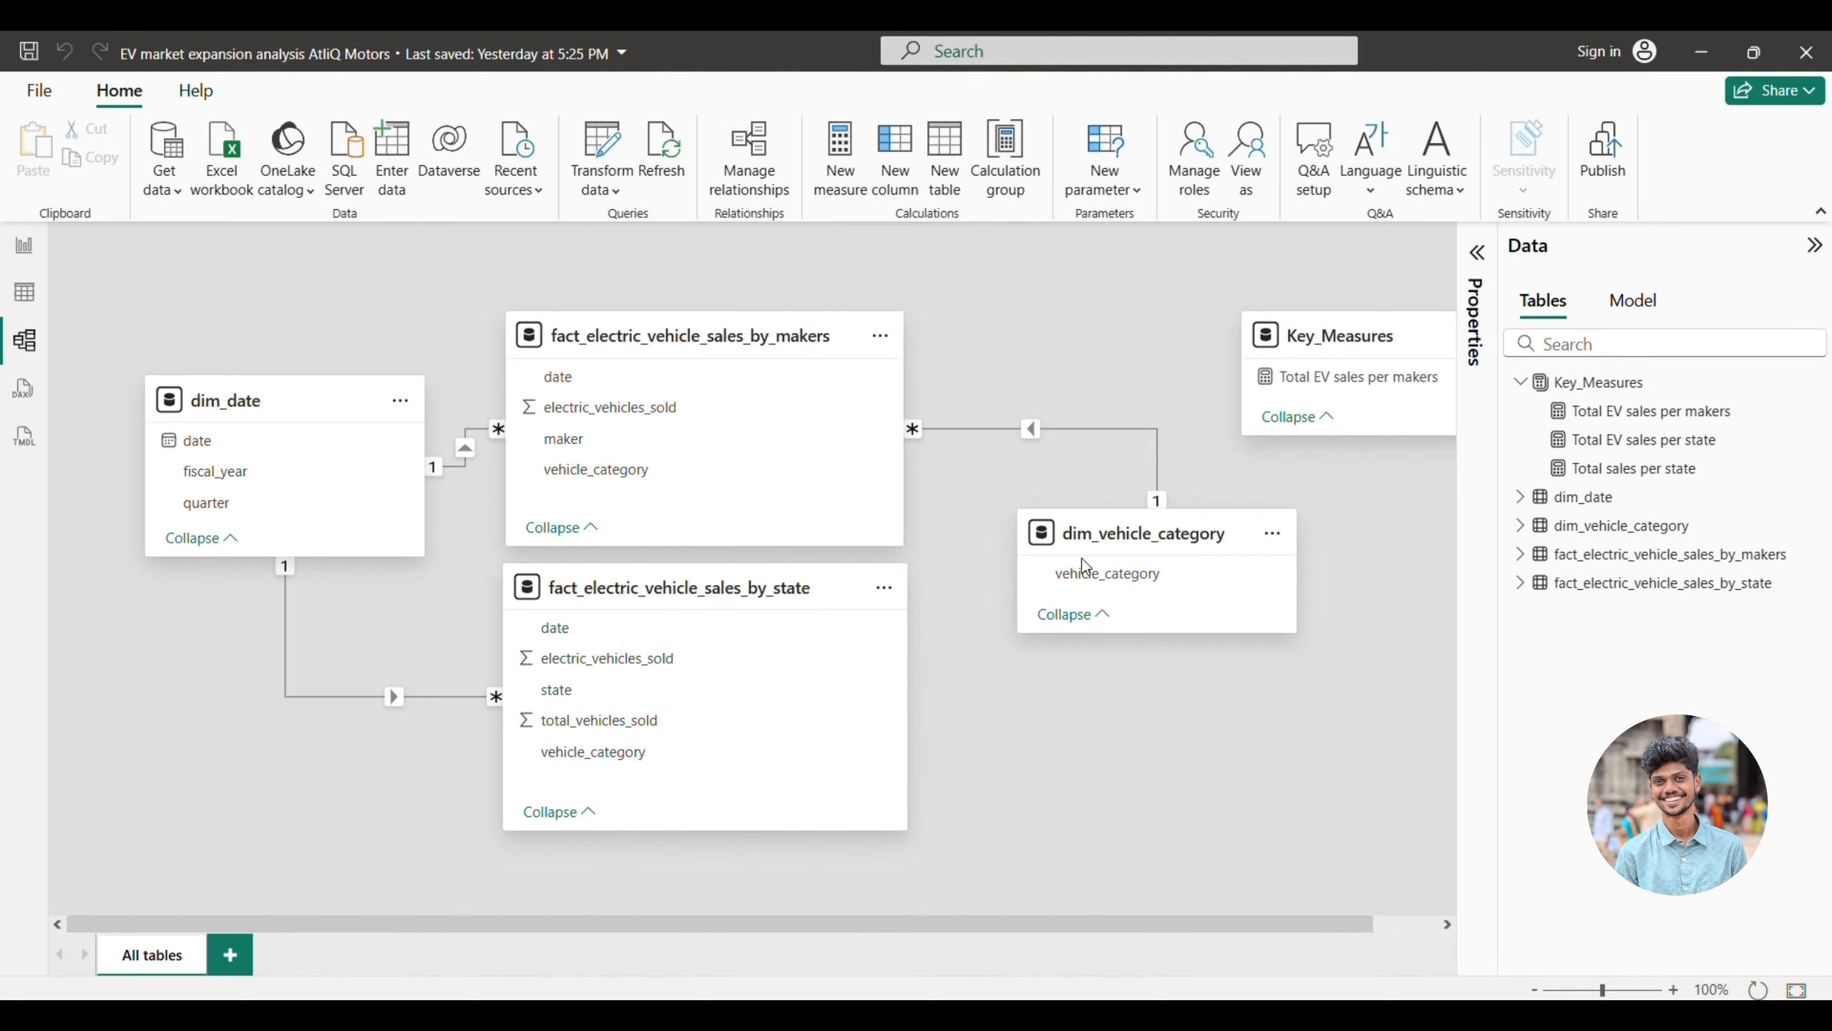
pyautogui.rightClick(1075, 429)
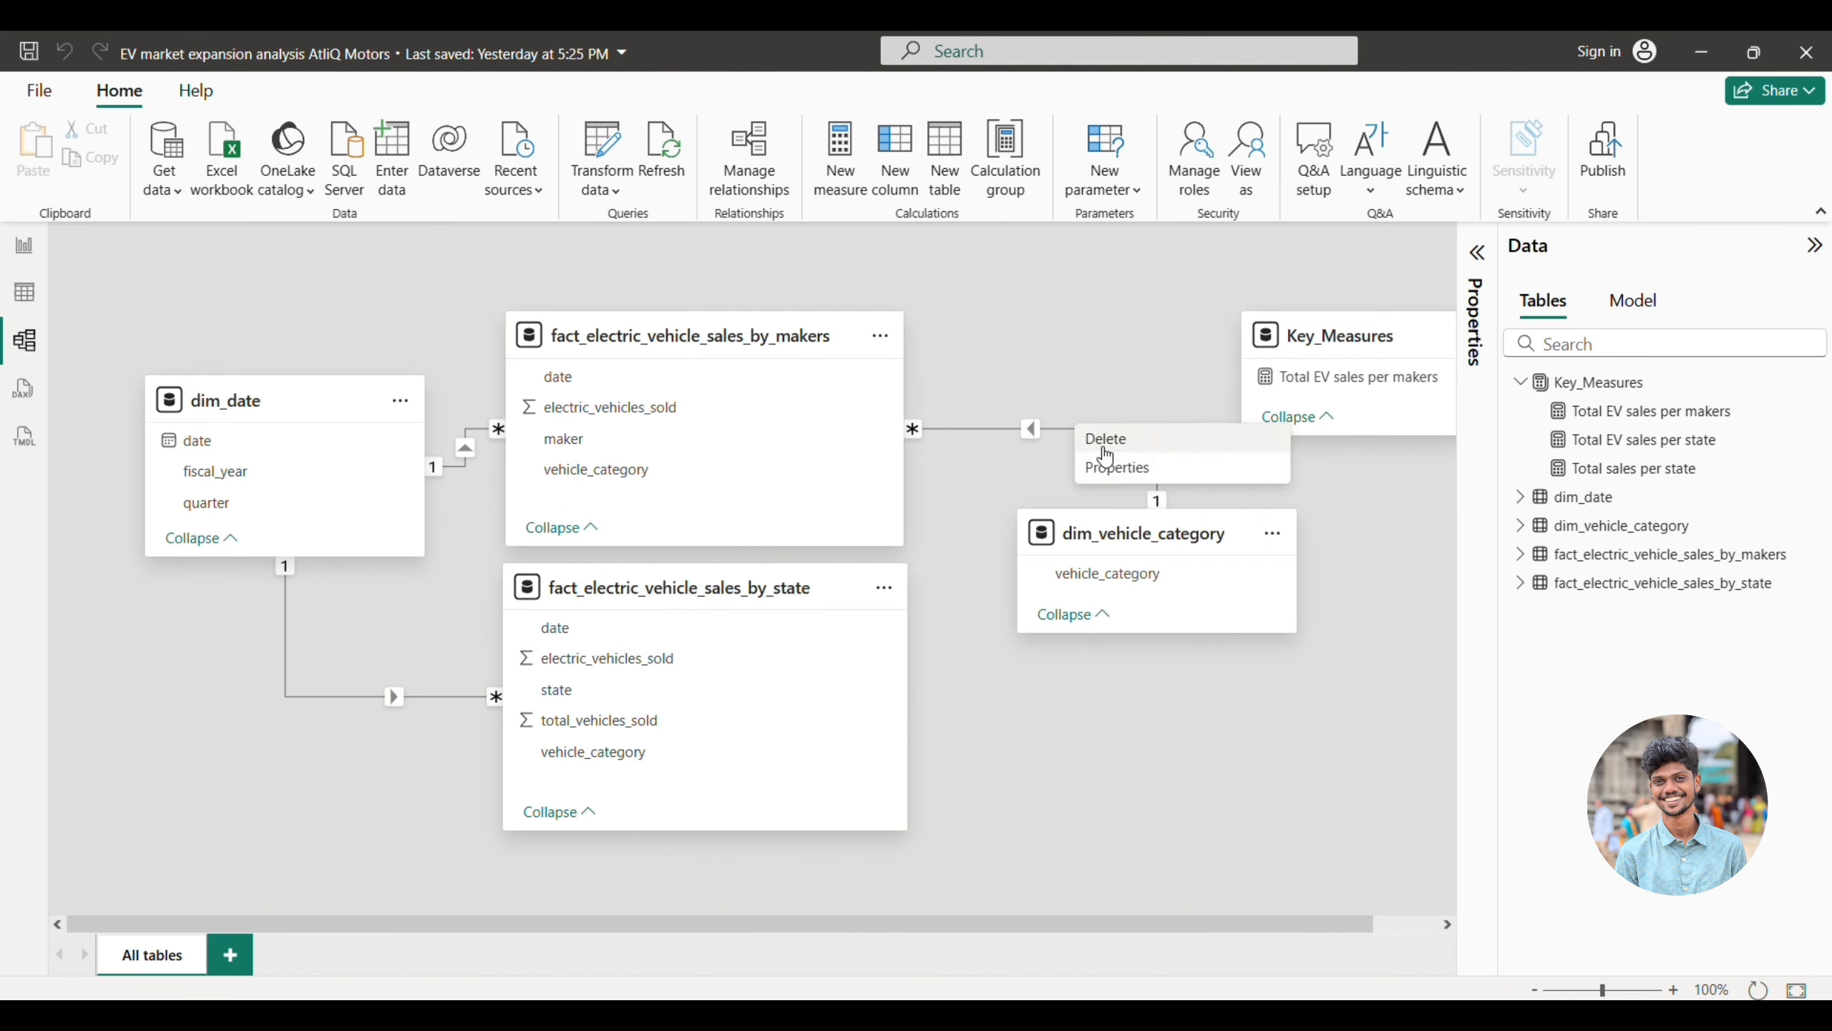
pyautogui.click(1104, 448)
pyautogui.click(1053, 615)
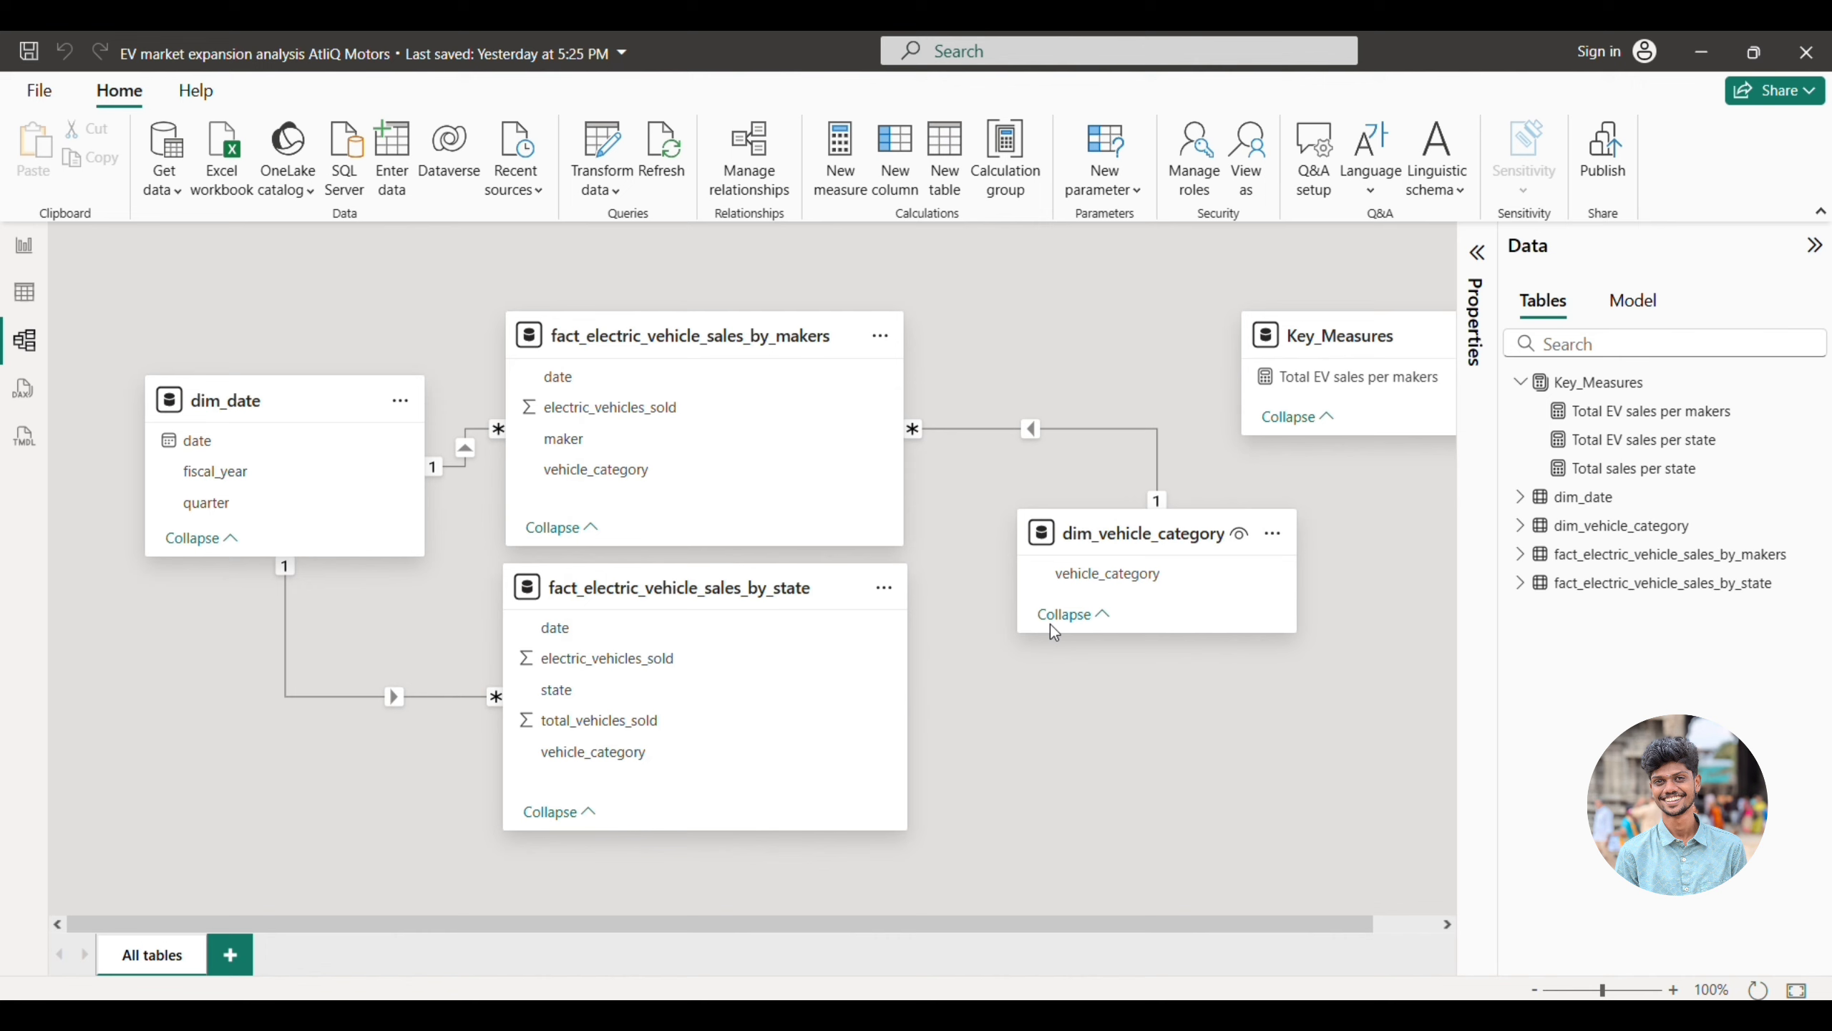
# - Create active one-to-many, single-direction relationships from dim_vehicle_category's vehicle_category to the same column in both the state and makers fact tables
pyautogui.click(1105, 578)
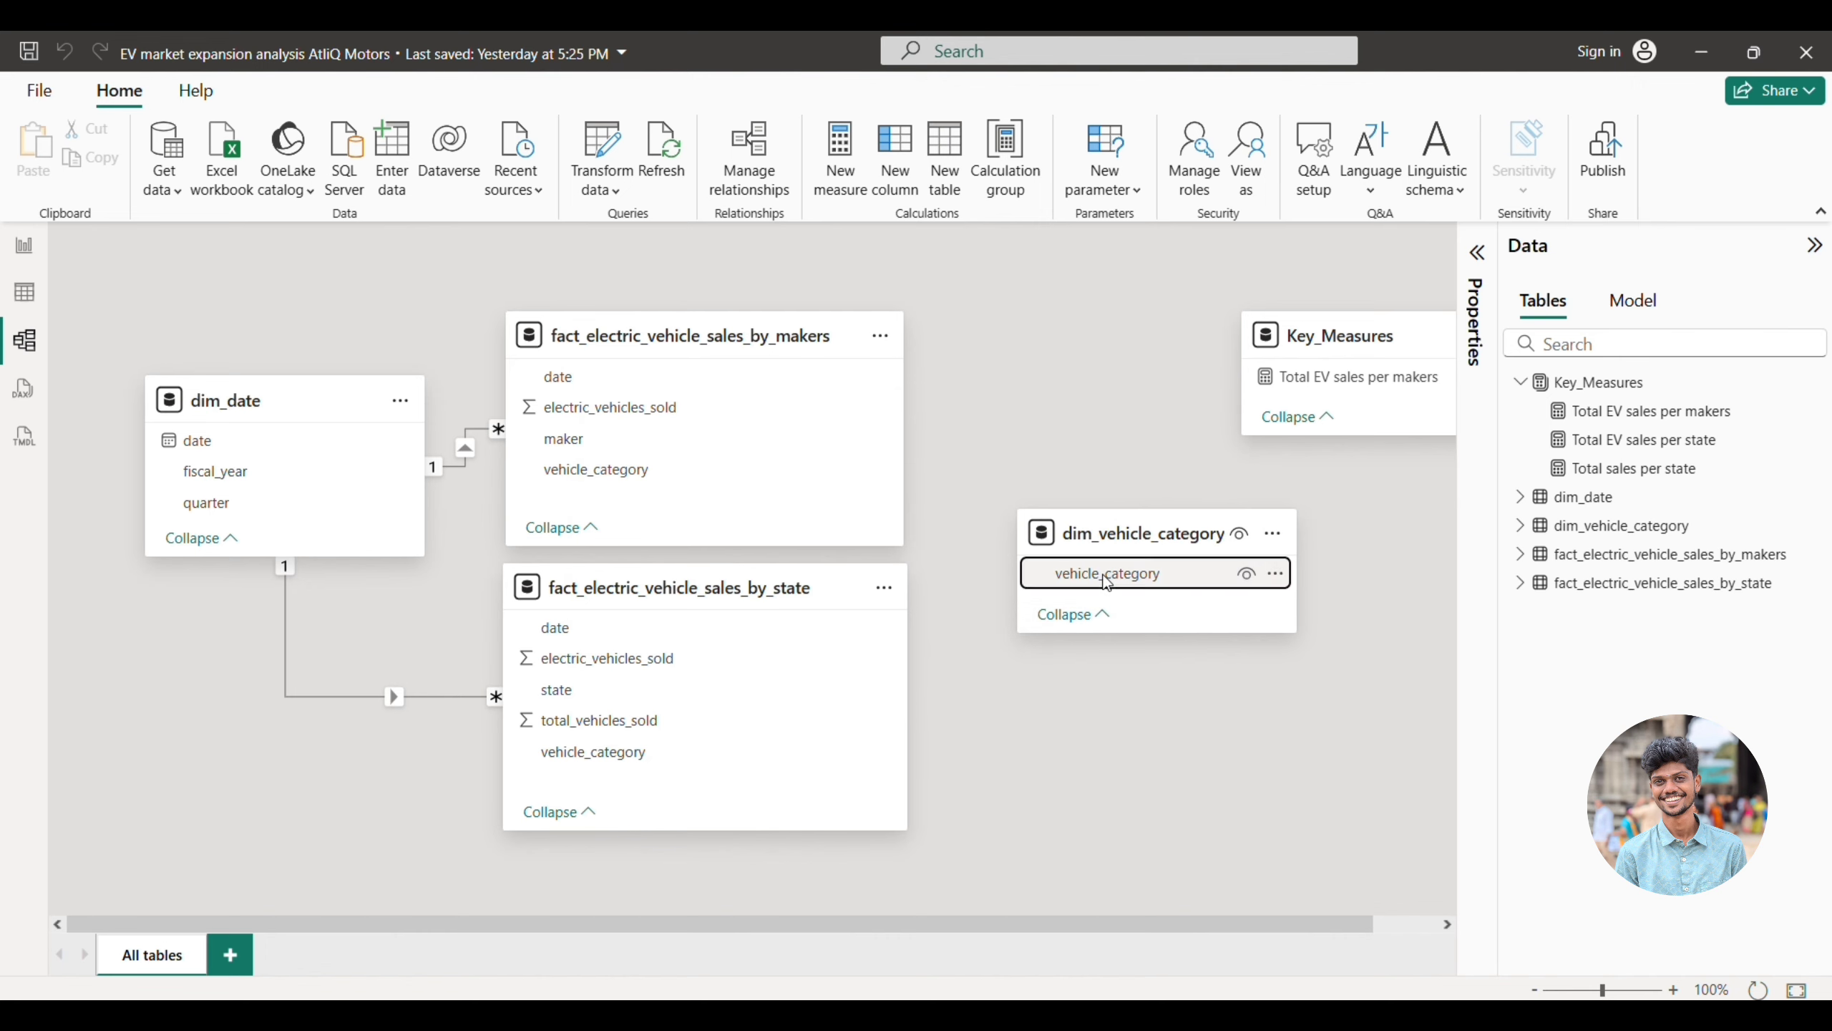
pyautogui.moveTo(1107, 582); pyautogui.dragTo(740, 770)
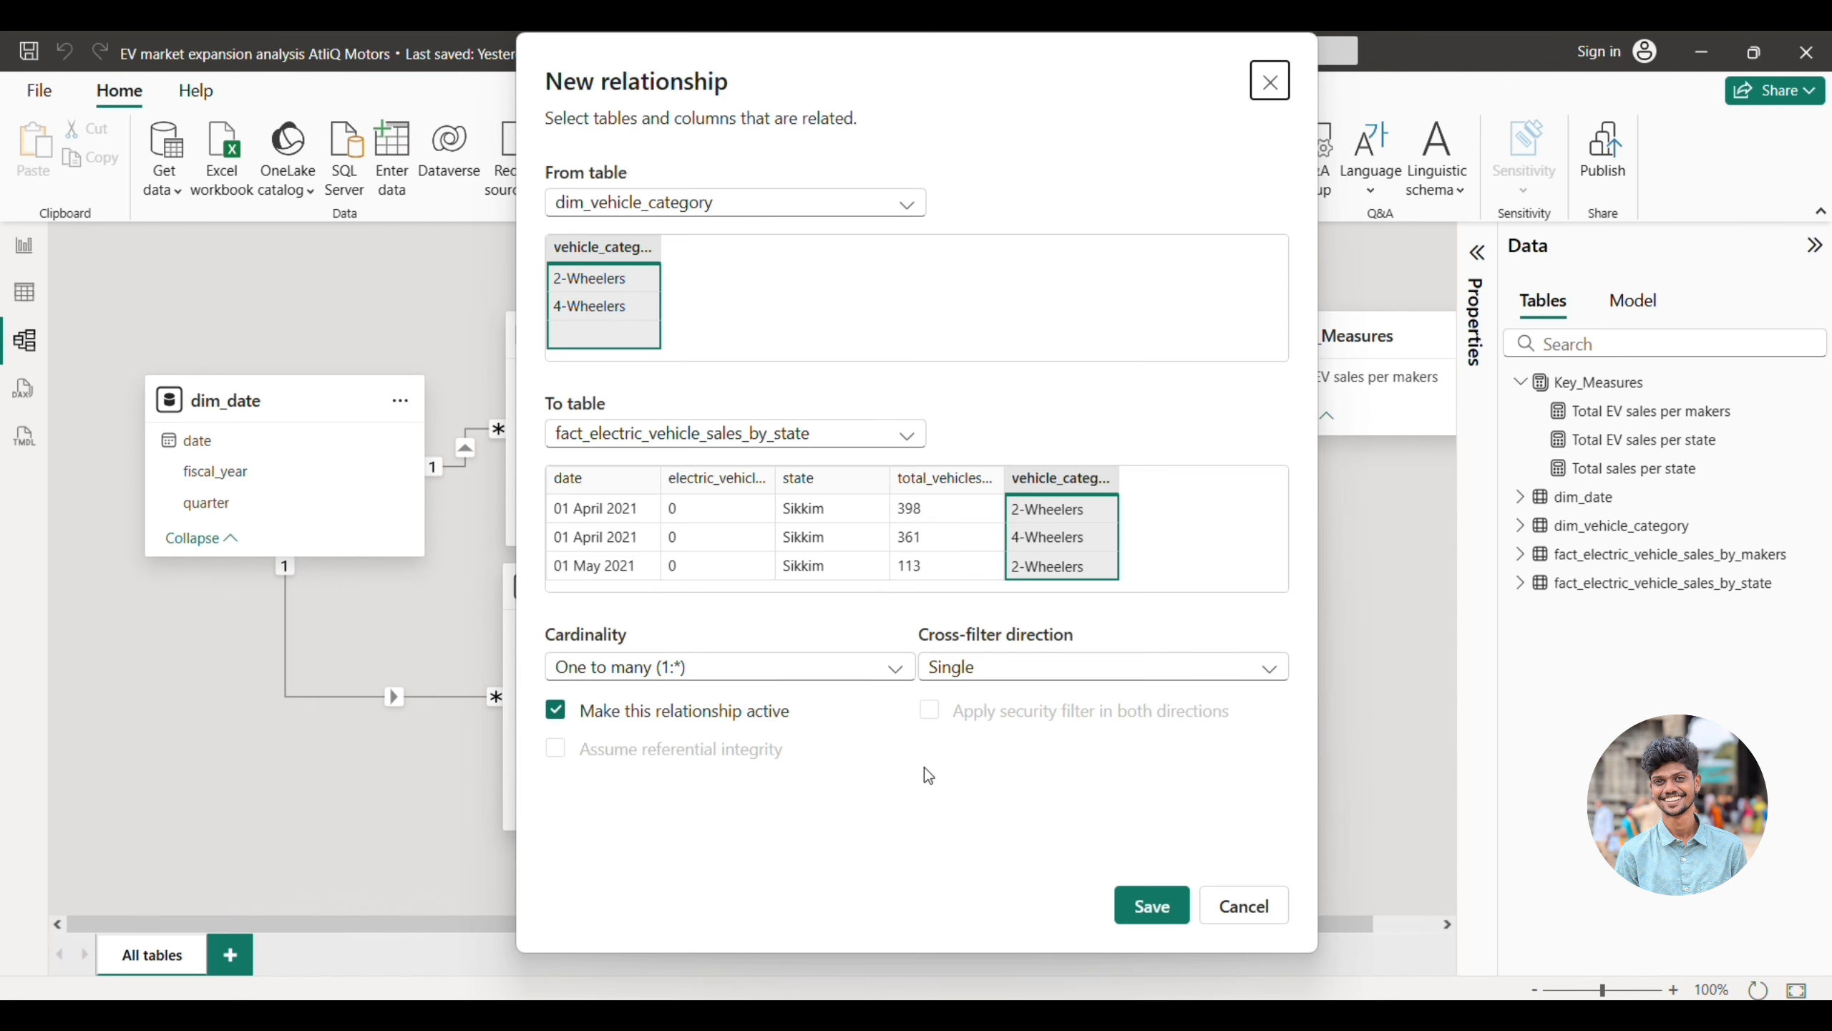
pyautogui.click(1136, 907)
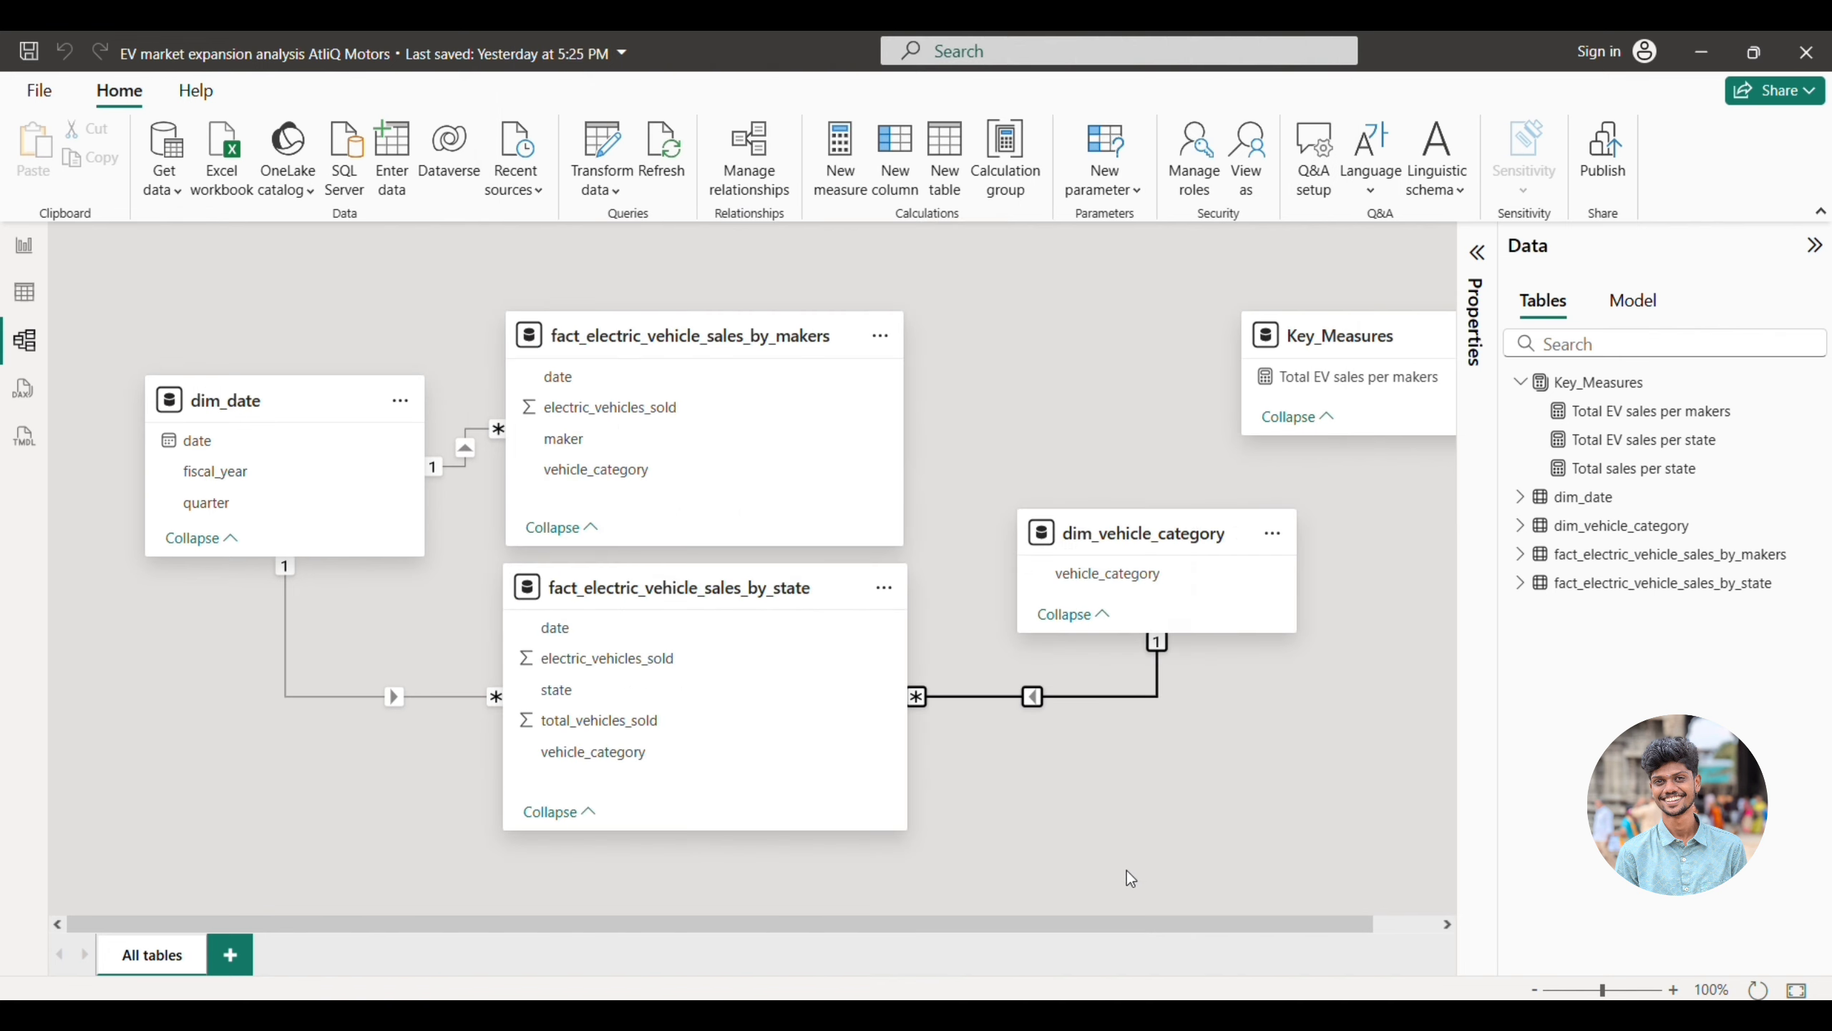
pyautogui.moveTo(1115, 575); pyautogui.dragTo(577, 479)
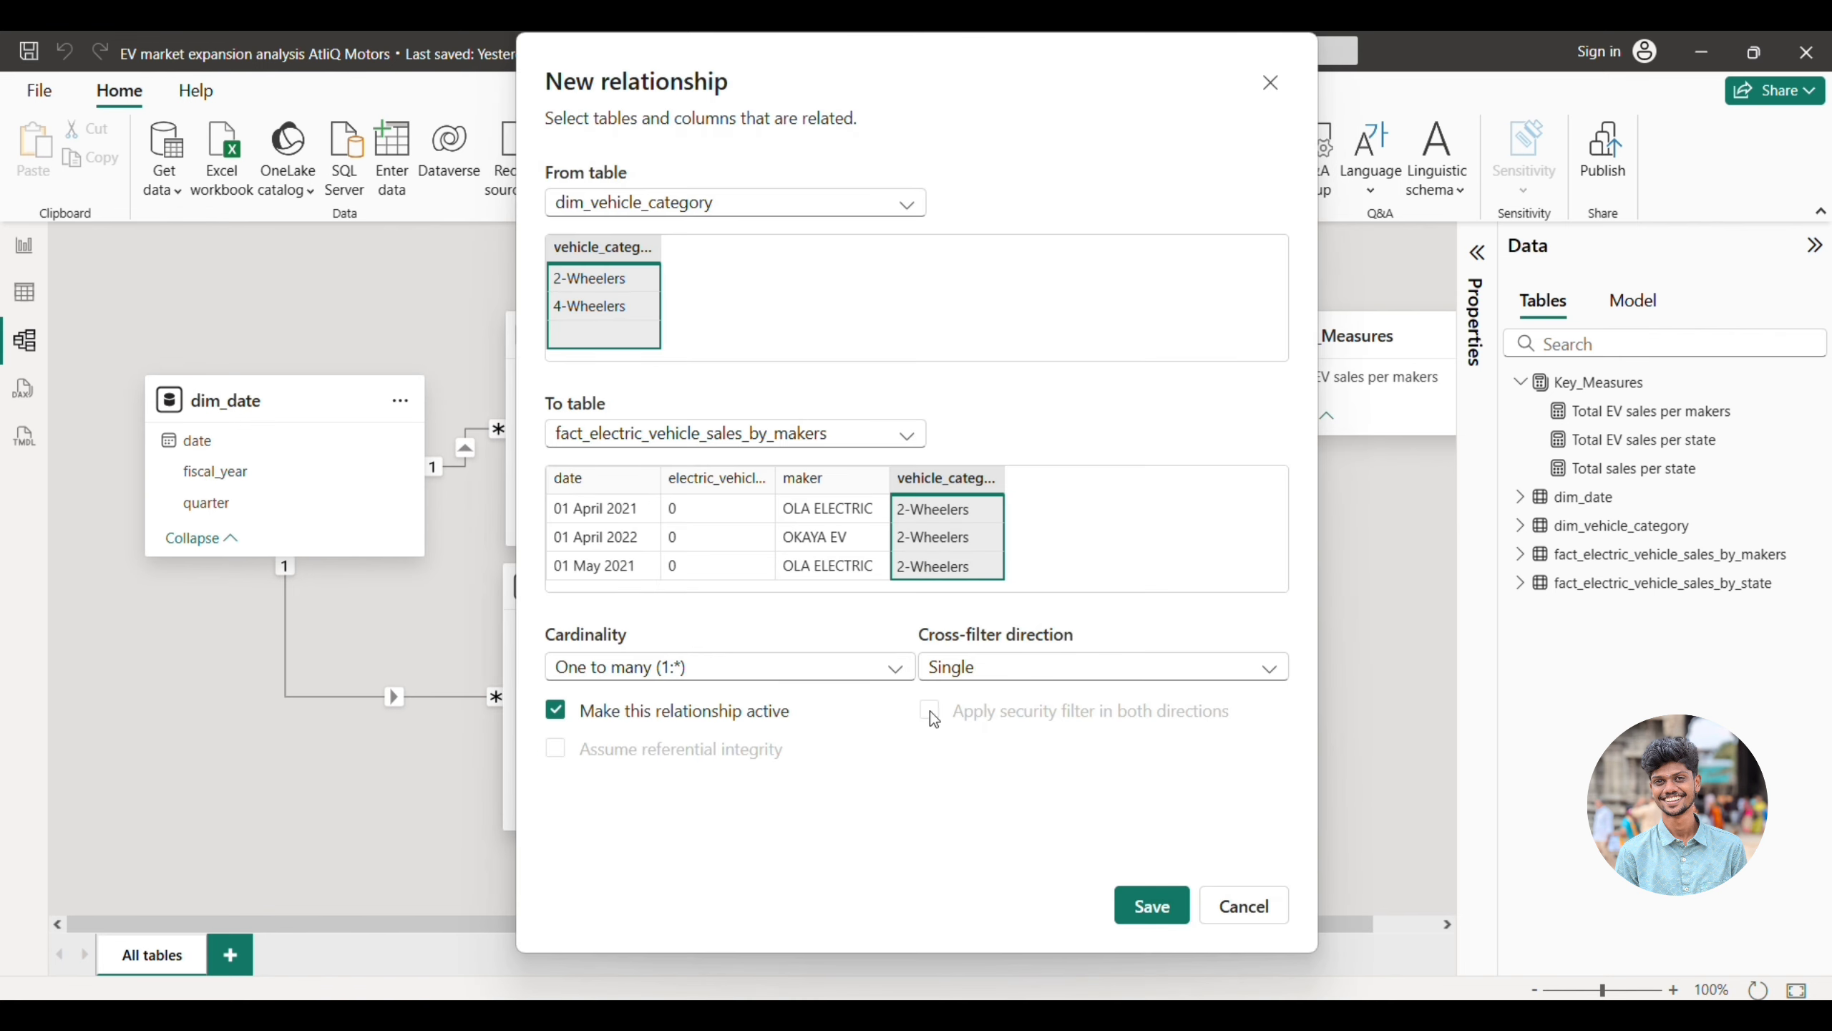
pyautogui.click(1156, 911)
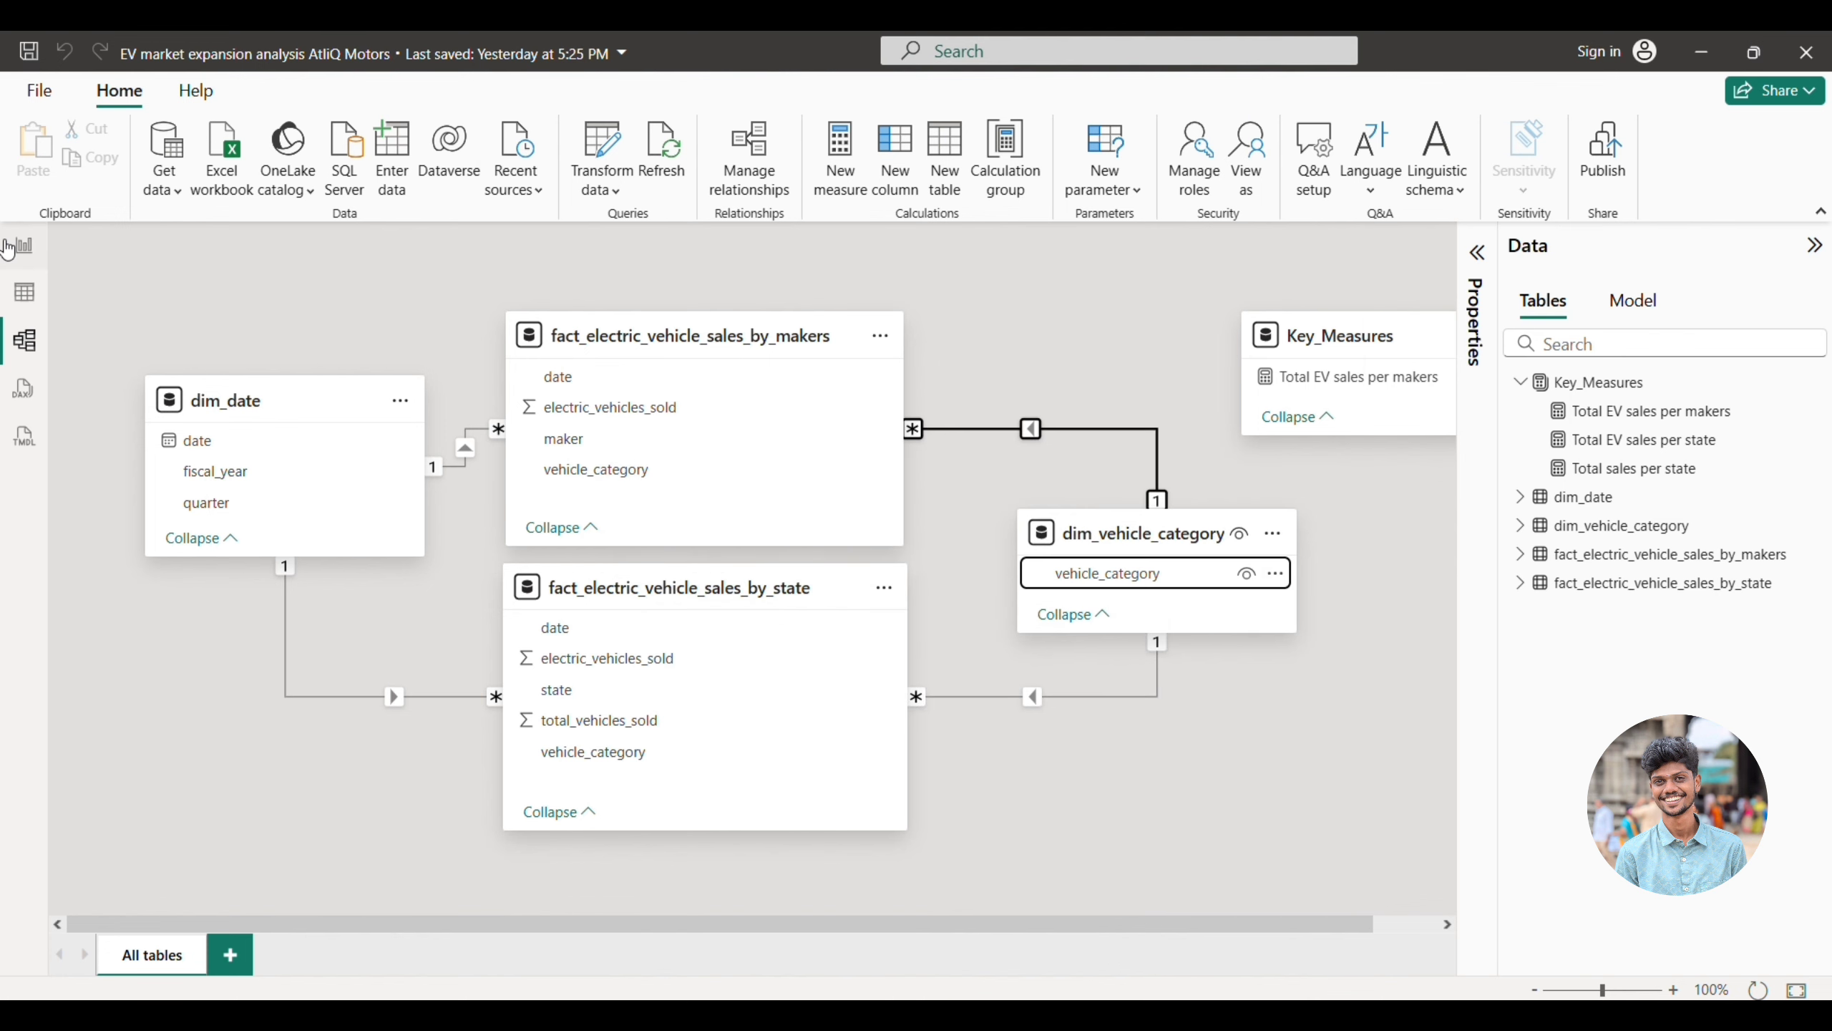
# - Back on the report page, replace the vehicle category slicer's field with vehicle_category from dim_vehicle_category
pyautogui.click(14, 246)
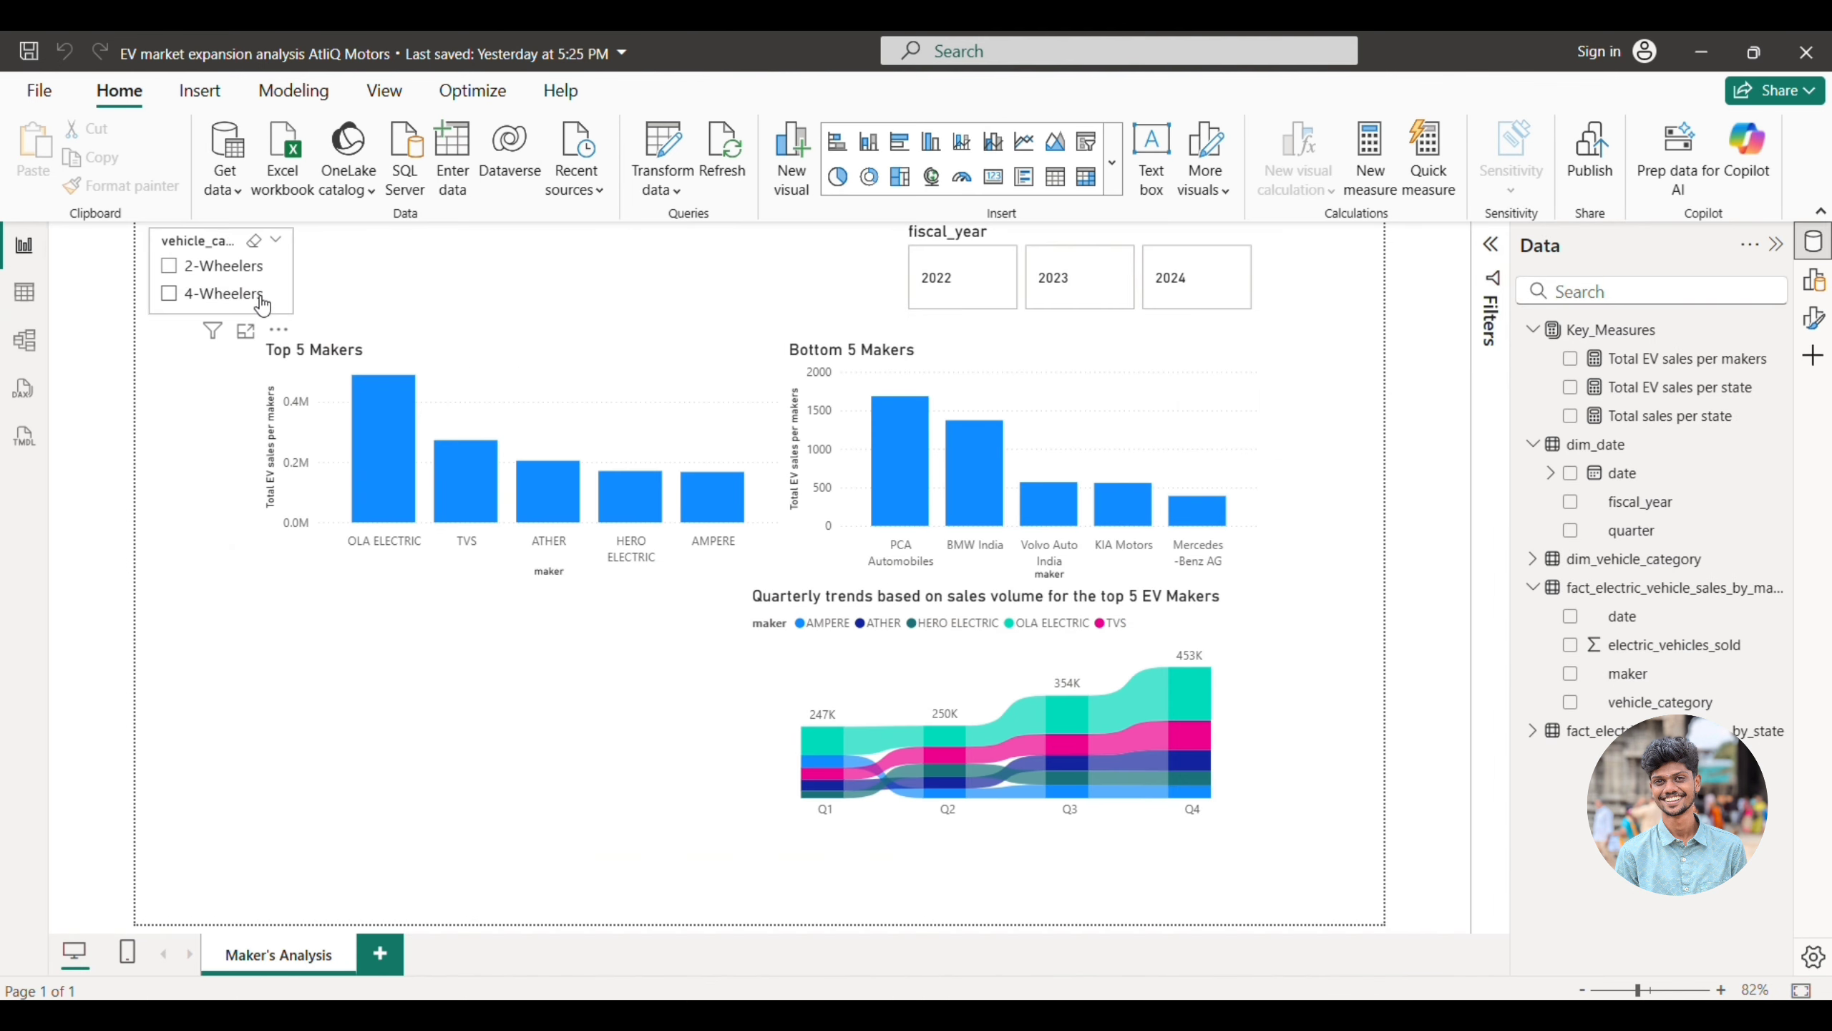
pyautogui.click(284, 279)
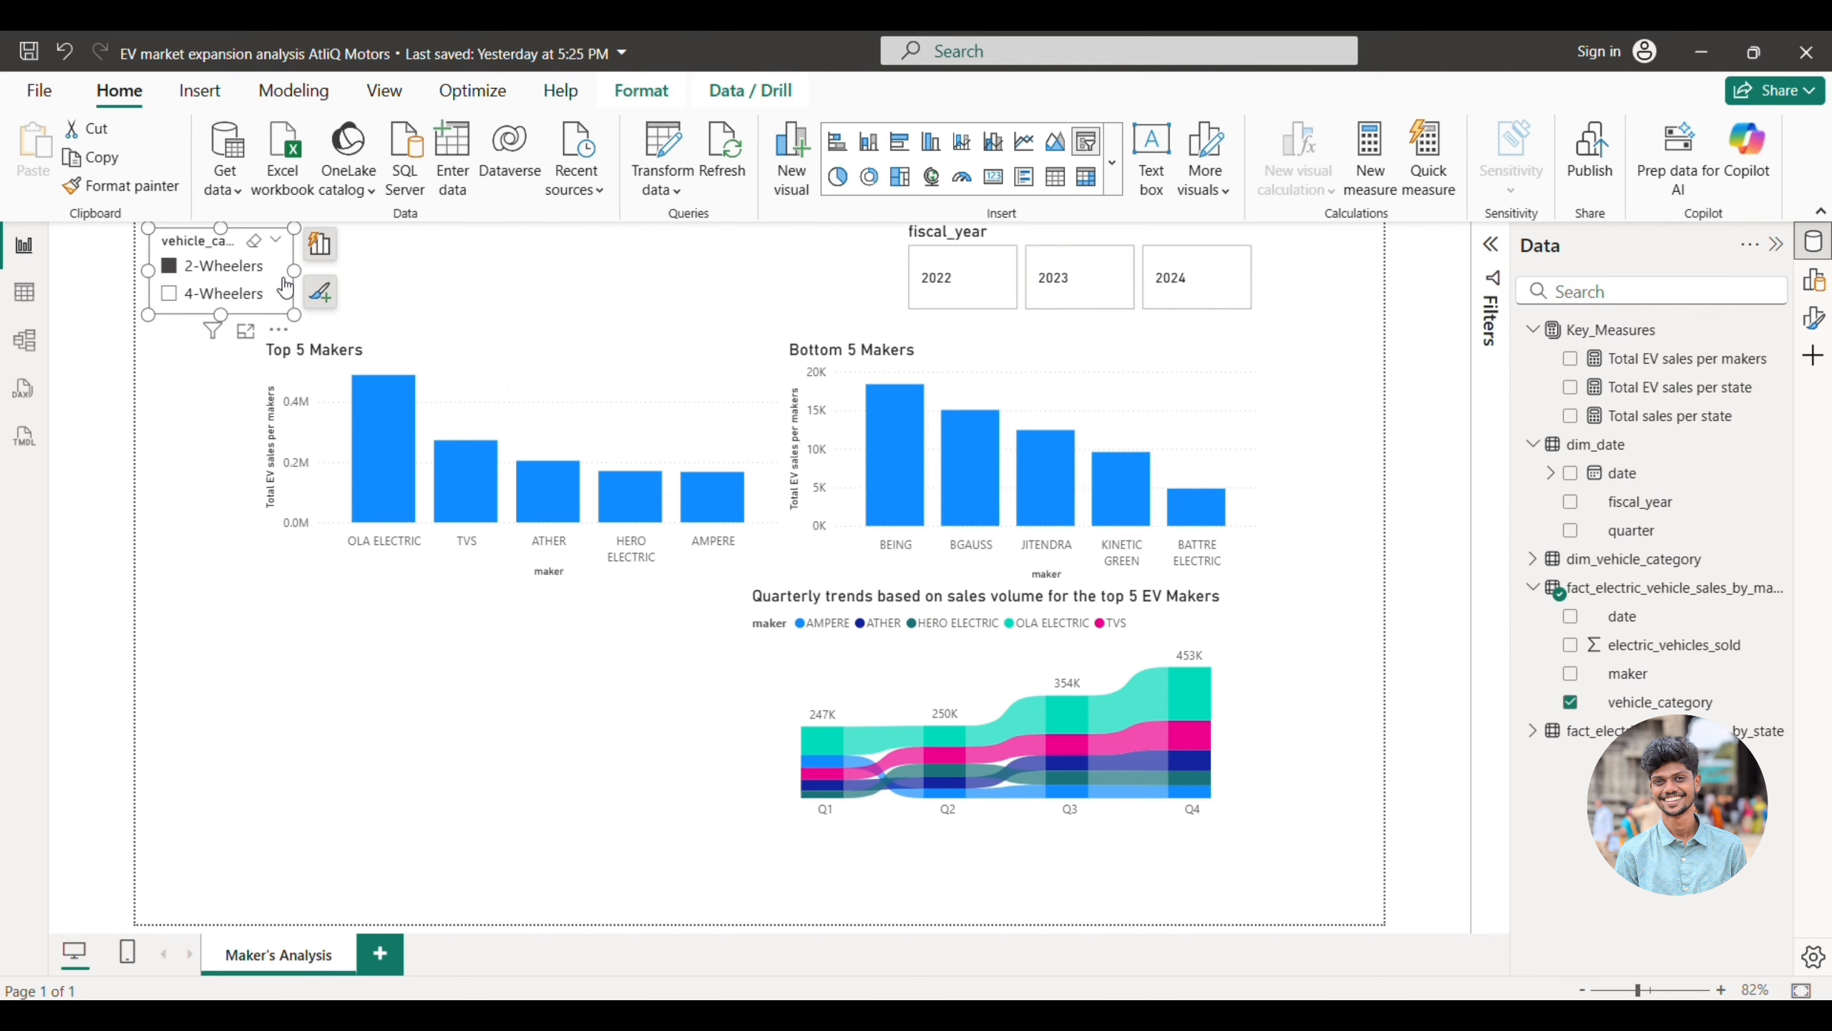
pyautogui.click(286, 287)
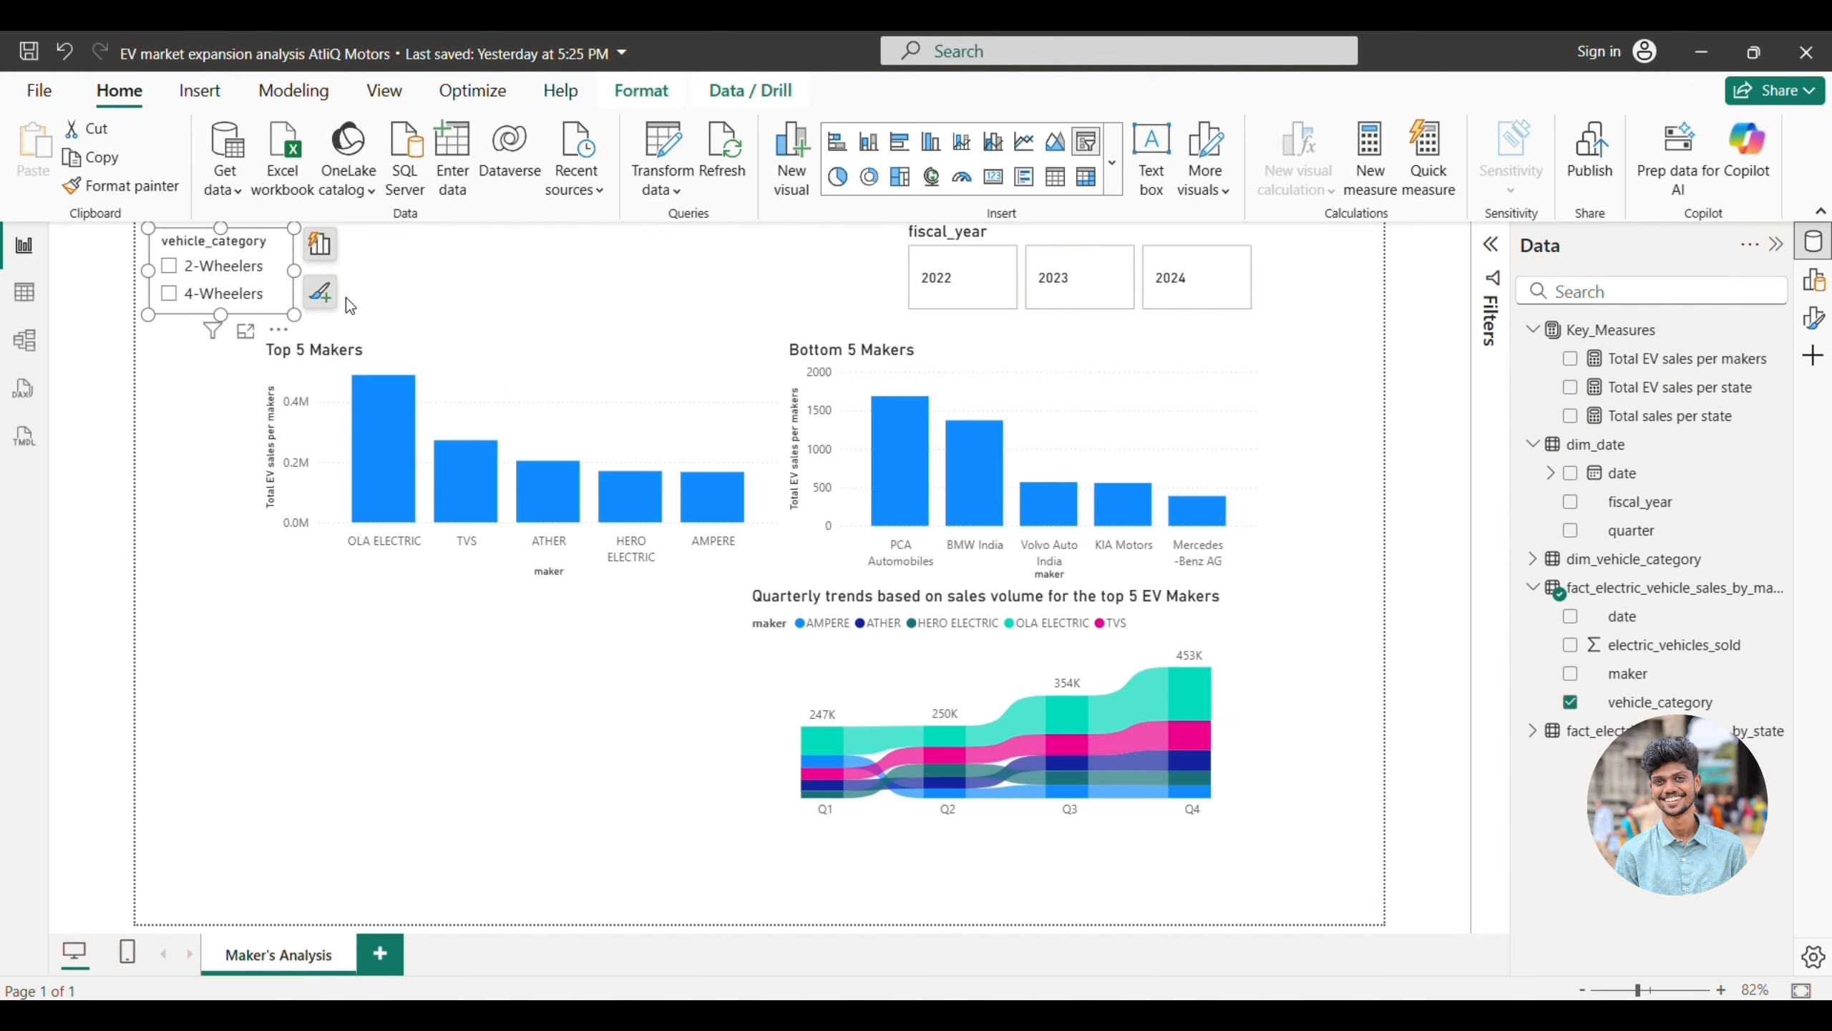
pyautogui.click(1814, 280)
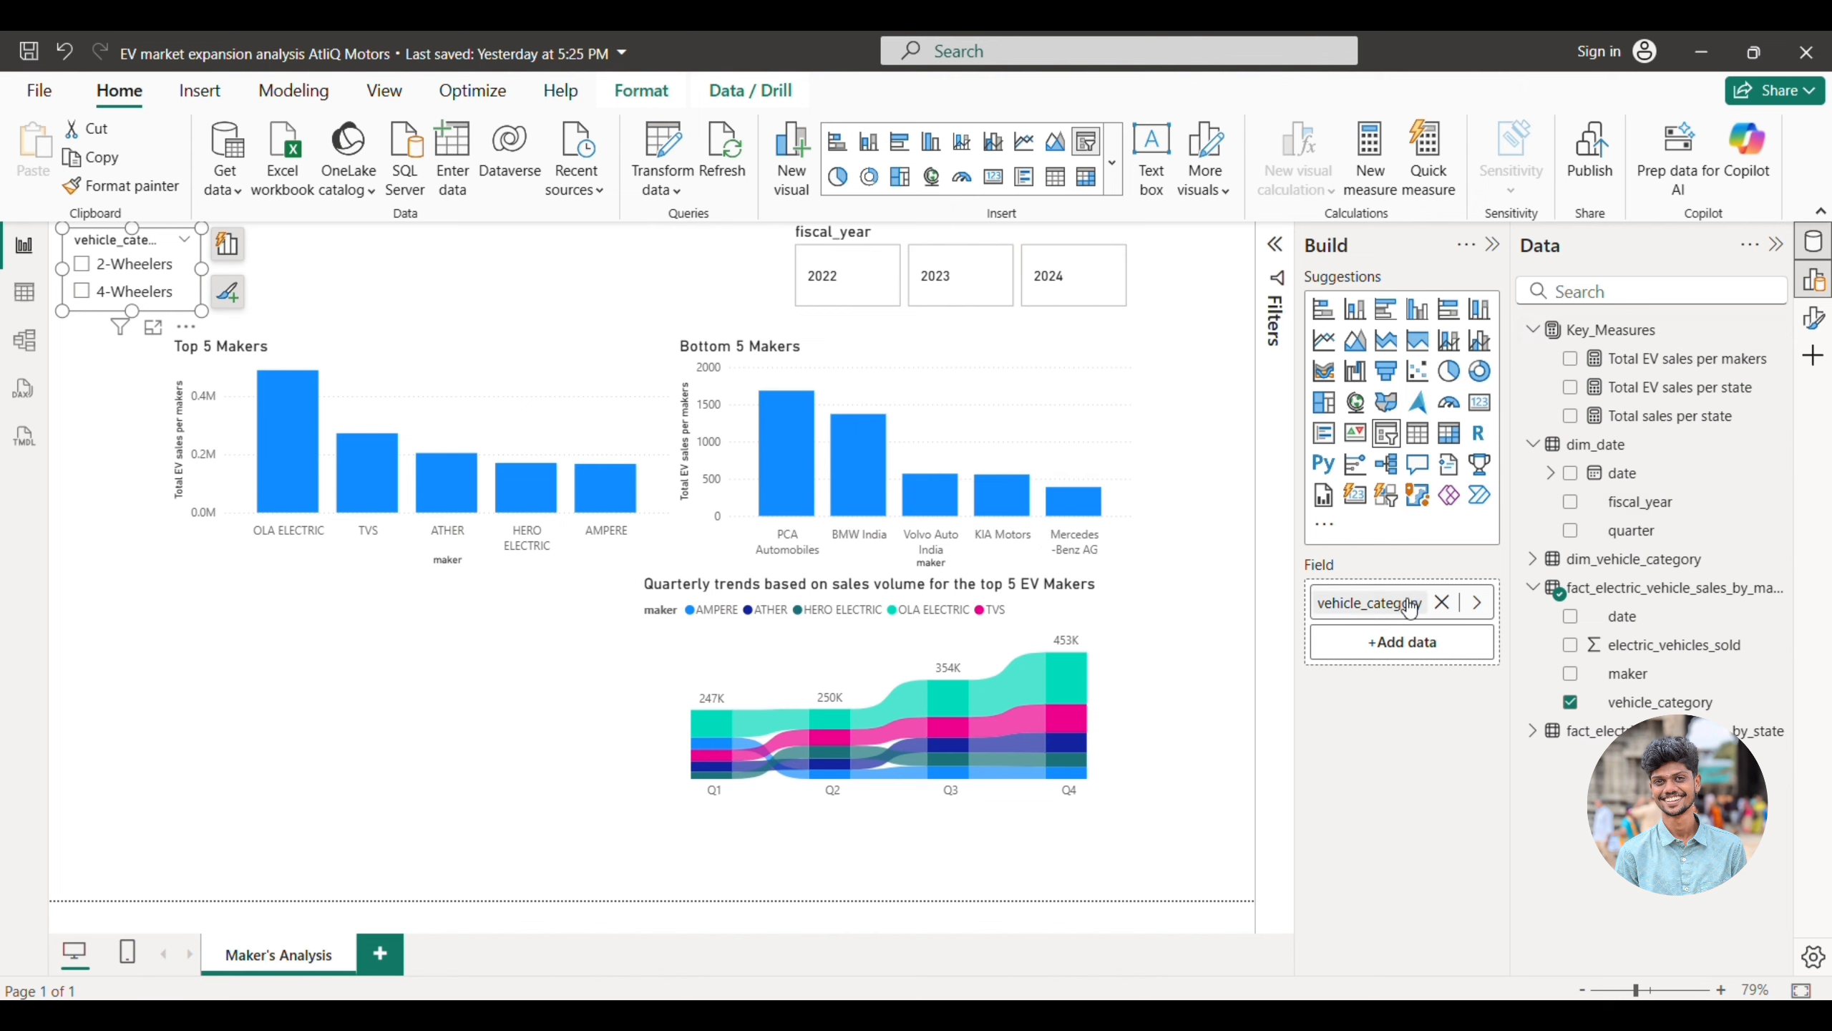
pyautogui.click(1441, 603)
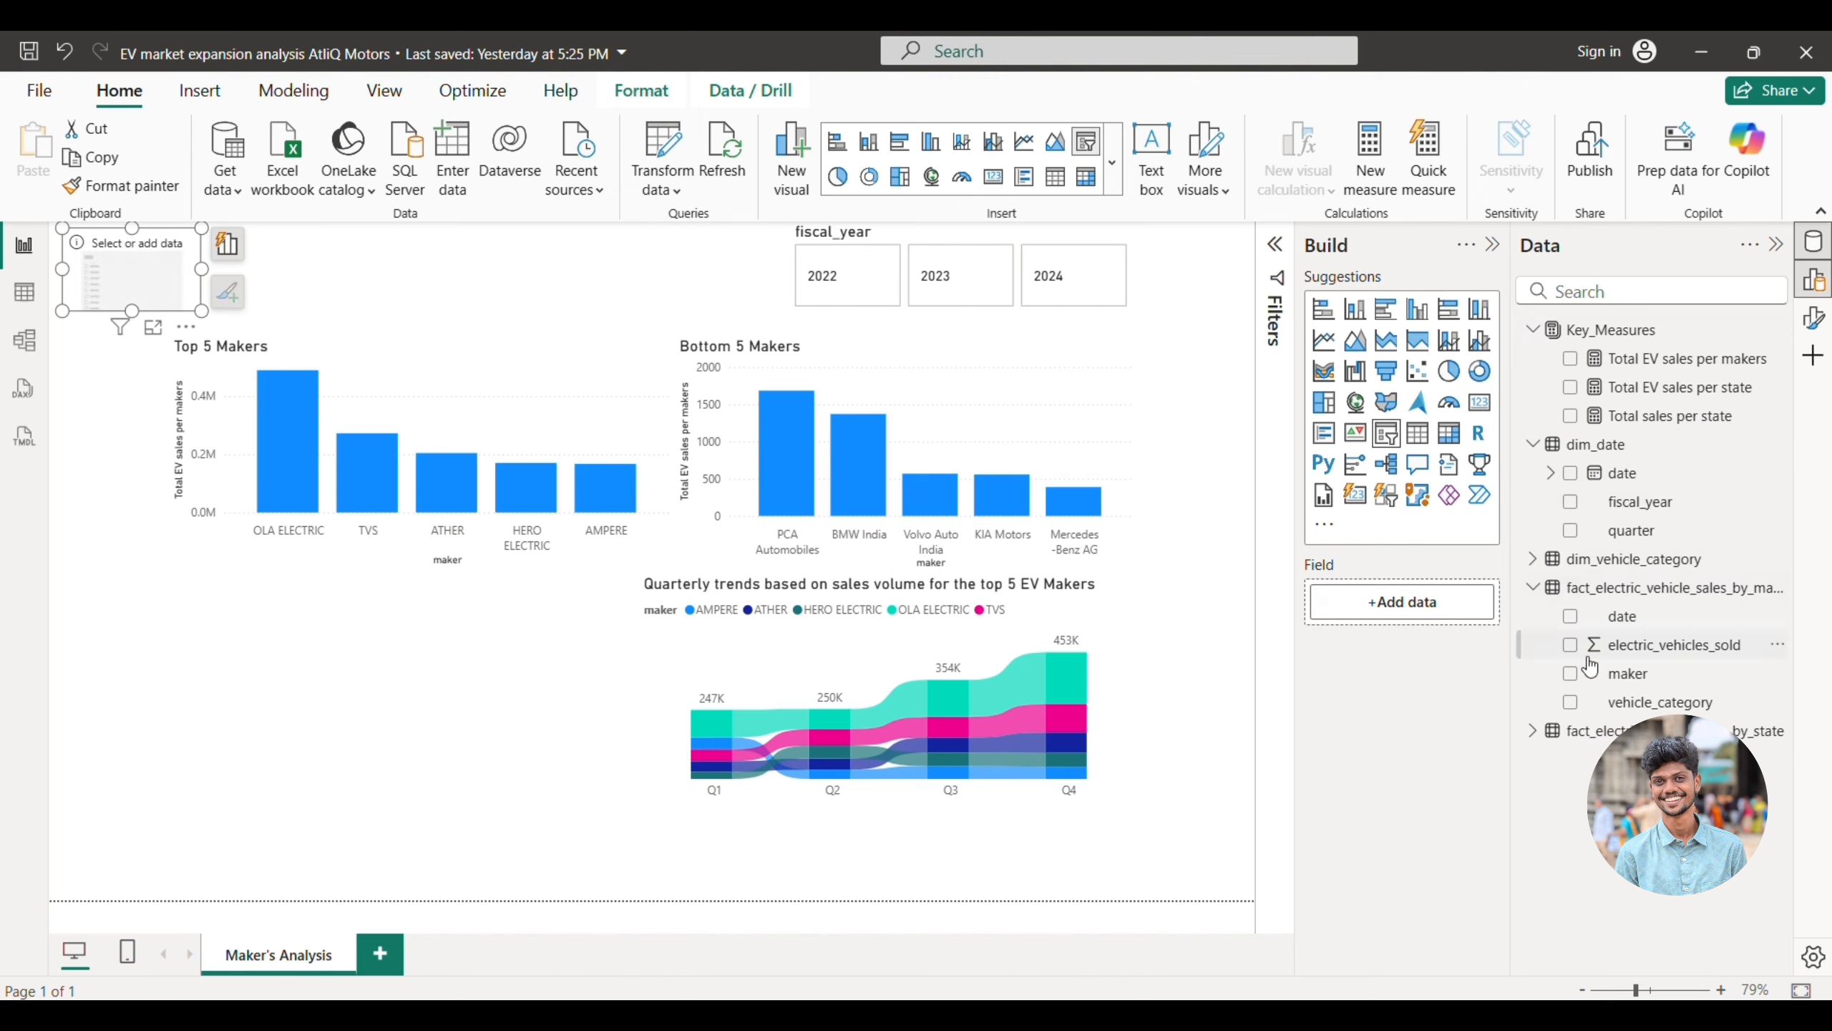
pyautogui.click(1532, 560)
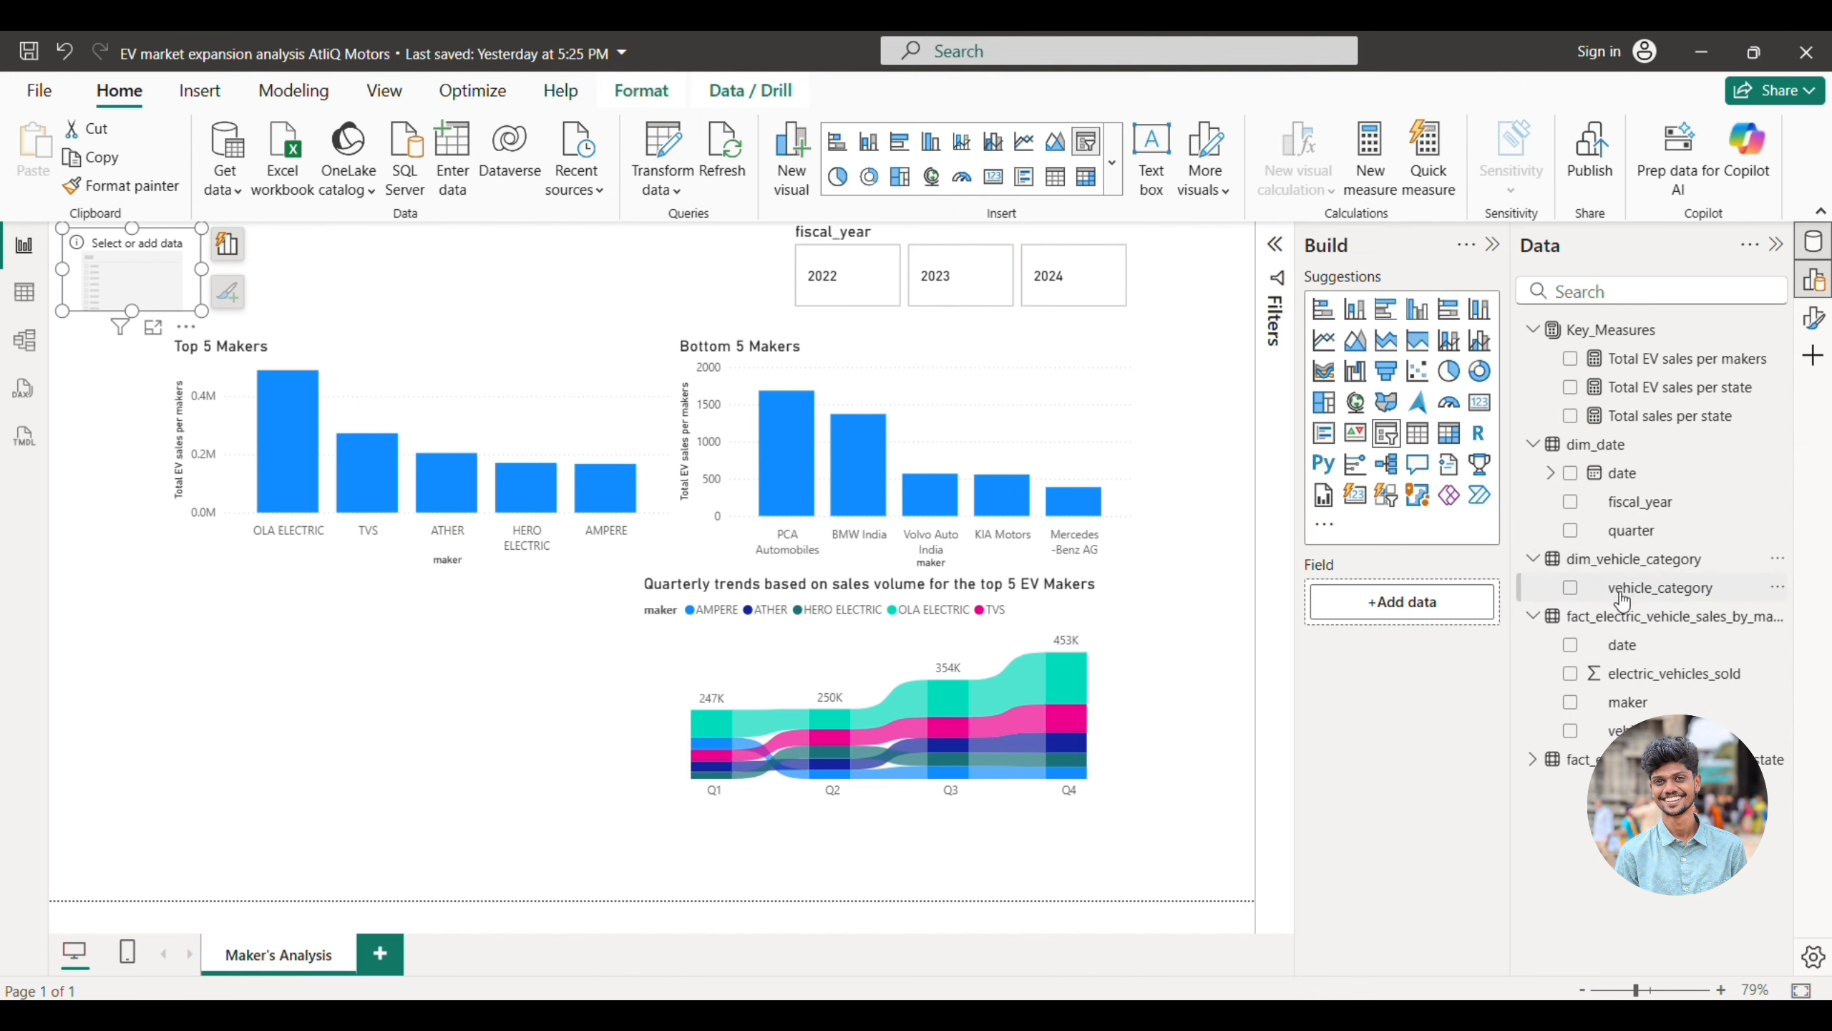
pyautogui.moveTo(1652, 588); pyautogui.dragTo(1419, 611)
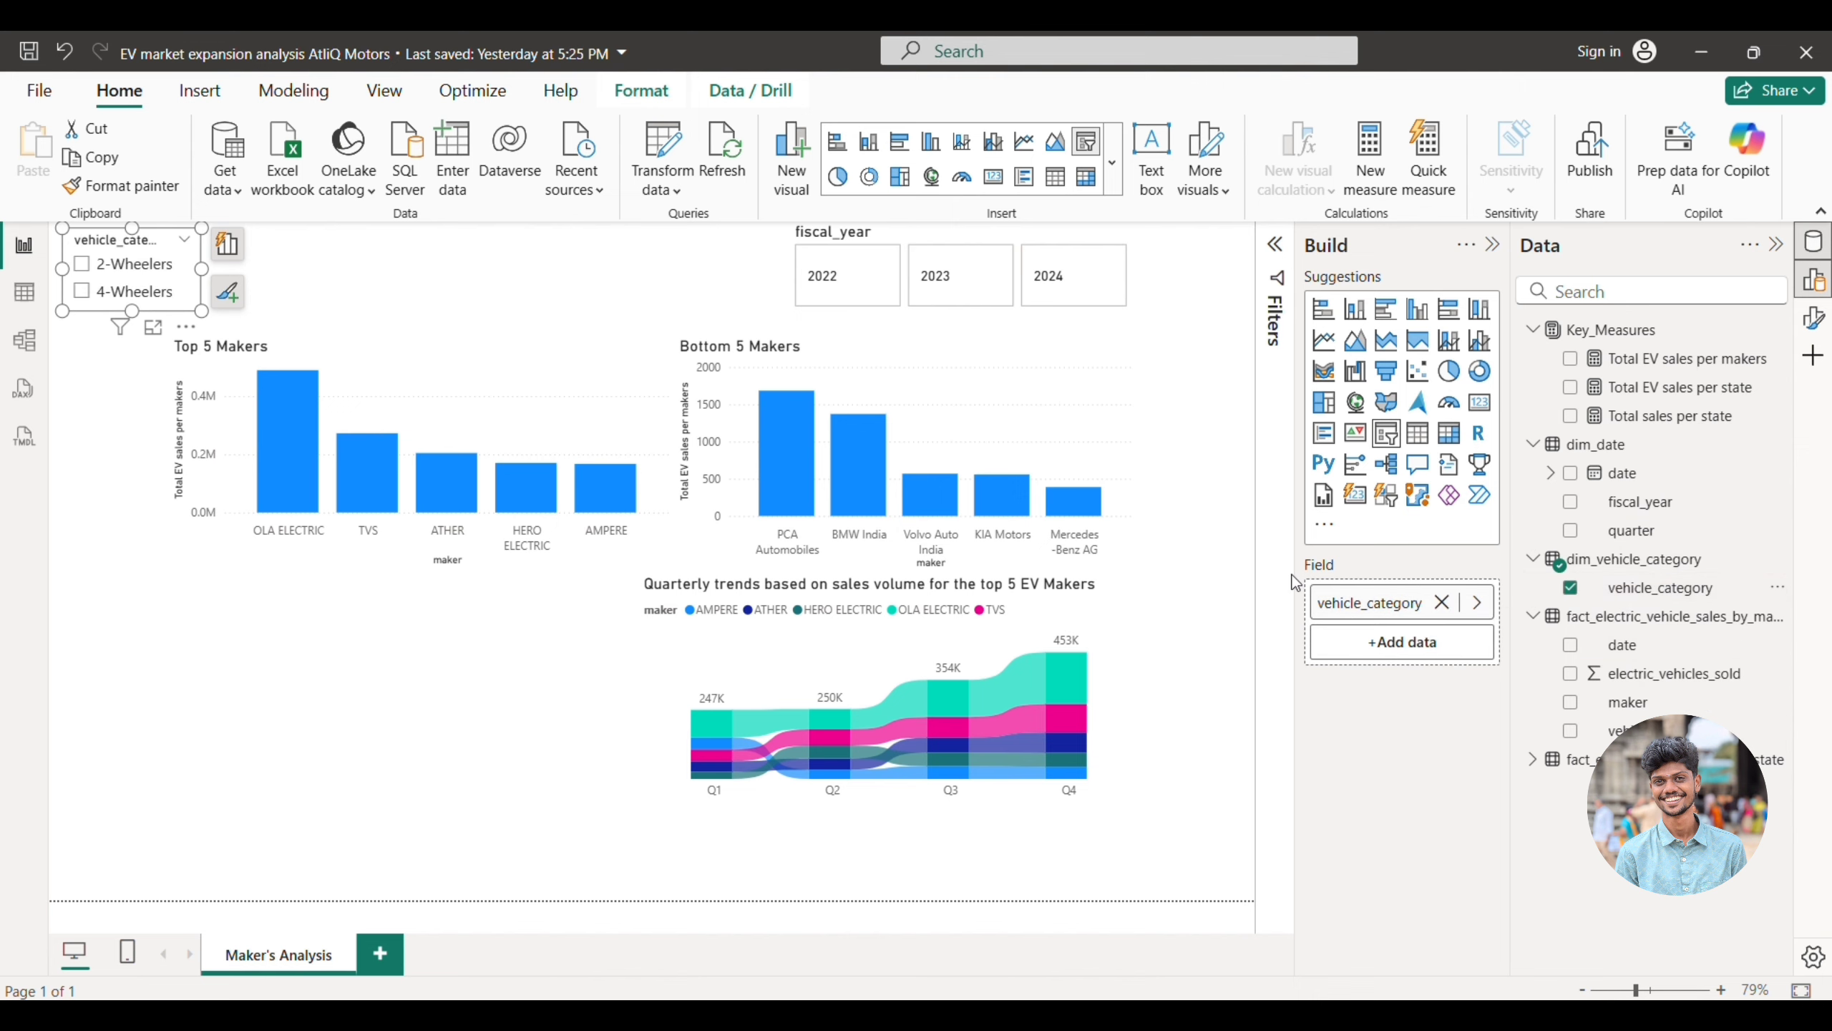
pyautogui.click(522, 684)
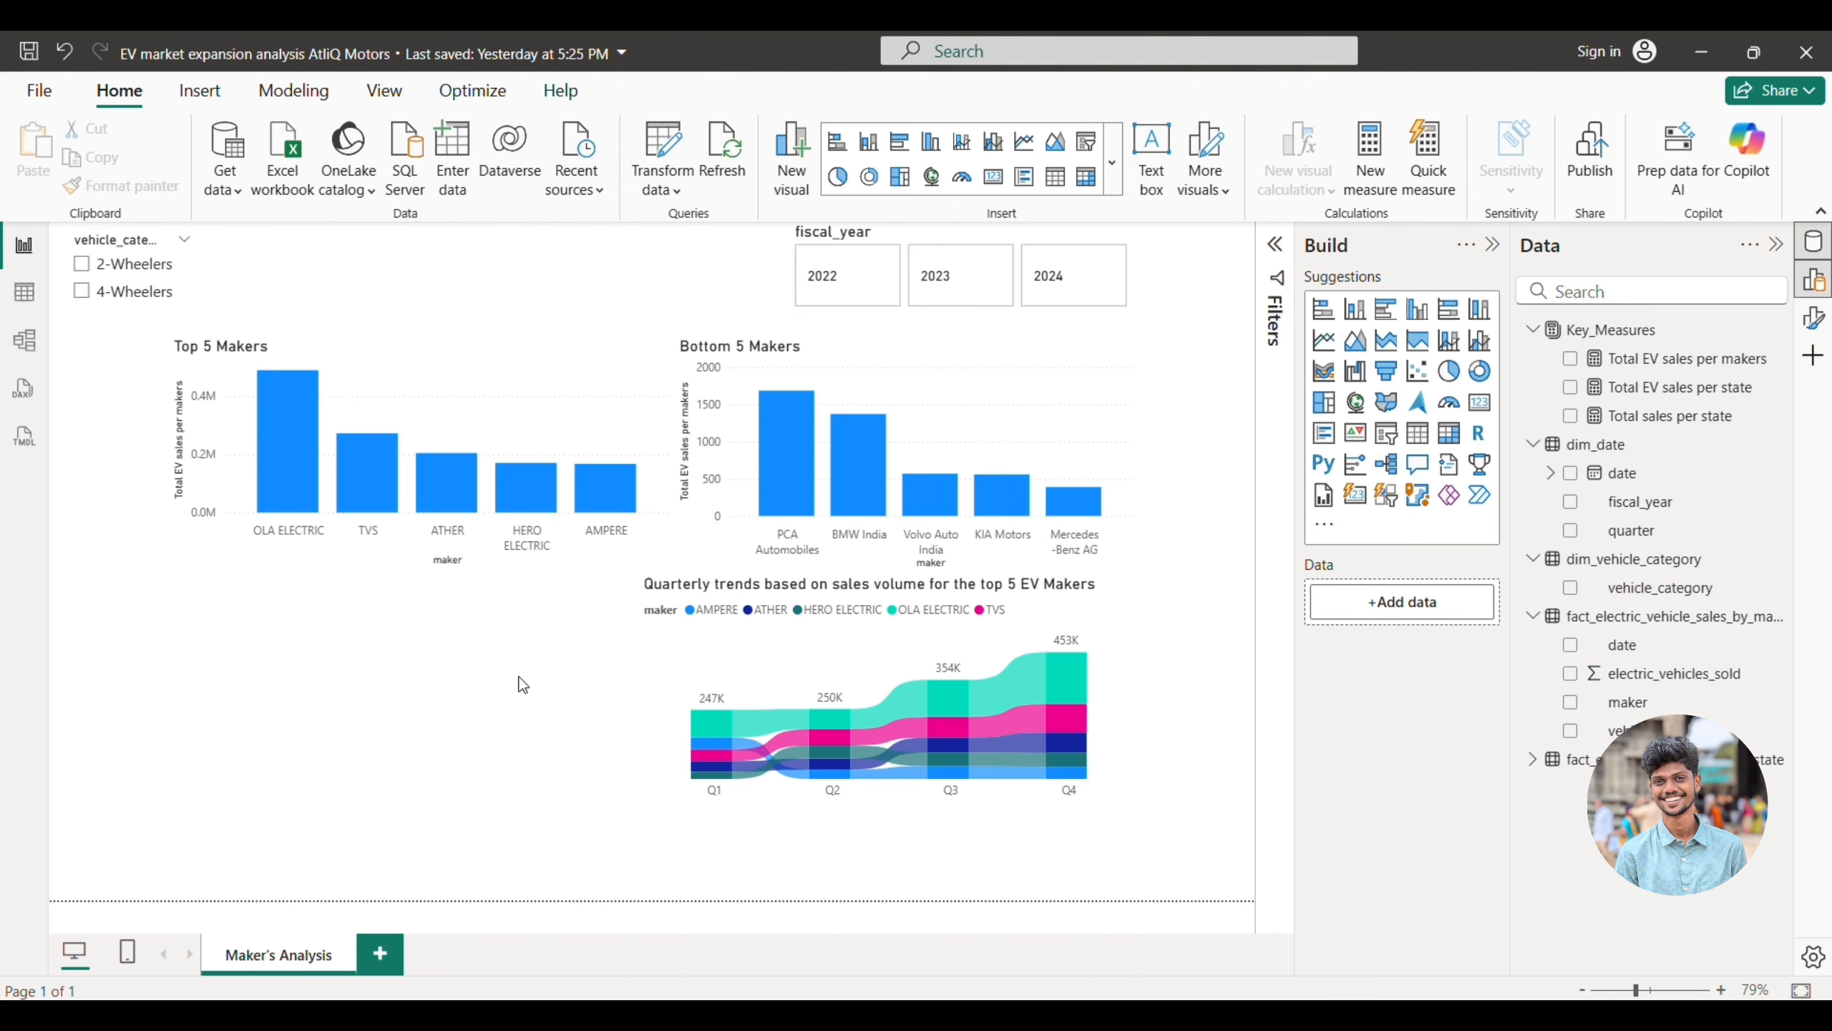